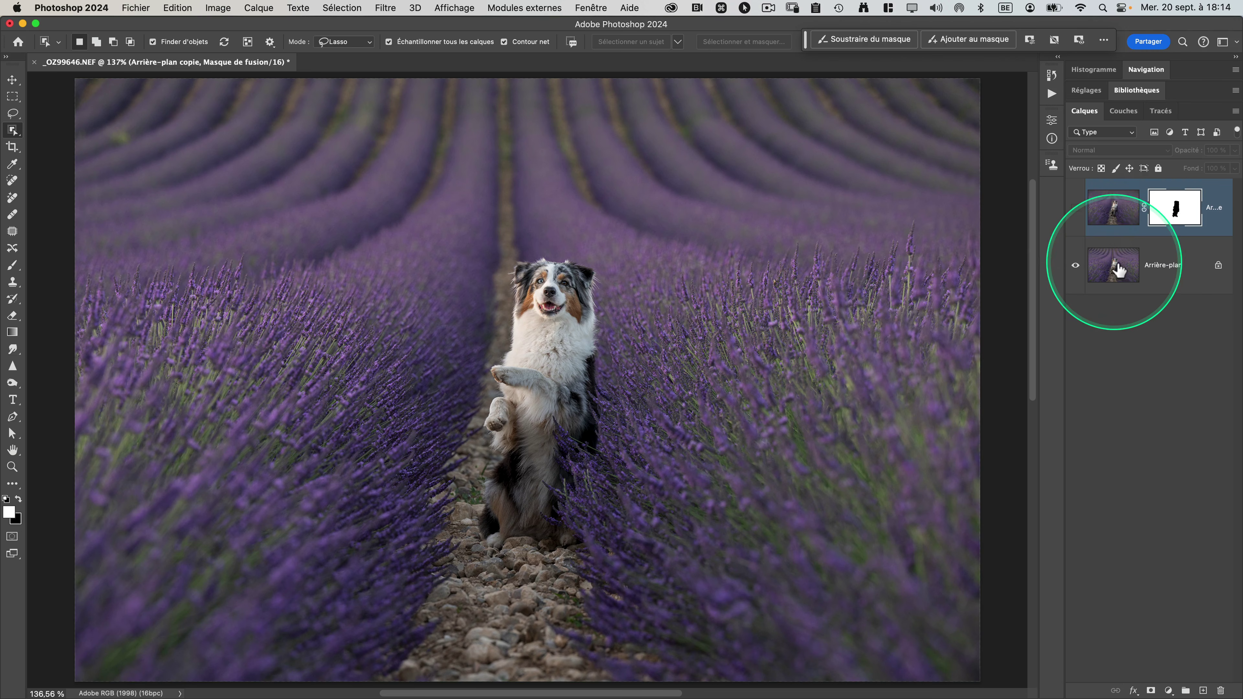
- Toggle the visibility of the masked background copy layer to compare it with the original photo
click(1116, 267)
click(1075, 208)
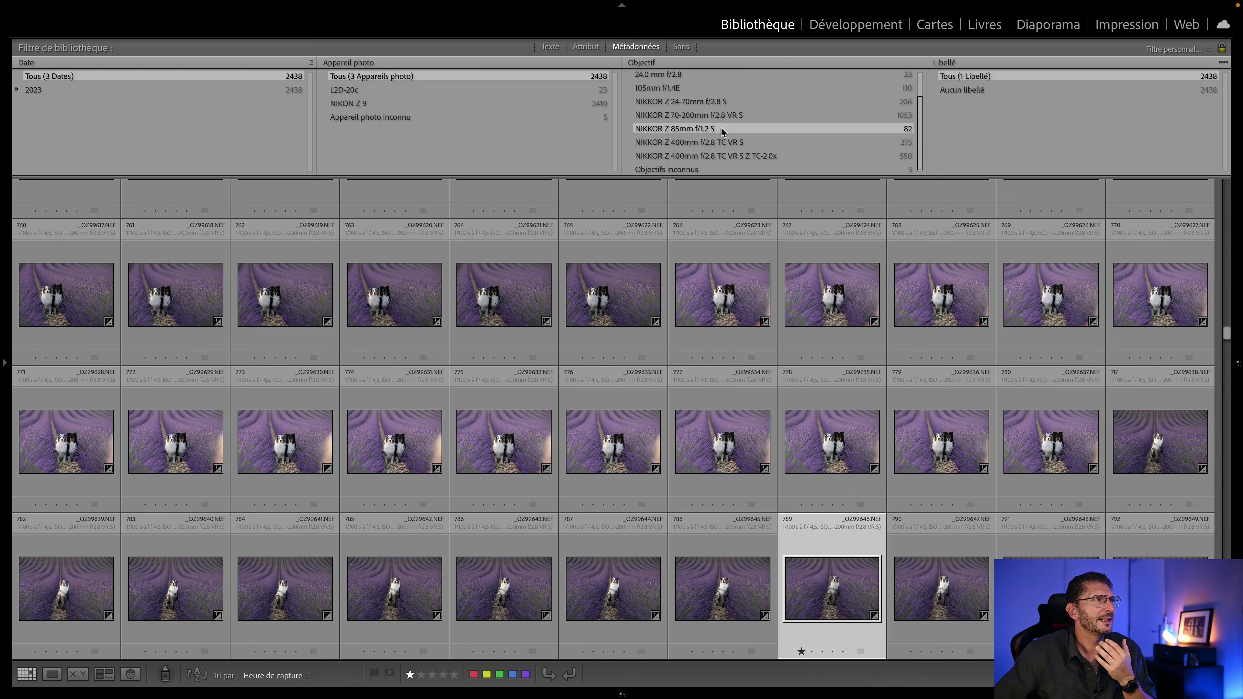
- In Lightroom, browse the photos taken with the NIKKOR Z 85mm f/1.2 S in full view and in the grid
key(e)
key(Right)
key(Right)
key(Right)
key(Right)
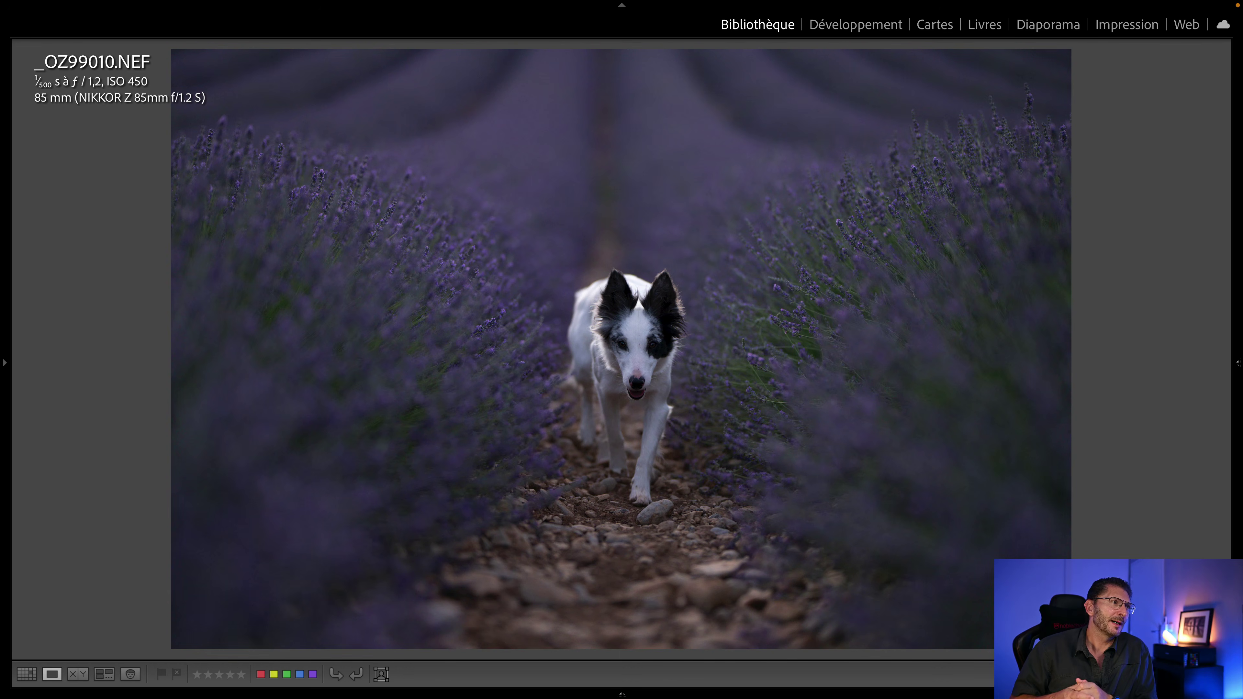
key(g)
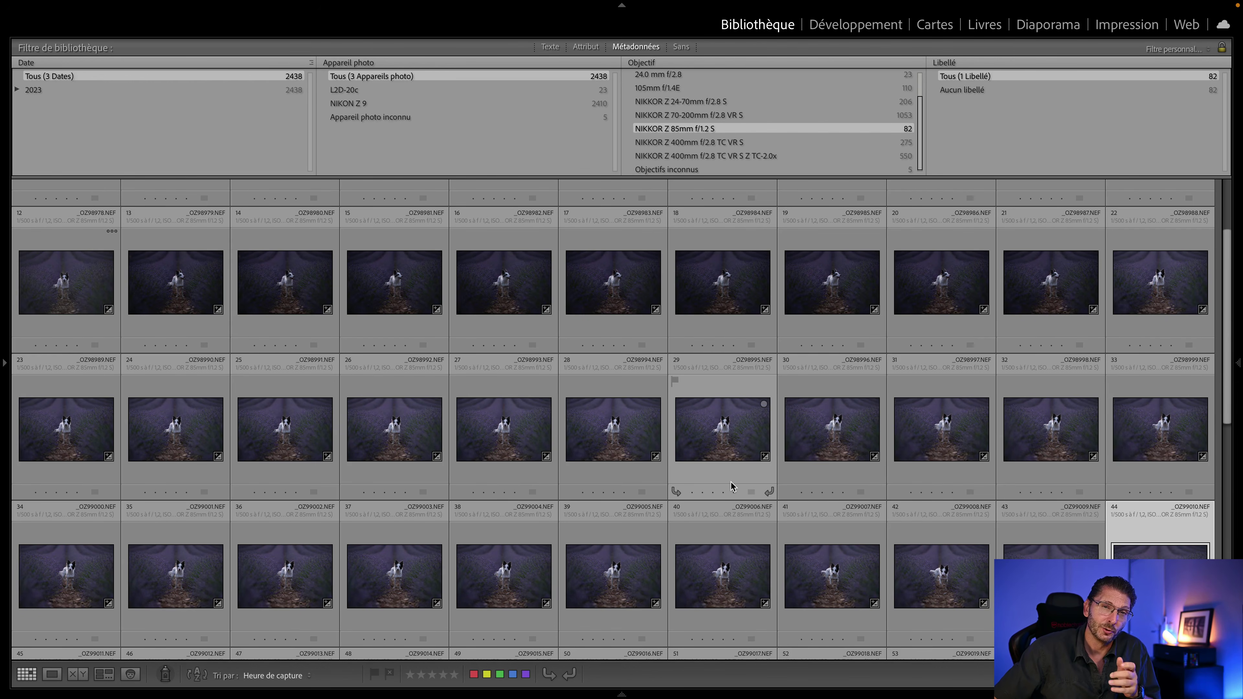
scroll(731, 481, down, 5)
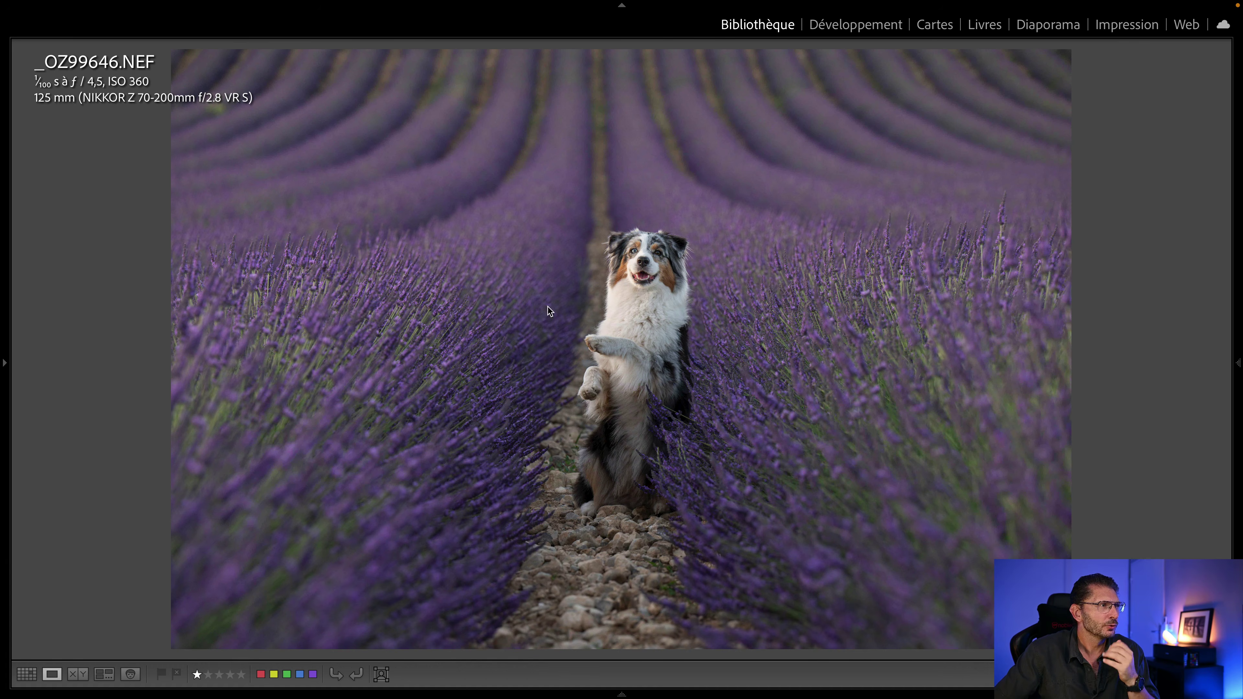
- Send the photo _OZ99646.NEF from Lightroom to Adobe Photoshop 2024 for editing
right_click(541, 250)
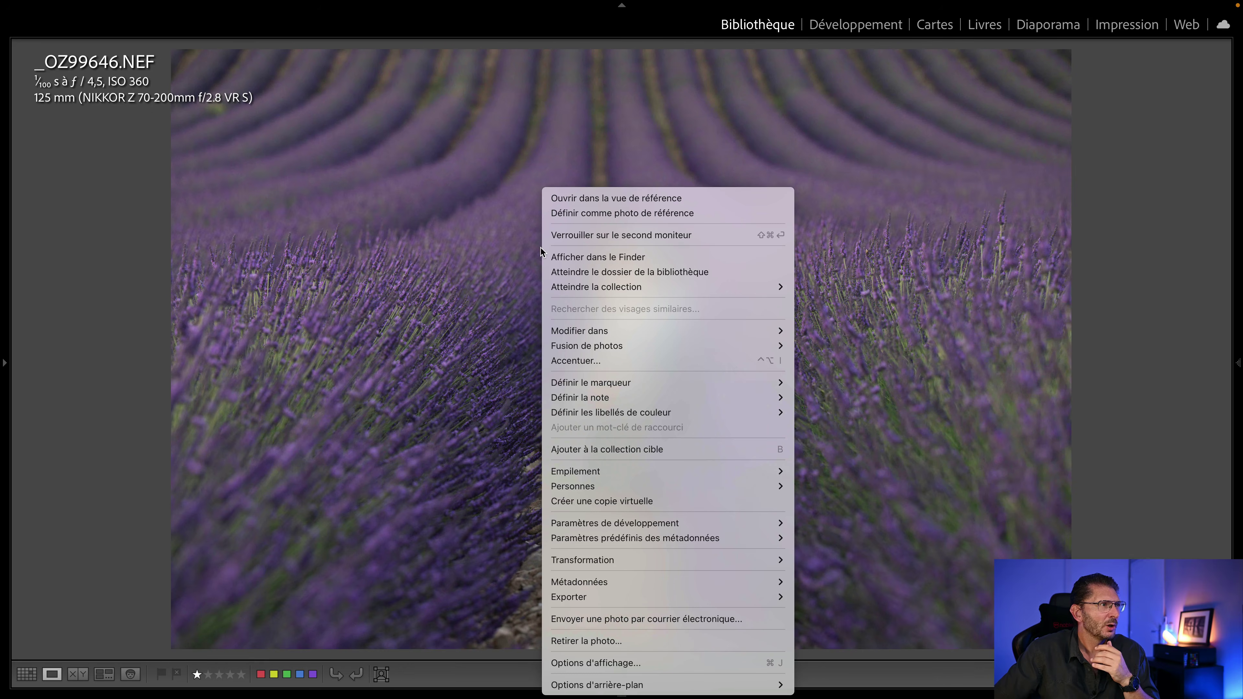
mouse_move(662, 335)
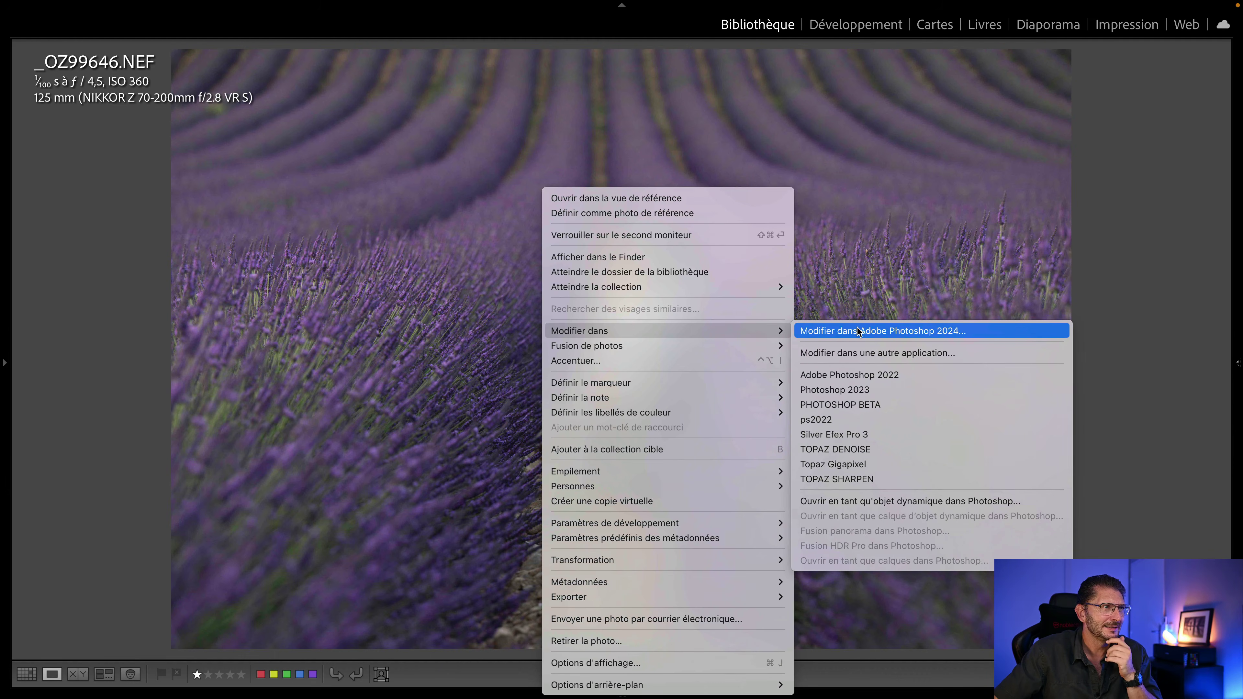
click(880, 331)
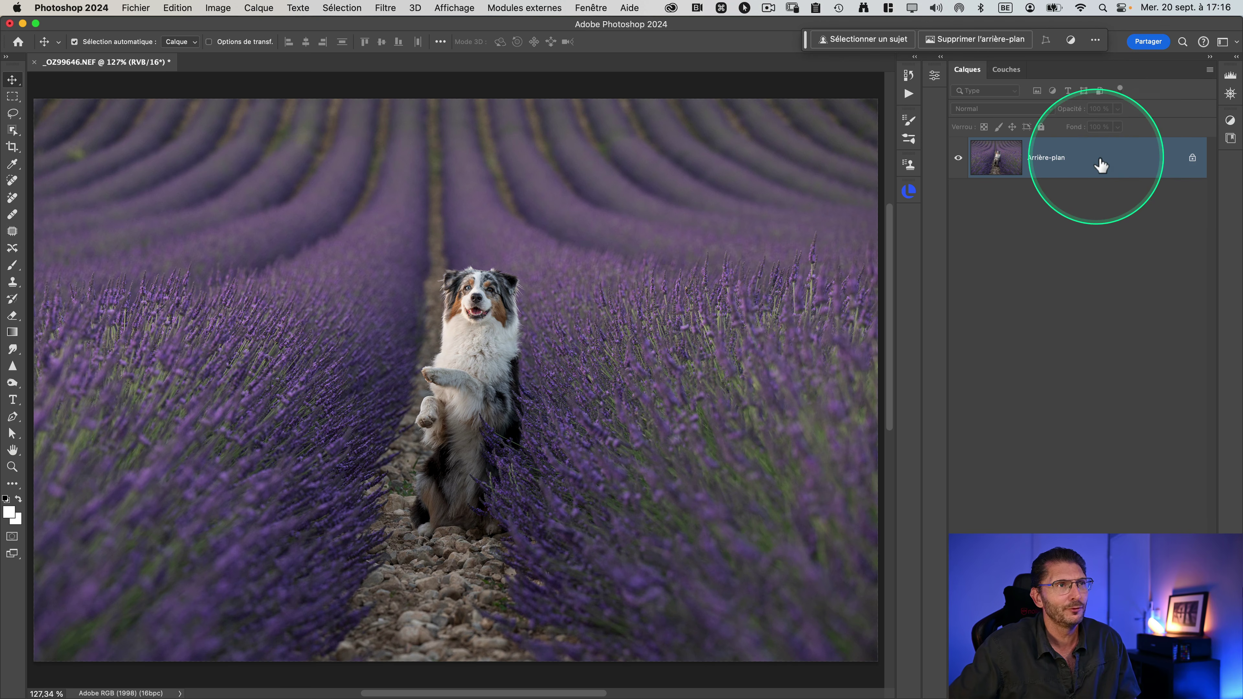
- Duplicate the background layer and try a Gaussian blur with a radius of 7.6 pixels on the copy
key(super)
key(super+j)
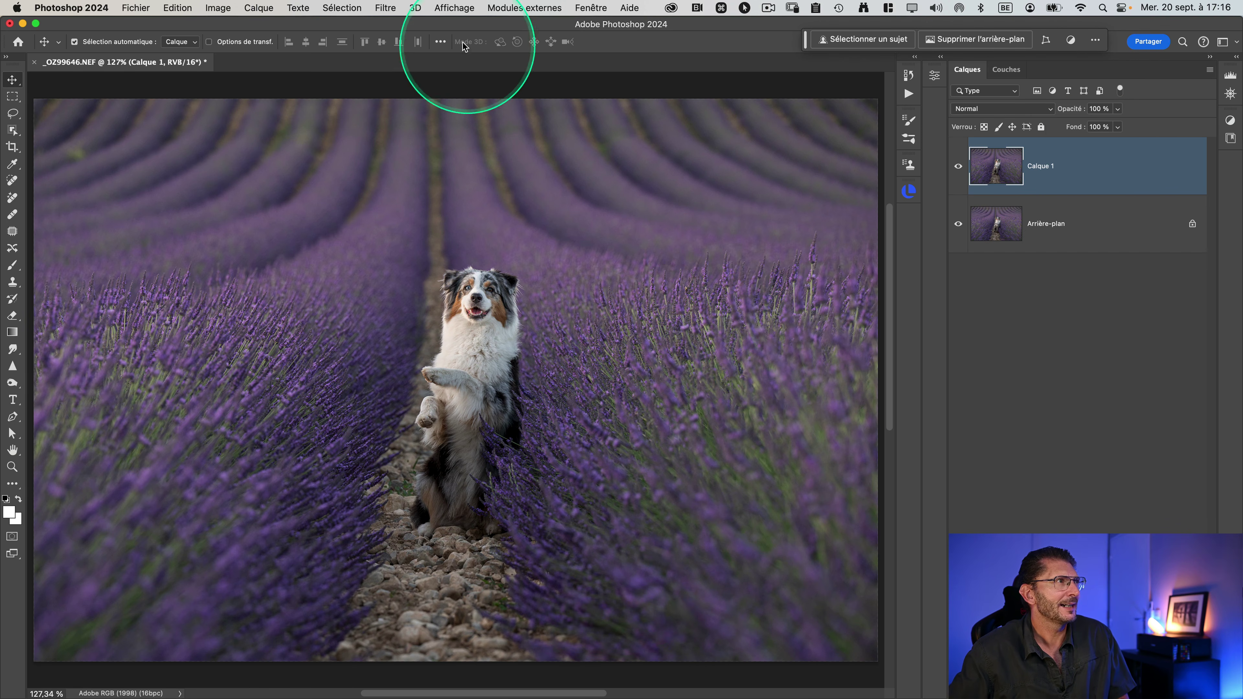
click(384, 7)
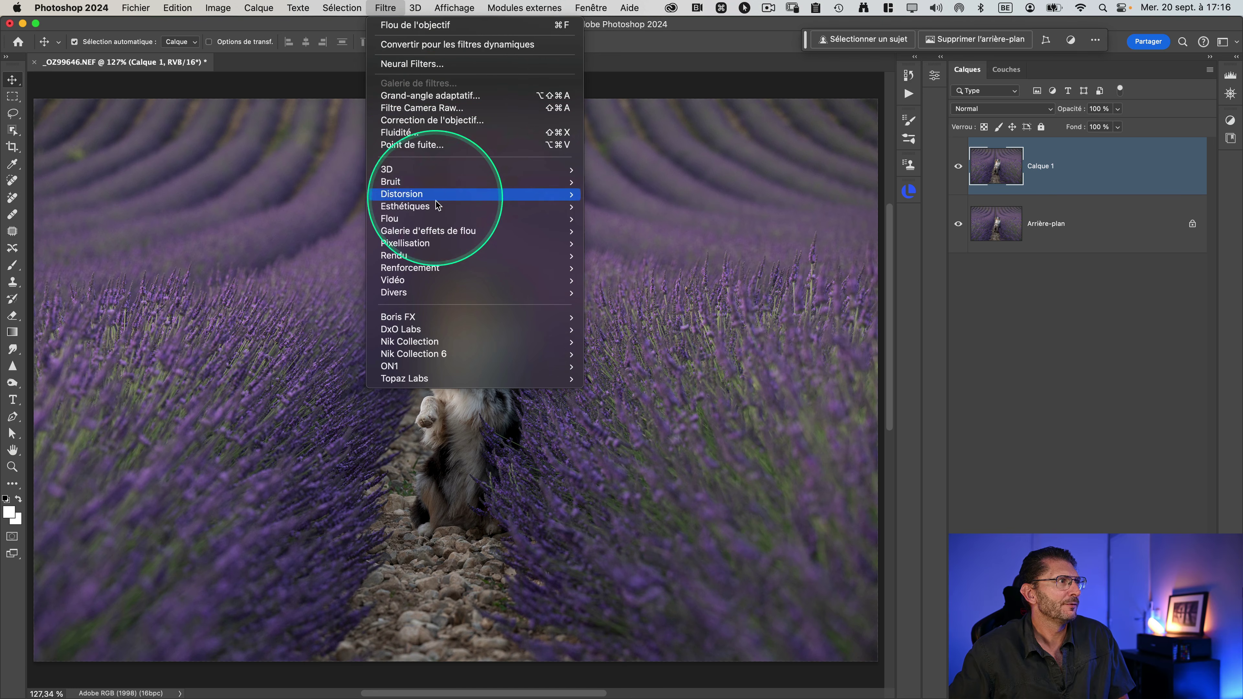
mouse_move(442, 248)
mouse_move(489, 218)
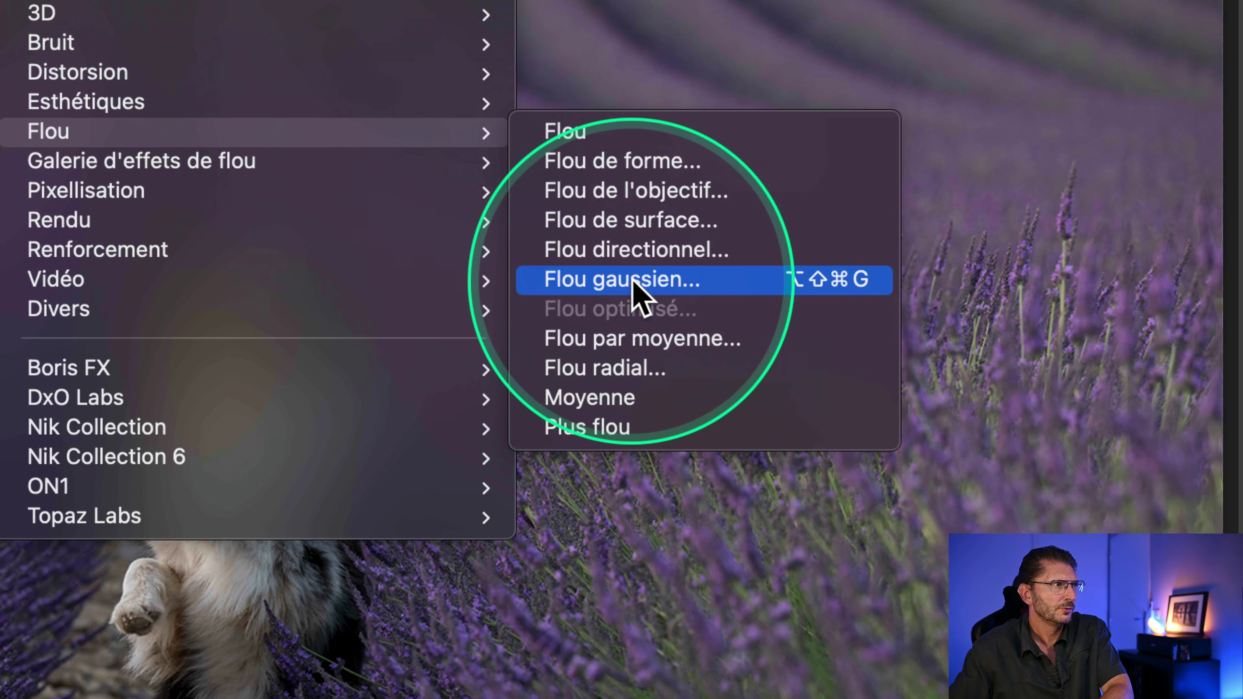
click(633, 281)
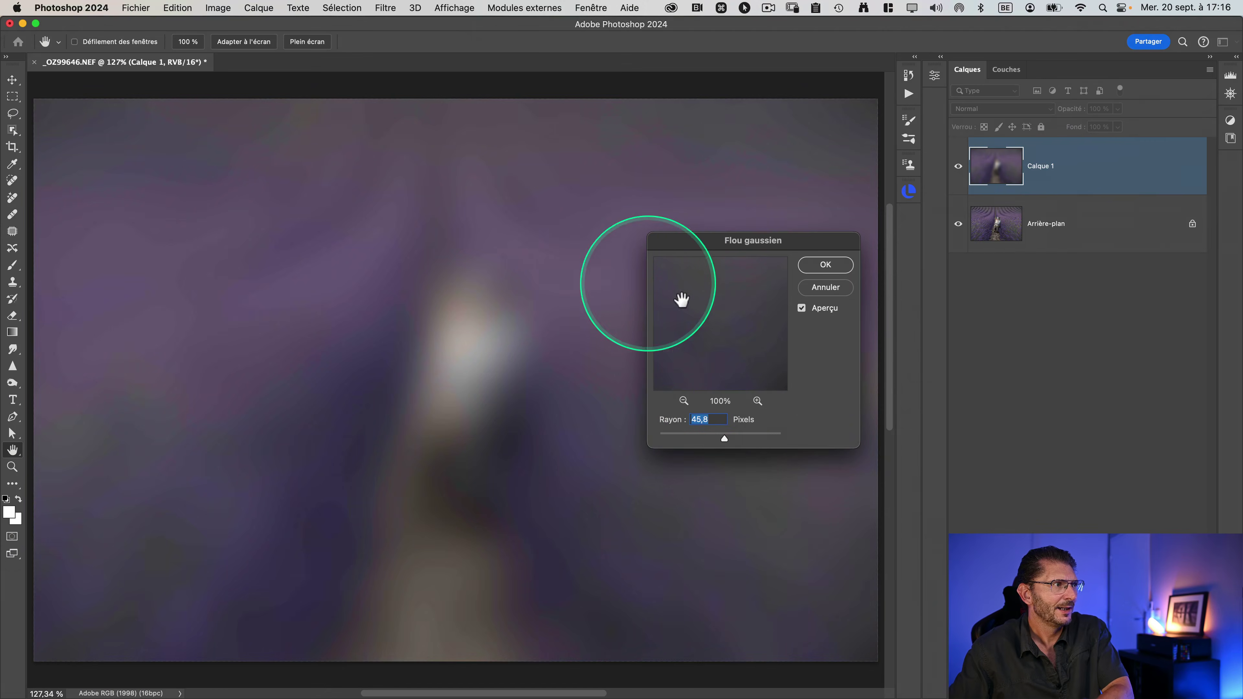
drag(853, 661, 814, 667)
drag(707, 440, 701, 438)
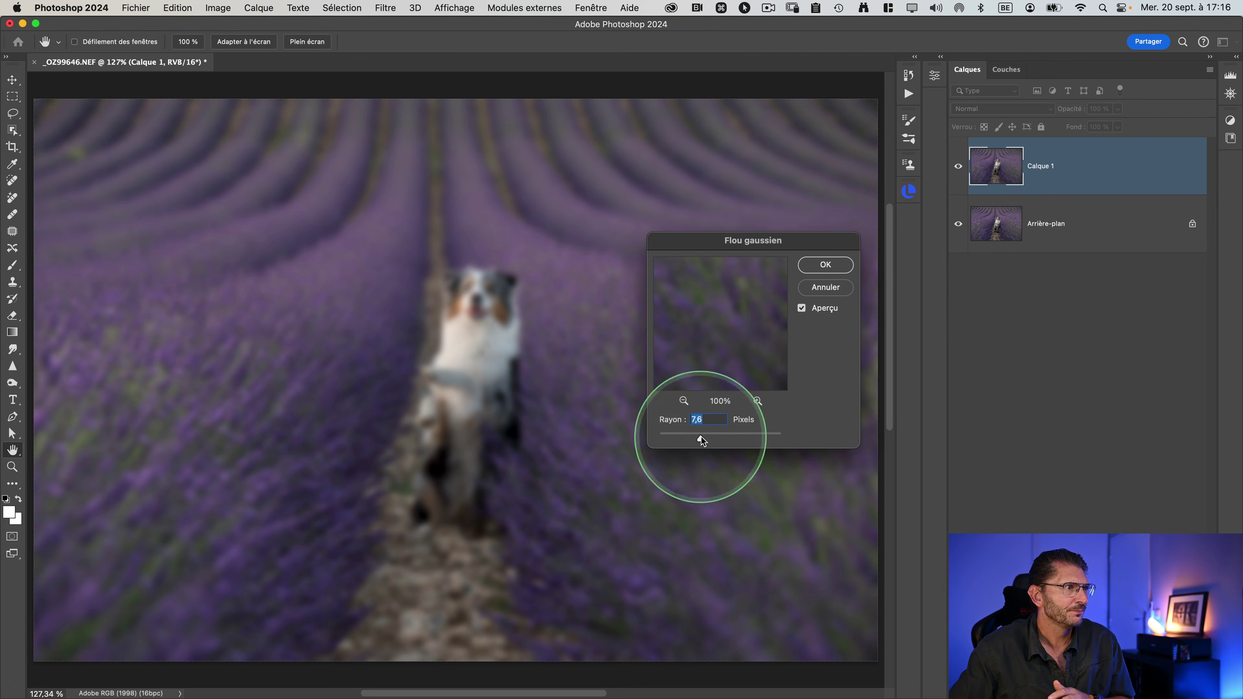
click(824, 290)
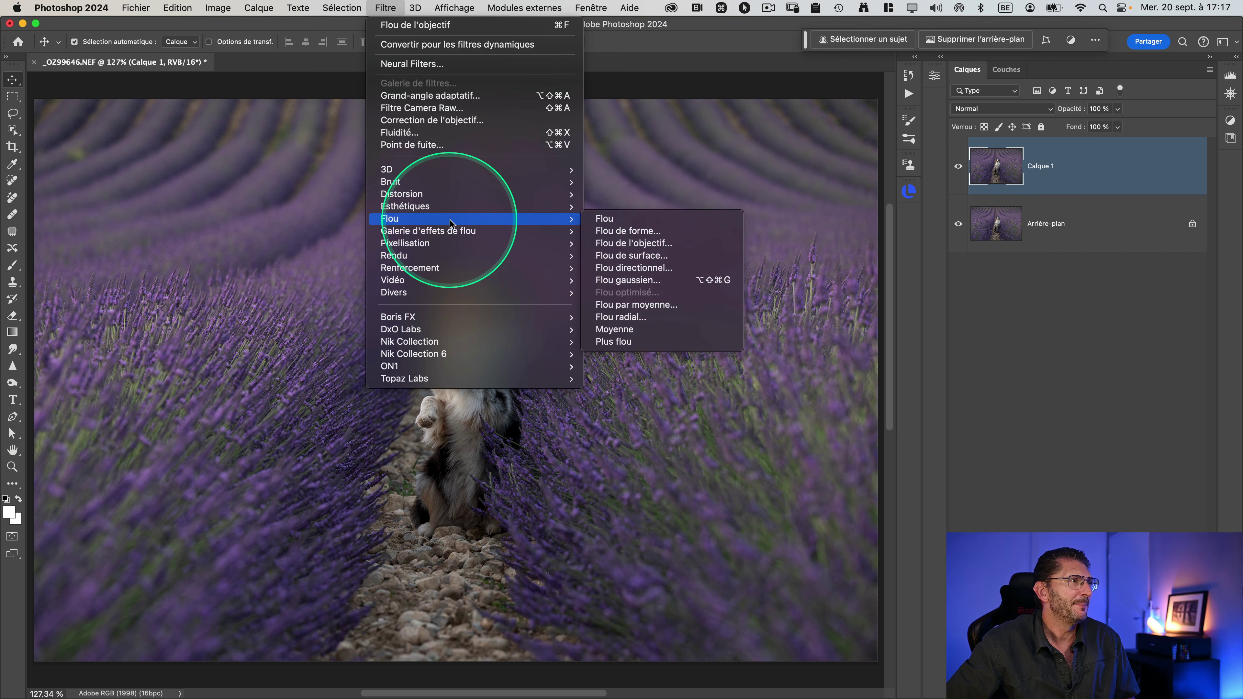
- Try a Gaussian blur on the copy, masked by a vertical white-to-black gradient down to the dog's feet, and delete that layer
click(634, 283)
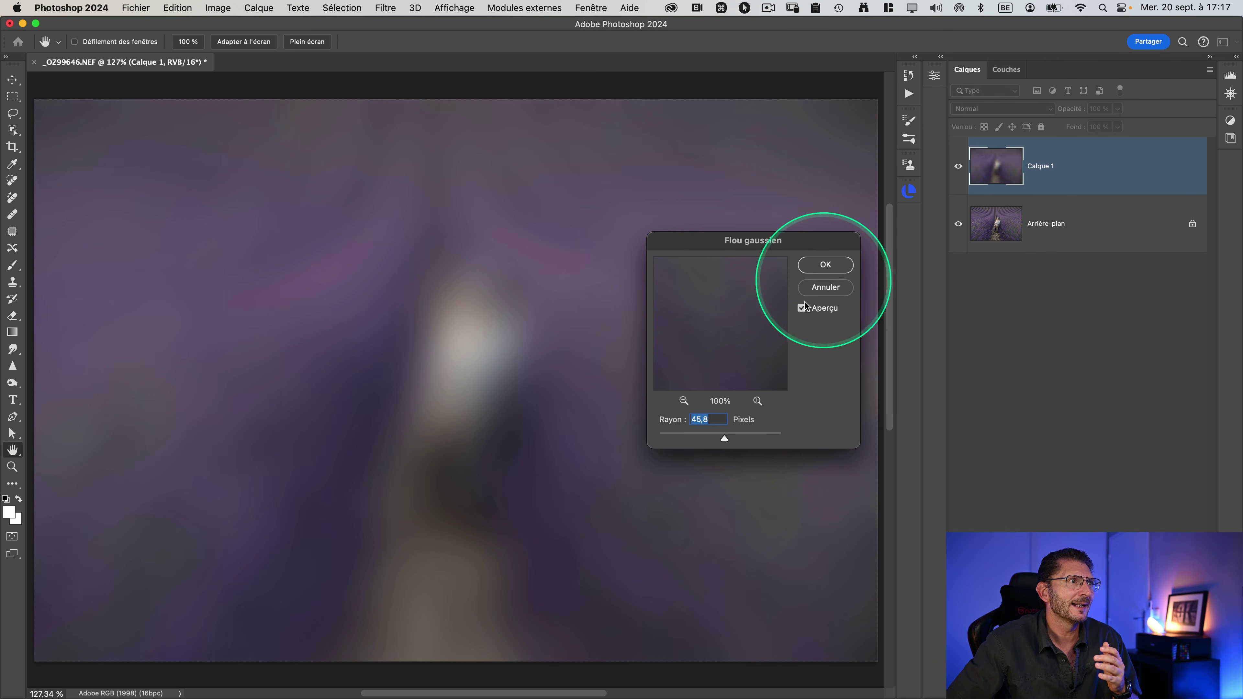
key(Return)
click(1052, 692)
key(g)
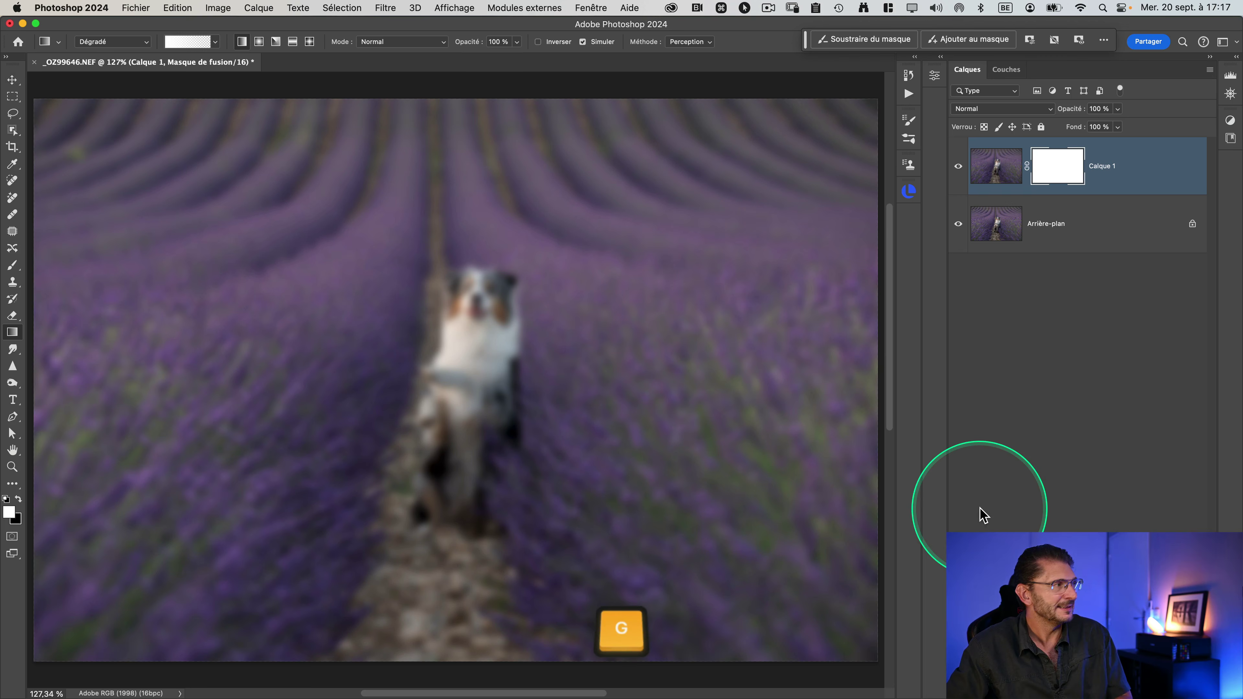
drag(486, 207, 490, 533)
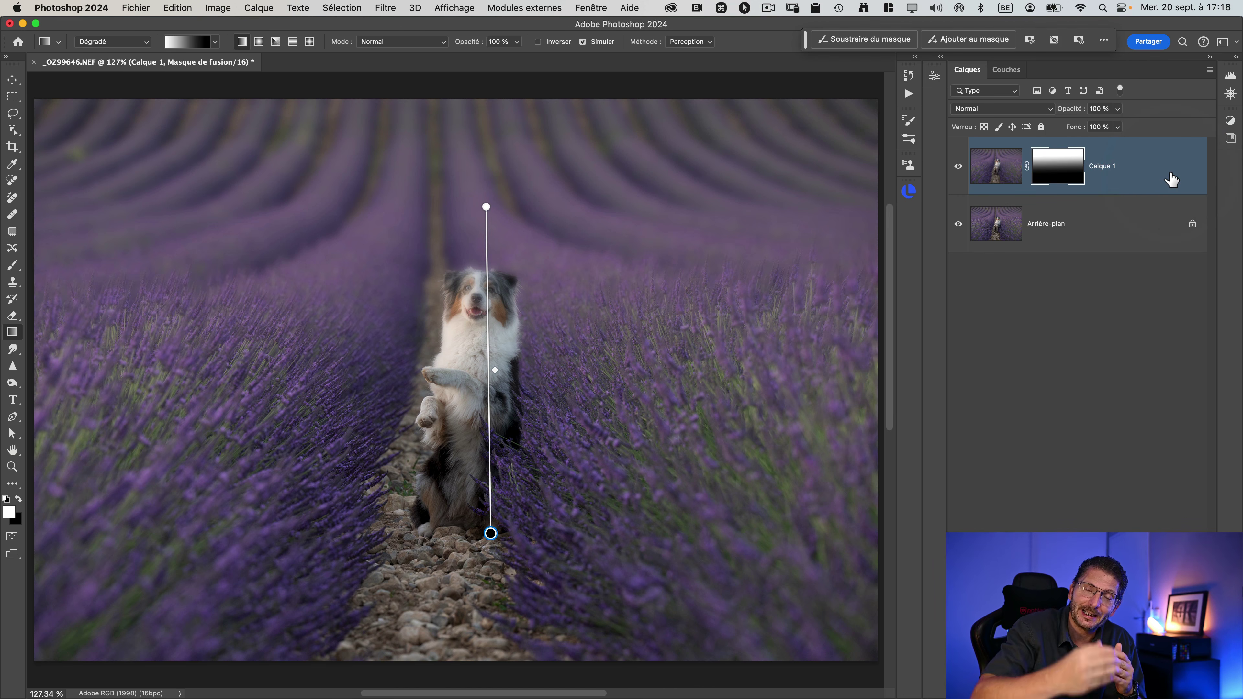
key(BackSpace)
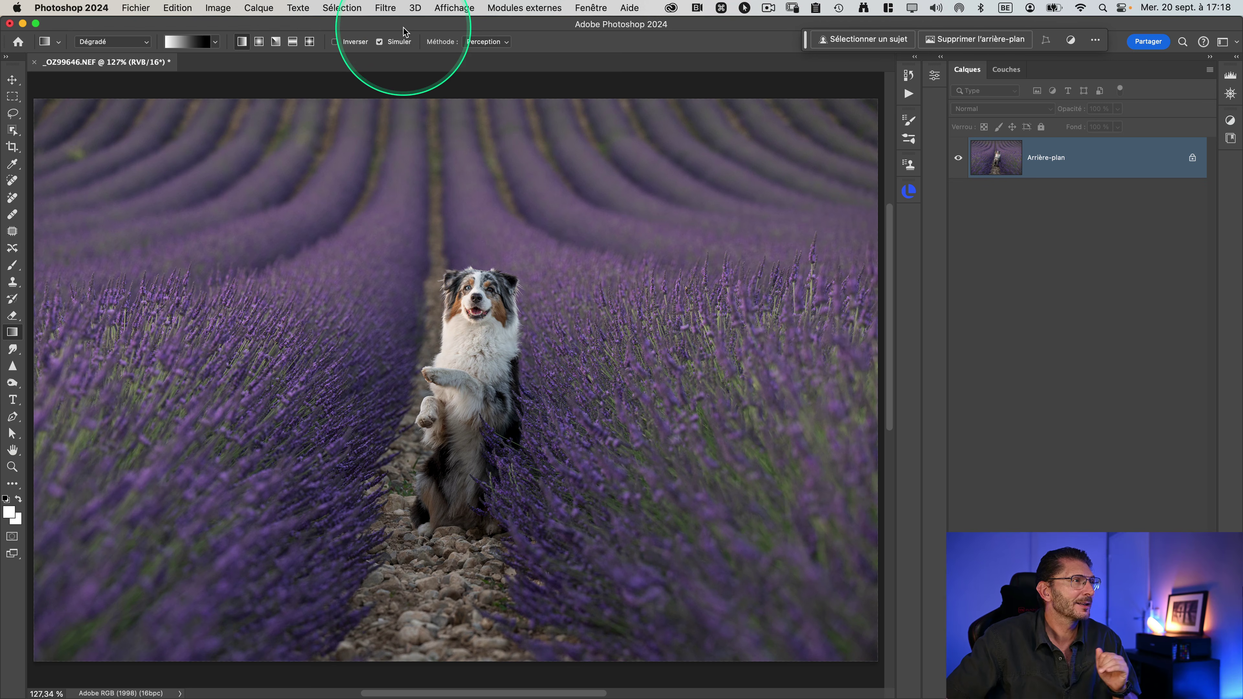
- Open the Neural Filters on the photo and enable the Flou de profondeur (depth blur) filter
click(387, 8)
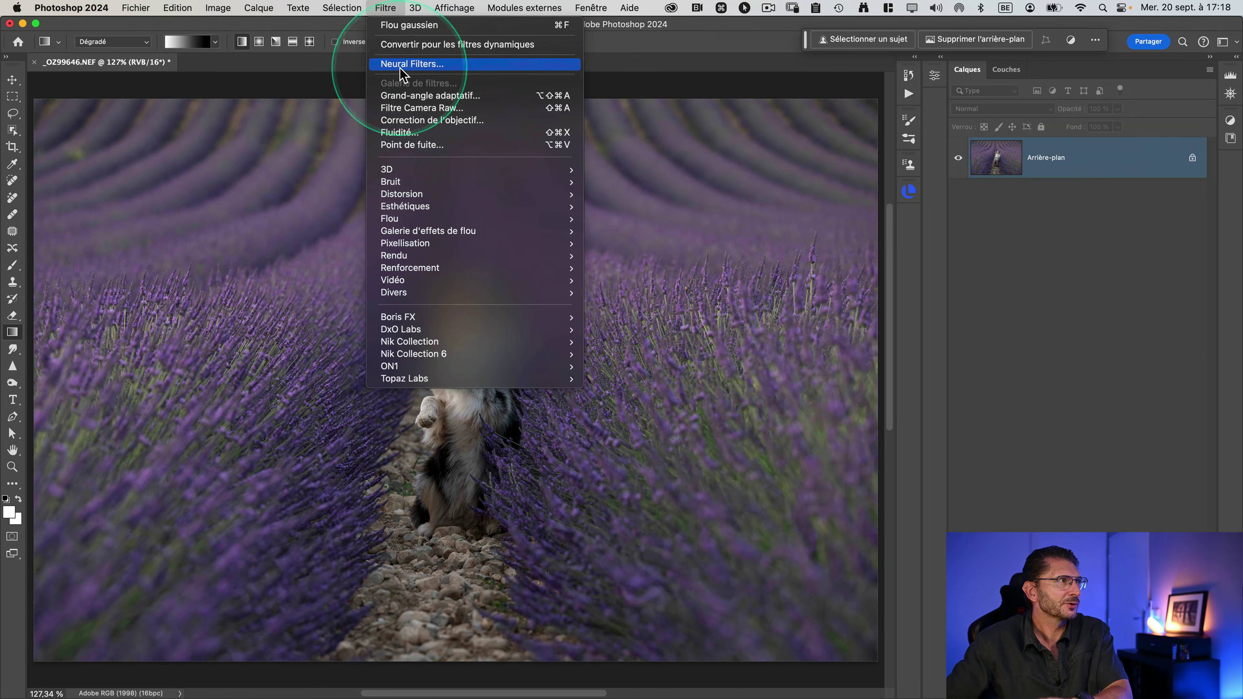
click(401, 69)
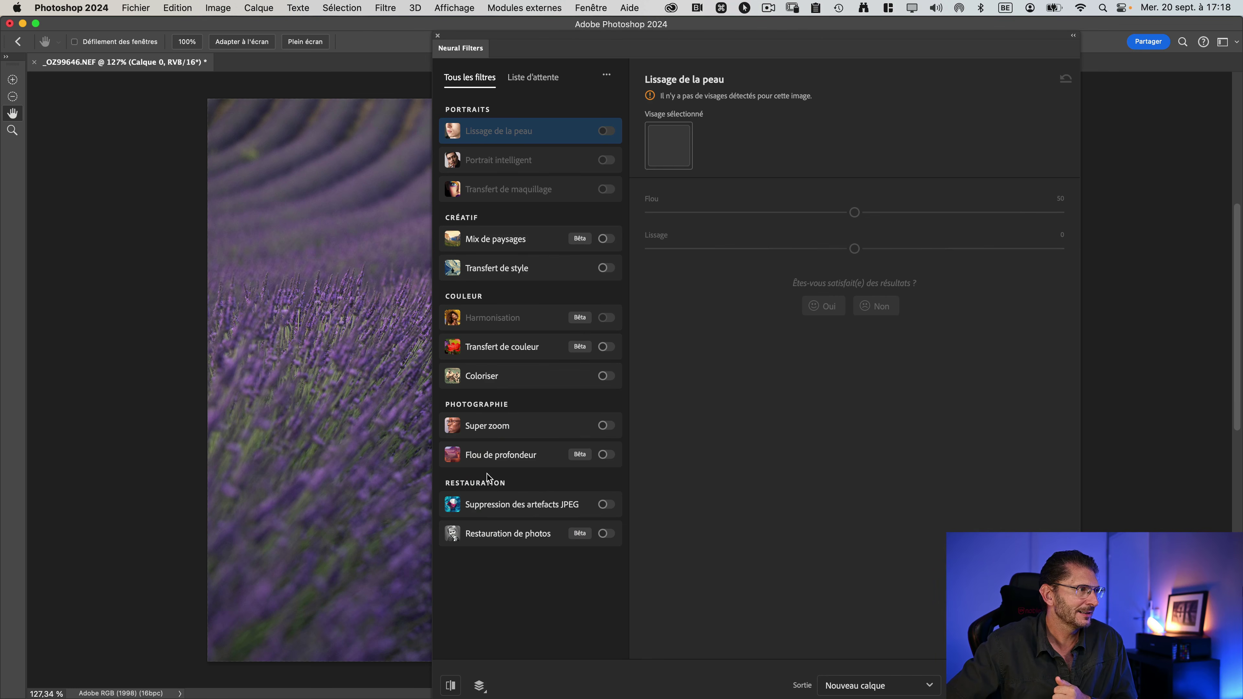
click(503, 473)
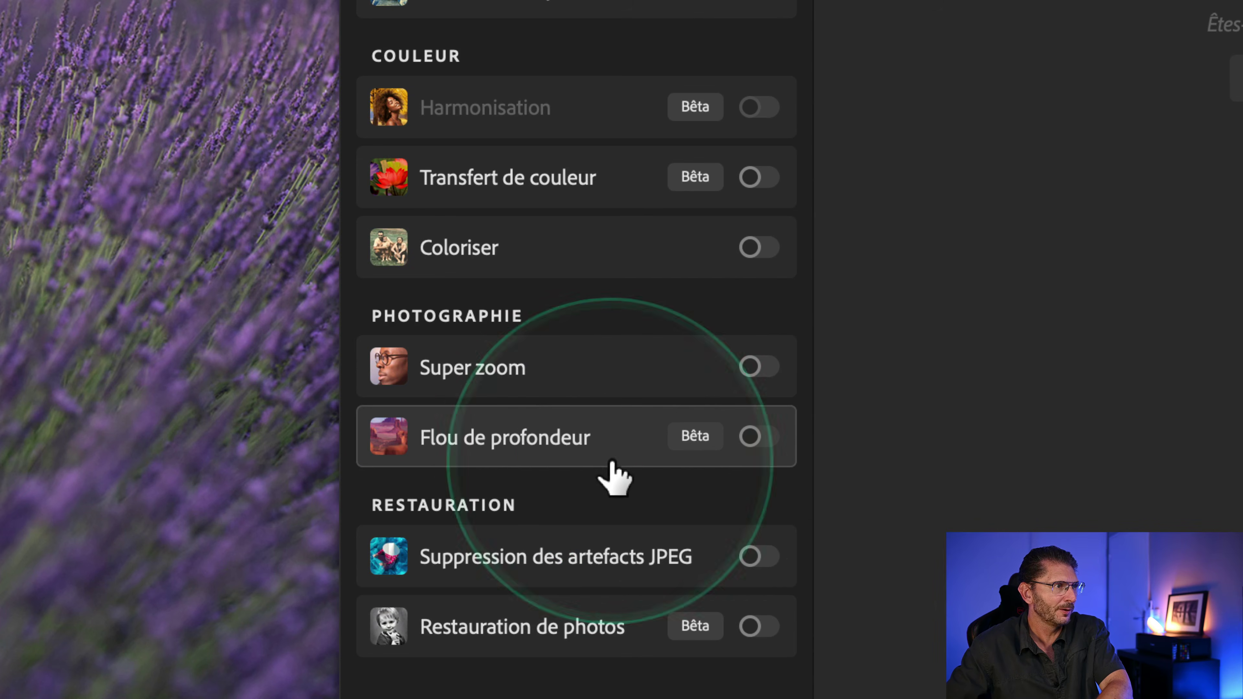
click(750, 438)
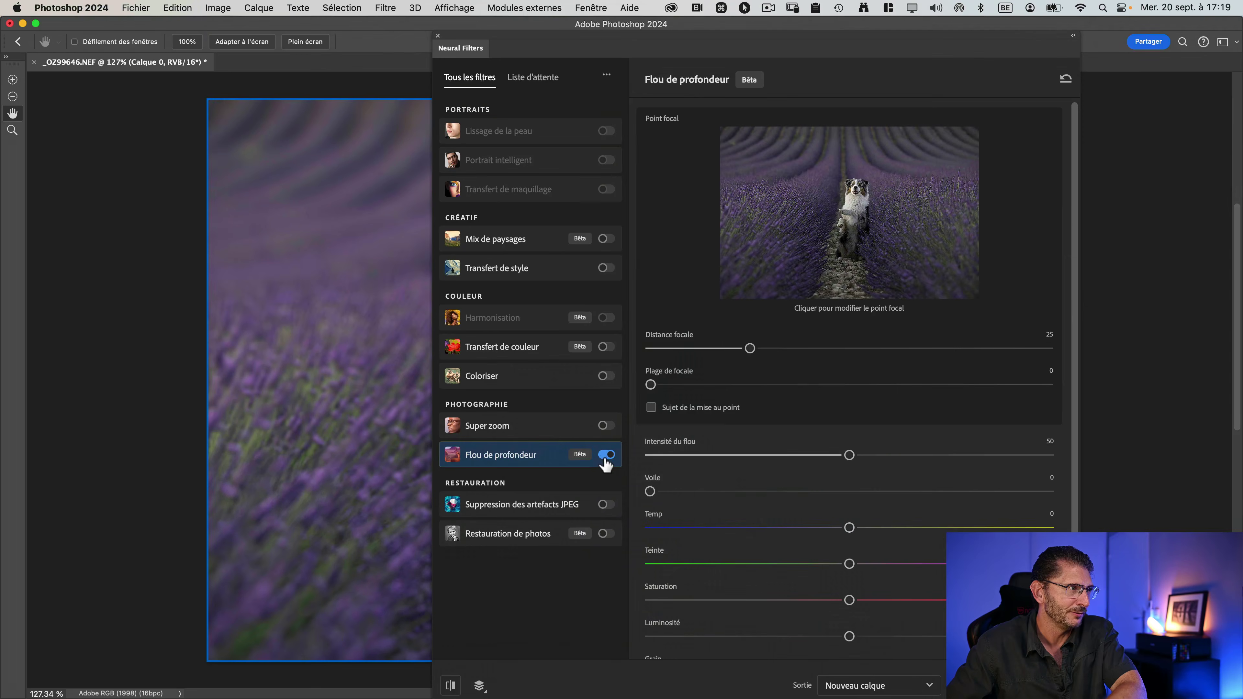
drag(527, 49, 358, 88)
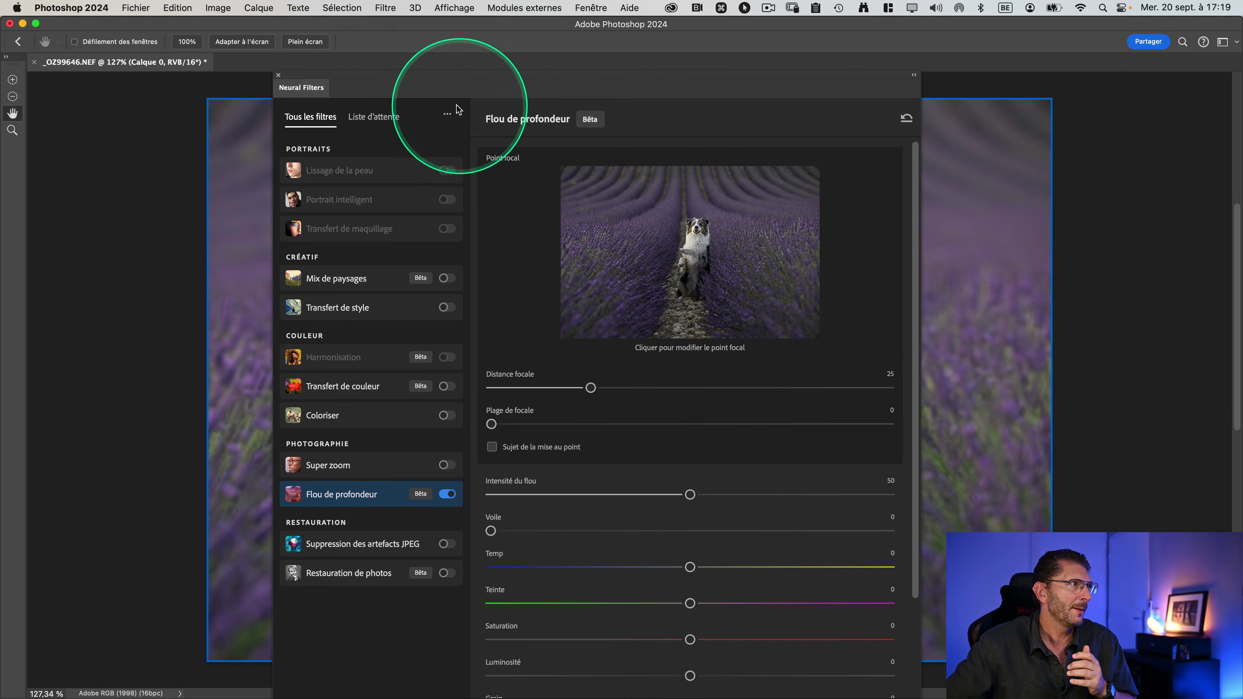
drag(398, 84, 462, 39)
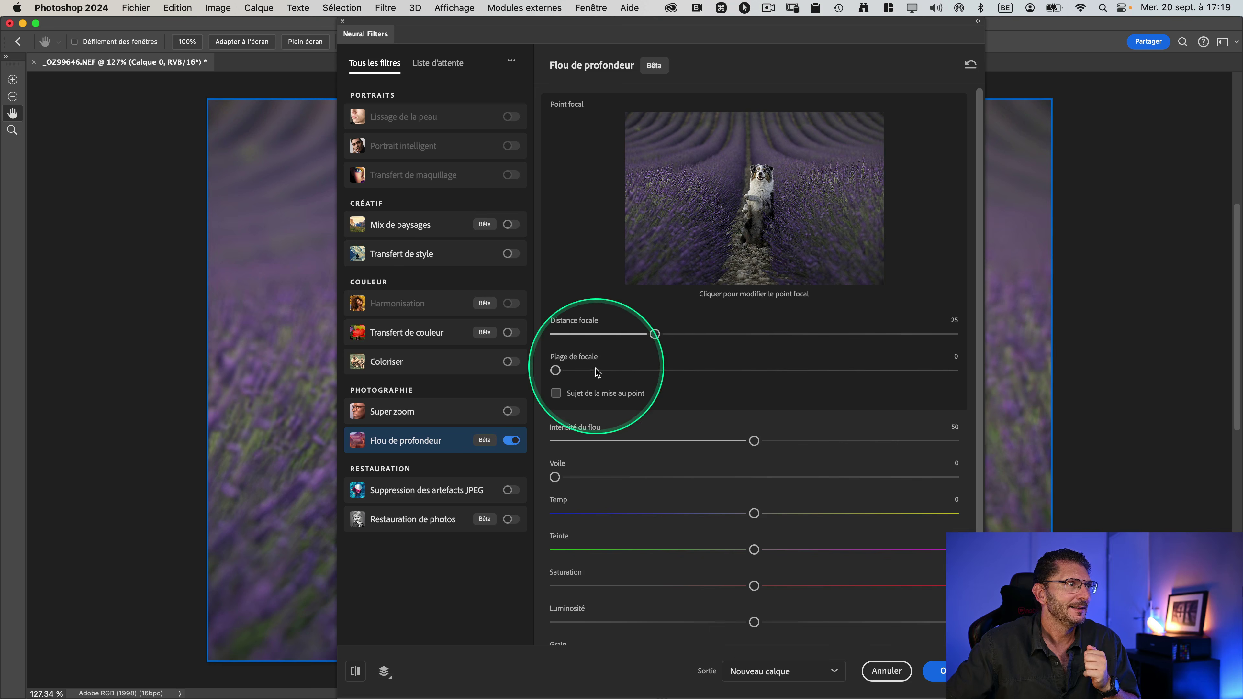
- Leave the Sujet de la mise au point option off and place the depth blur's focal point on the dog's head
click(563, 397)
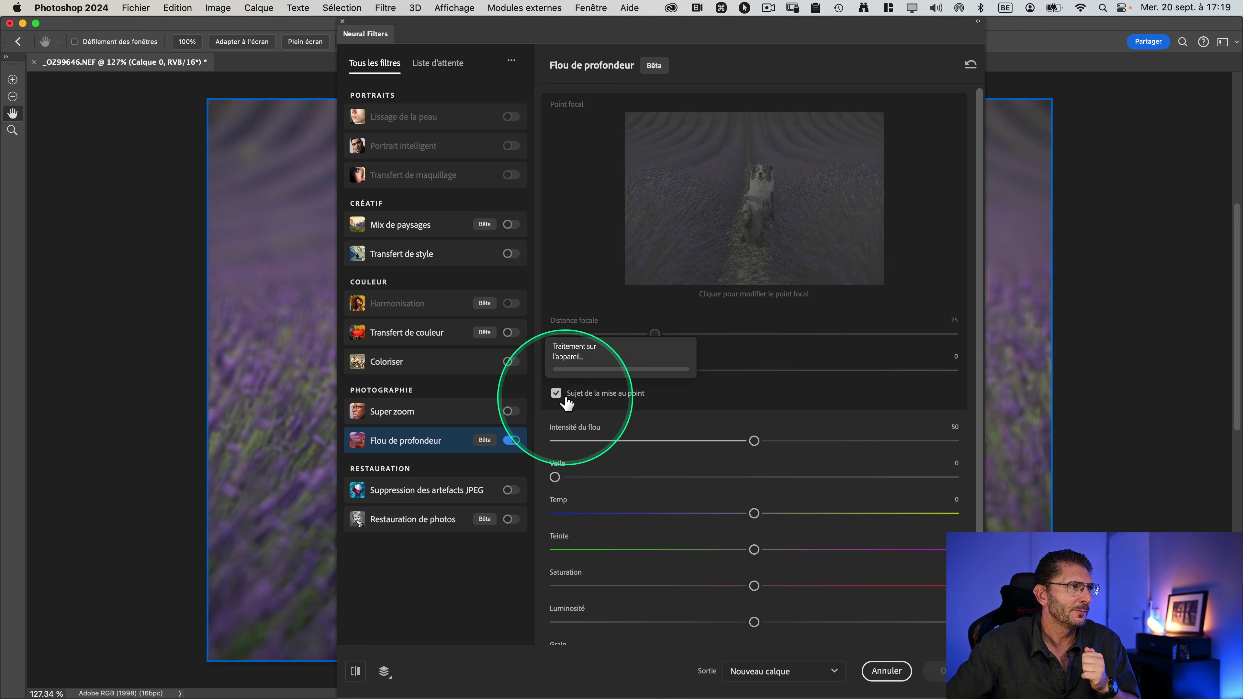
click(568, 401)
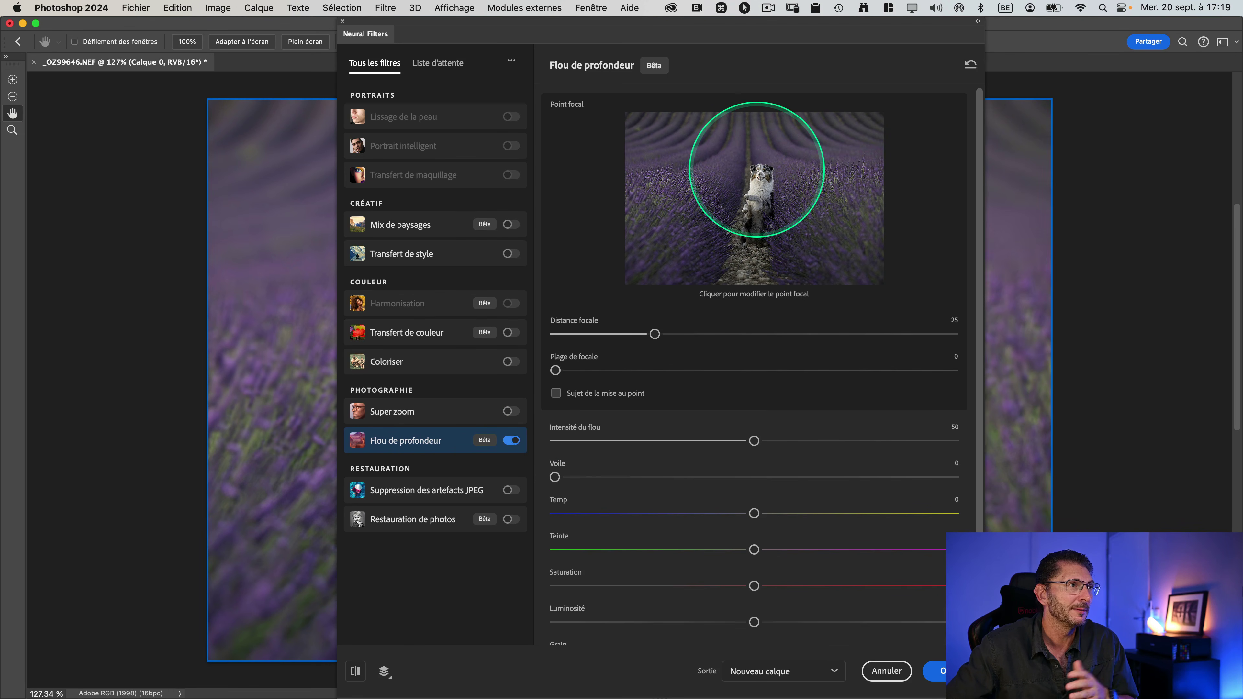
click(760, 174)
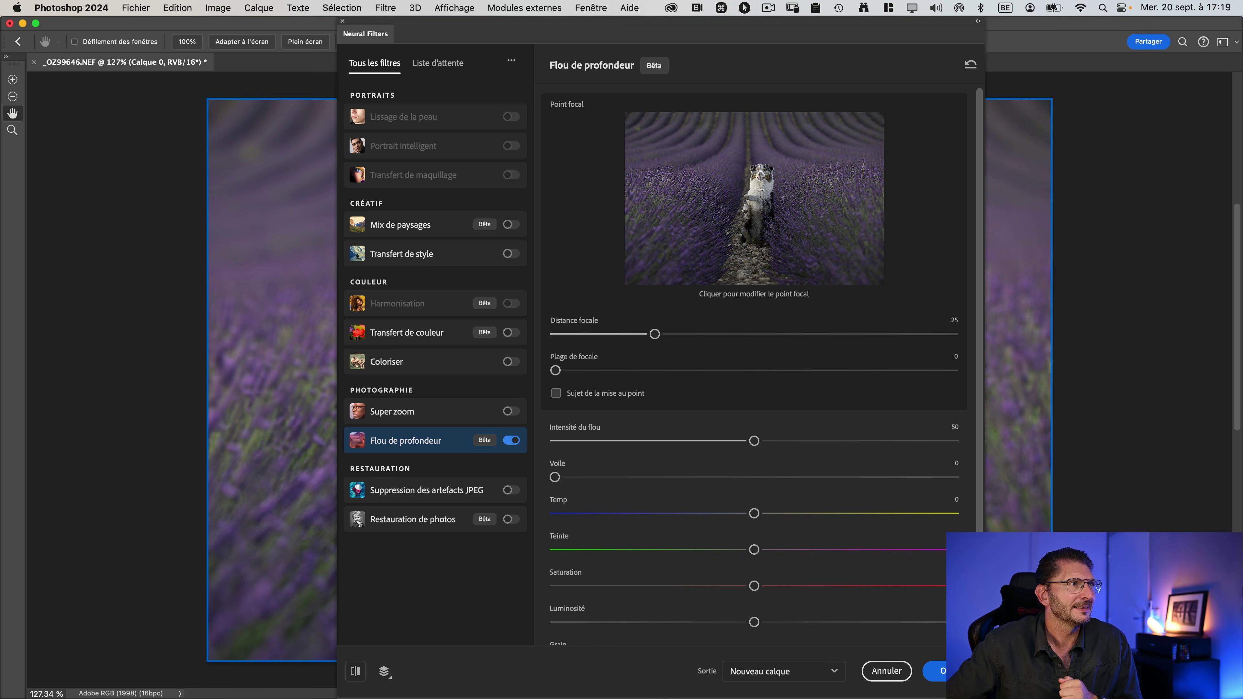
click(760, 172)
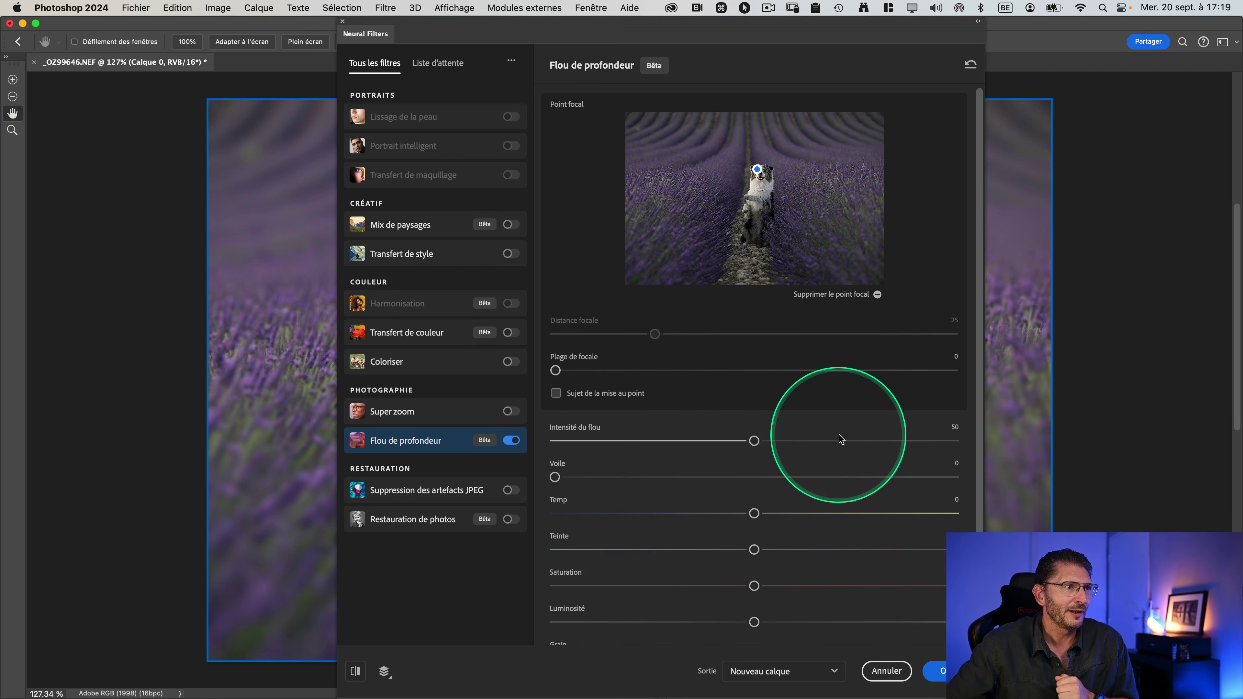
- Restrict the depth blur filter's output to the depth map, inspect the map, and apply it as a new layer
scroll(838, 439, down, 5)
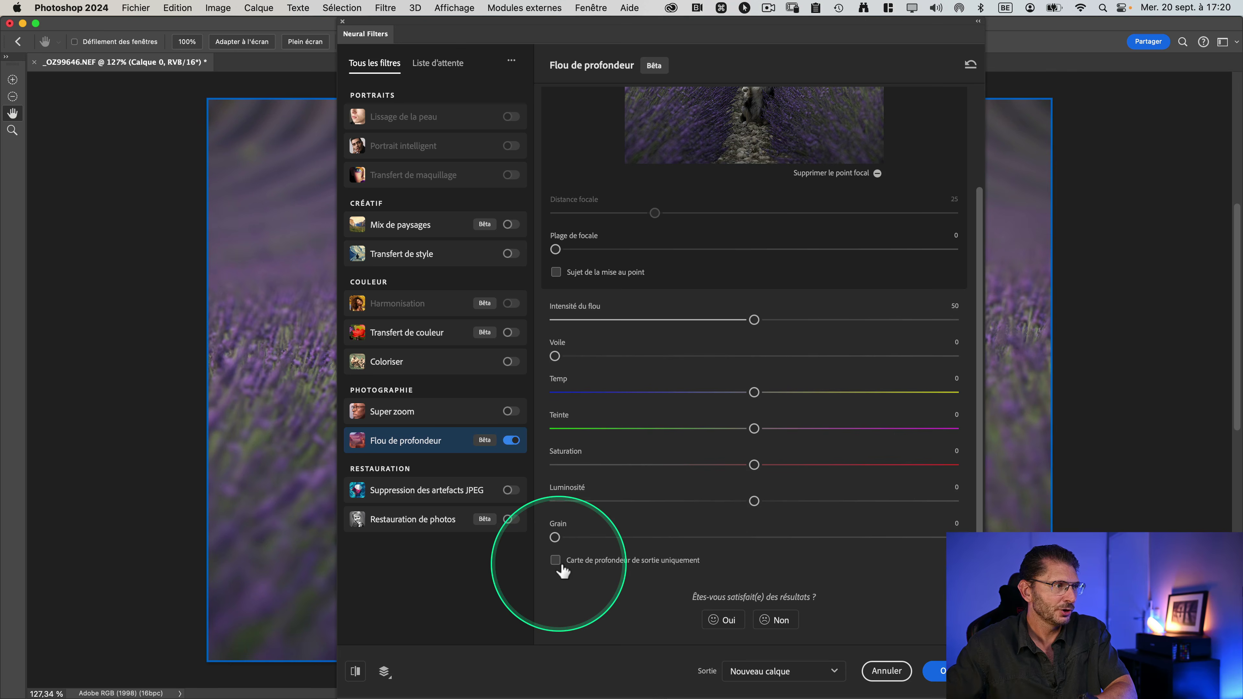
click(508, 546)
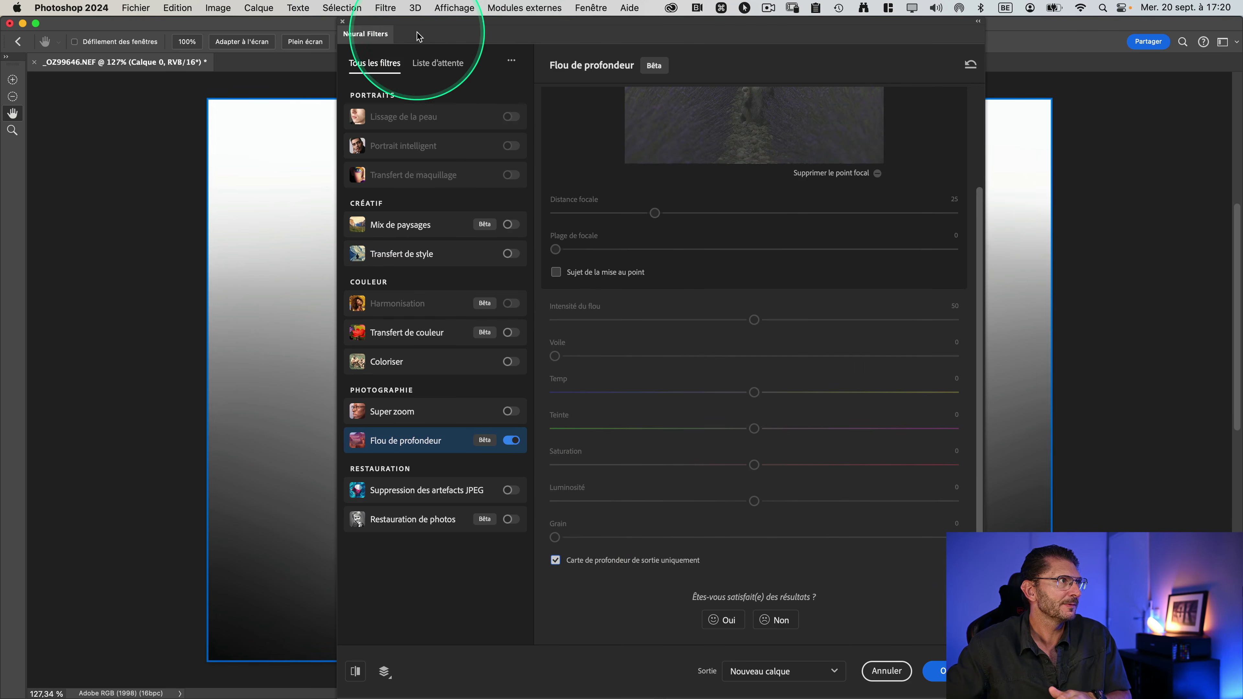
drag(434, 37, 1044, 66)
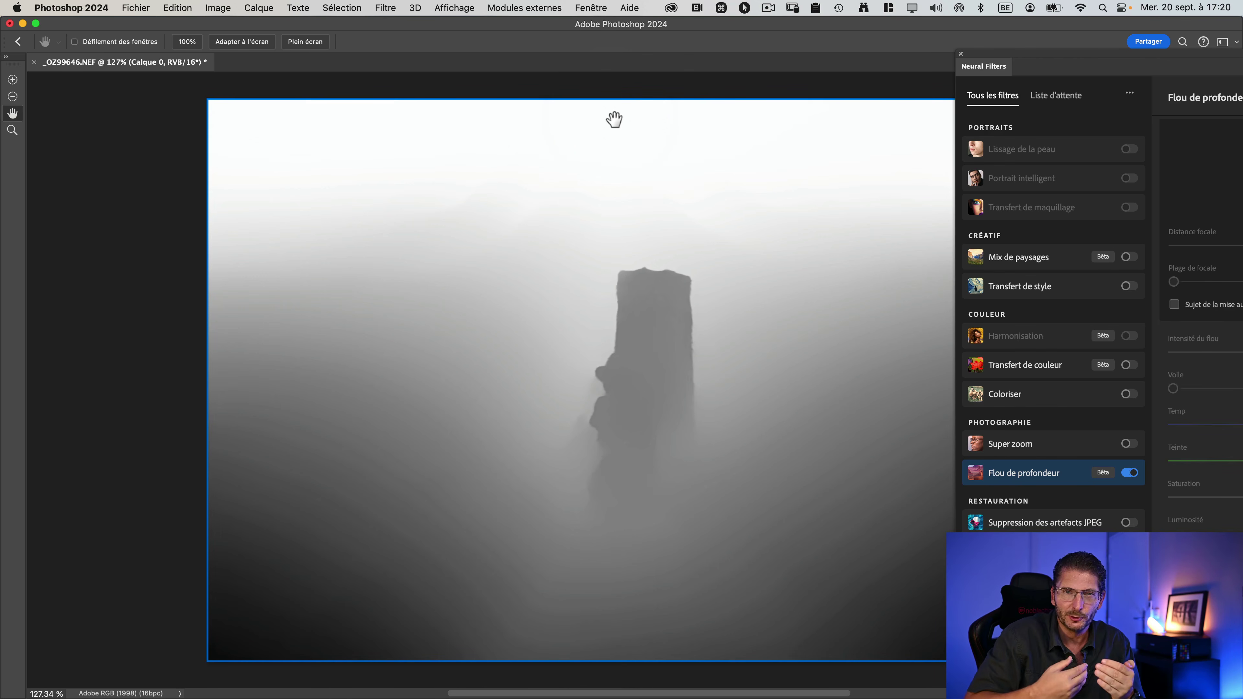
drag(1041, 61, 472, 30)
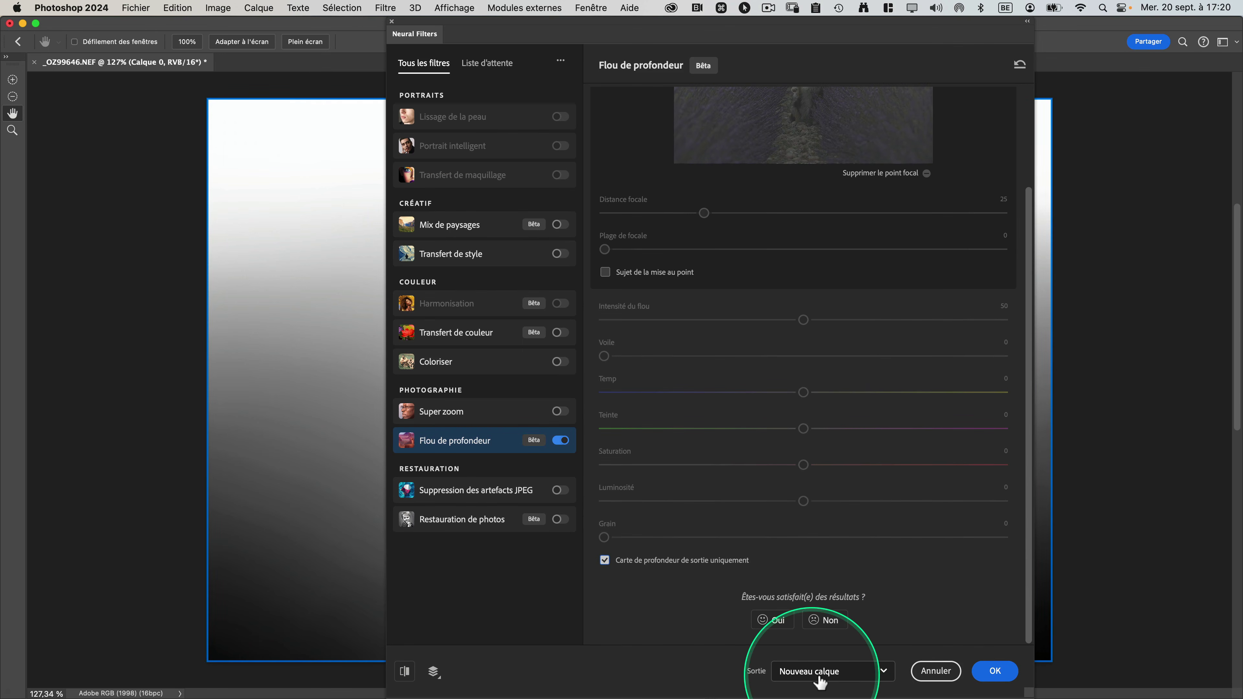
click(993, 674)
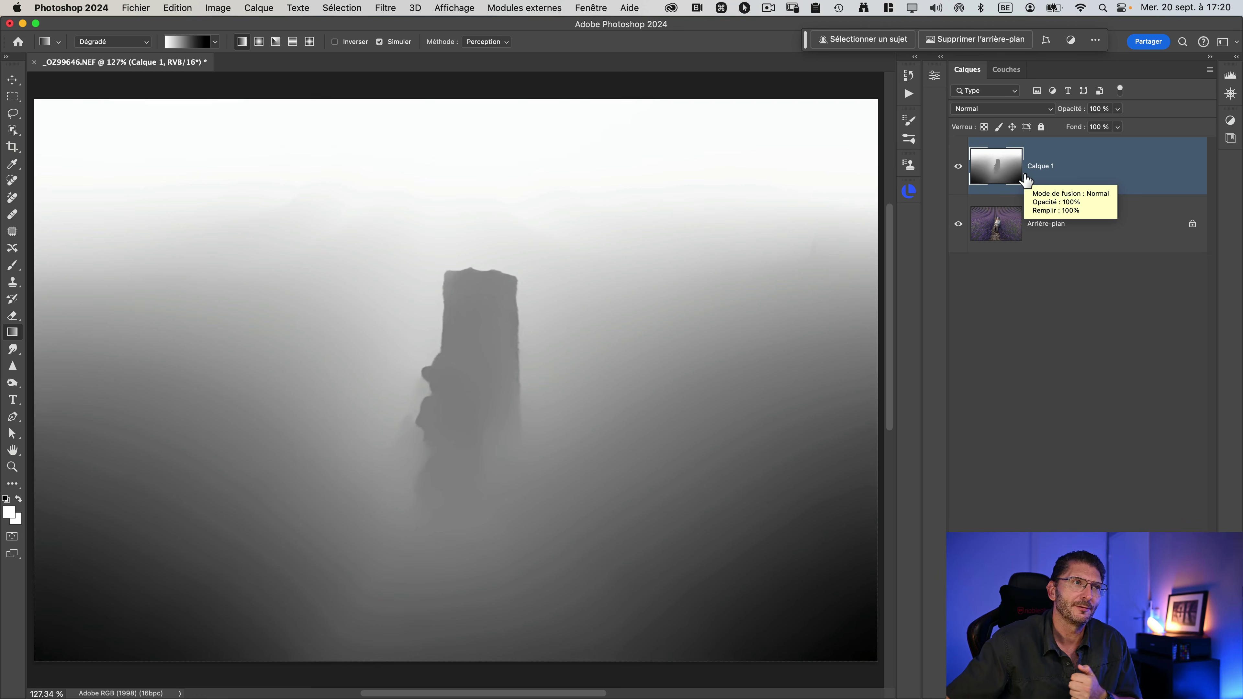
- Select the entire depth map image and copy it with Copier avec fusion (Copy Merged)
click(342, 8)
click(348, 25)
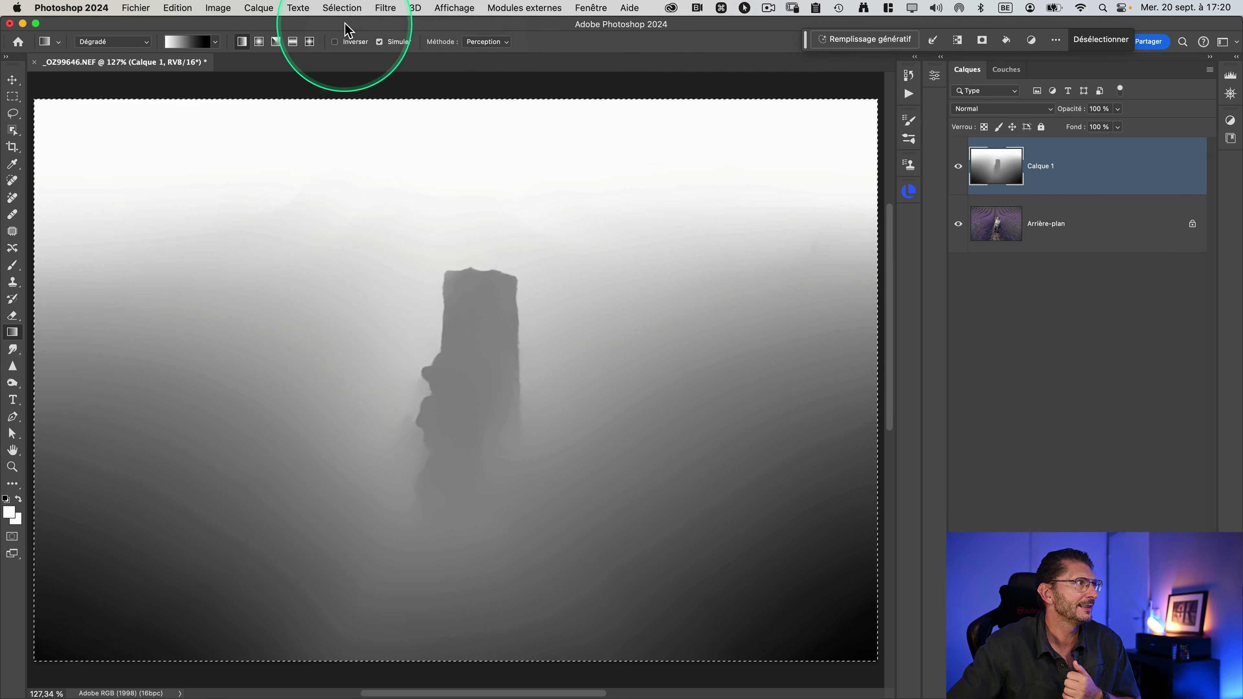
click(180, 9)
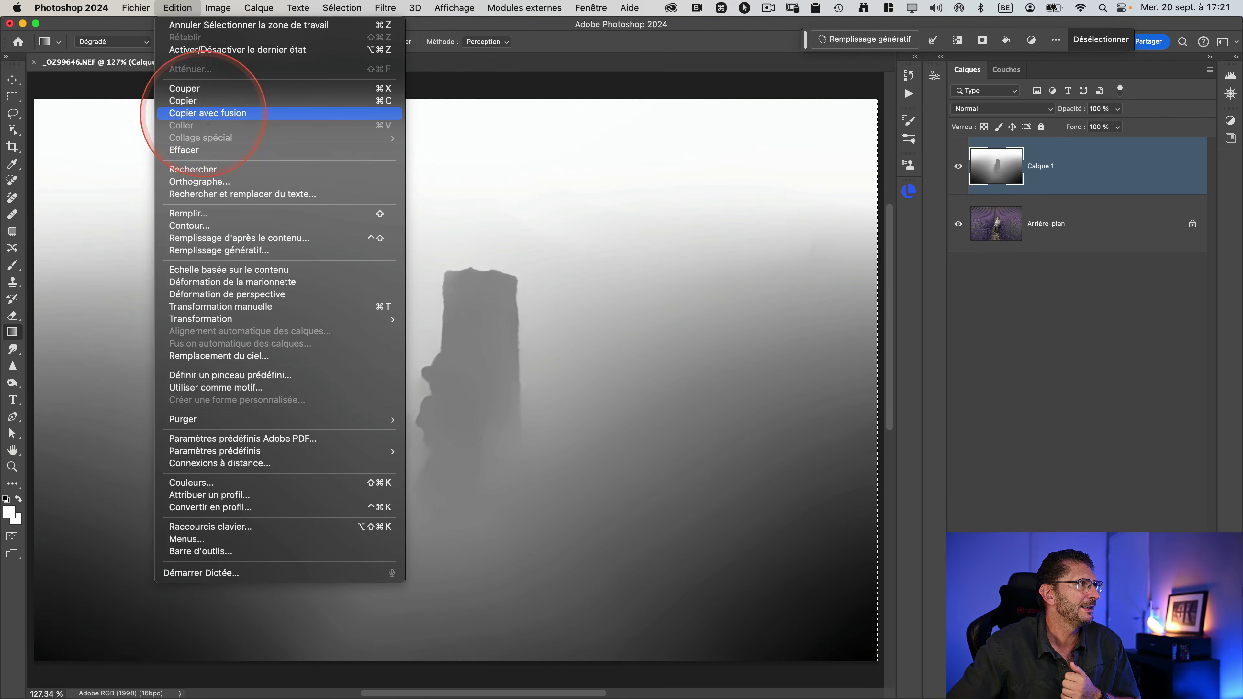
click(203, 113)
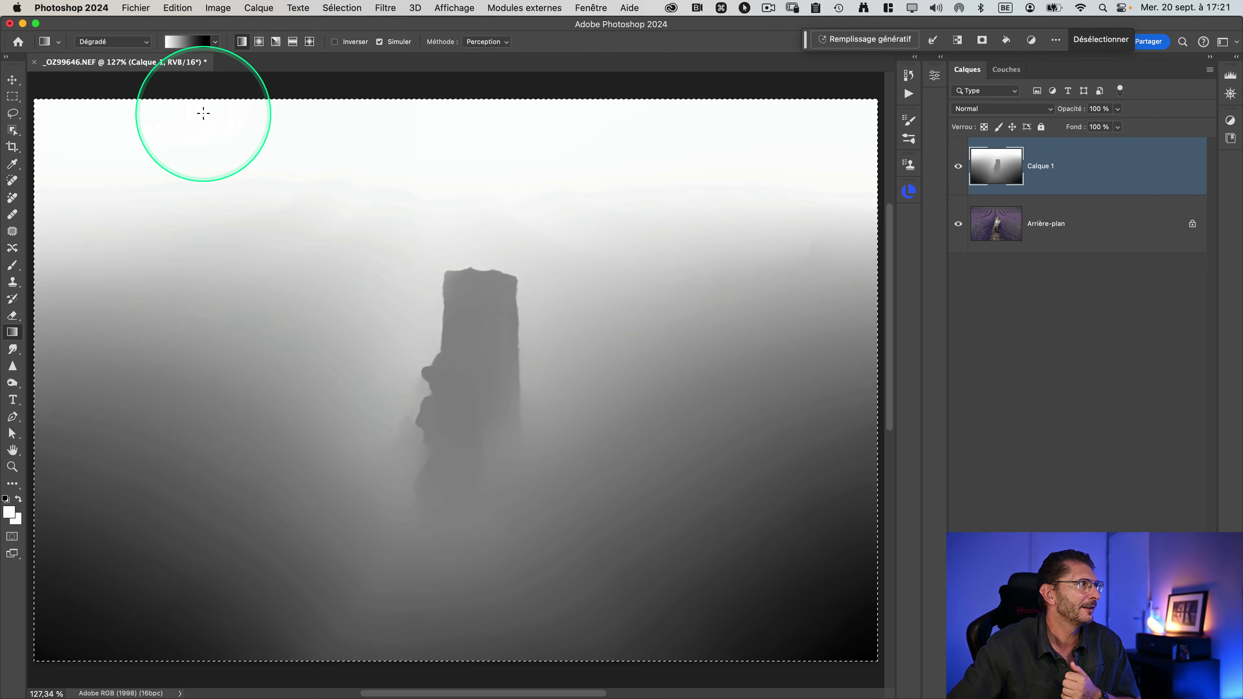
- Add a new alpha channel alongside the RVB, Rouge, Vert and Bleu channels
click(1006, 71)
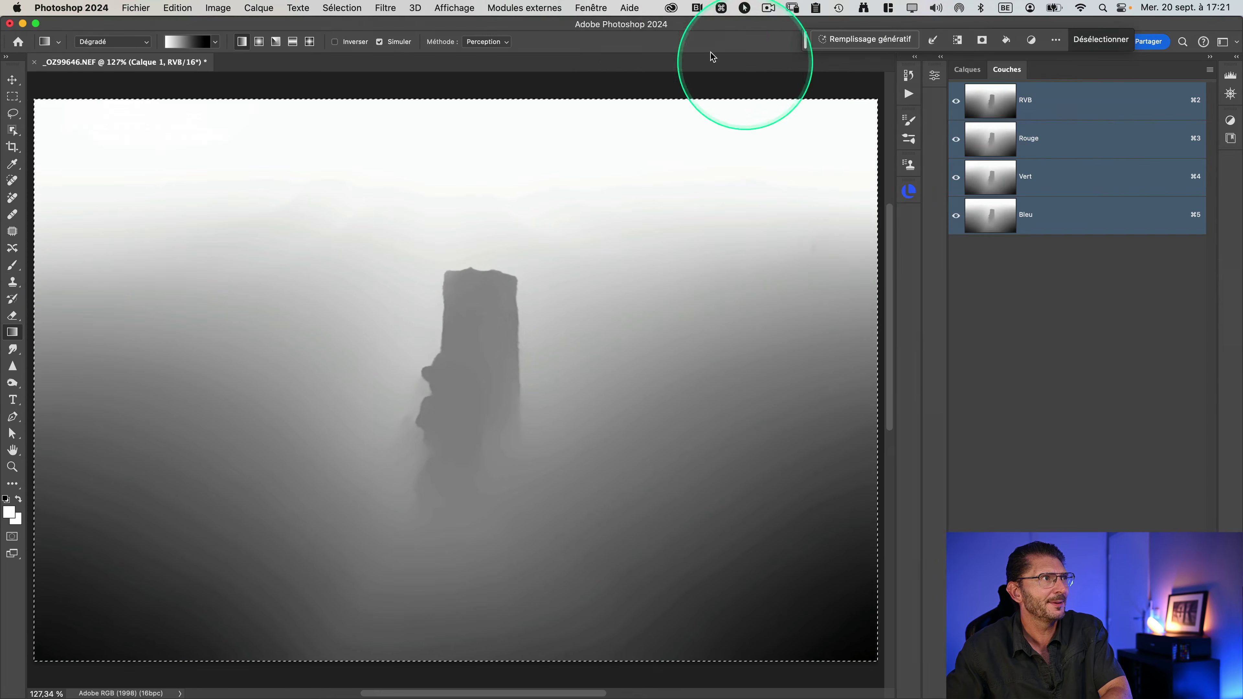
click(590, 8)
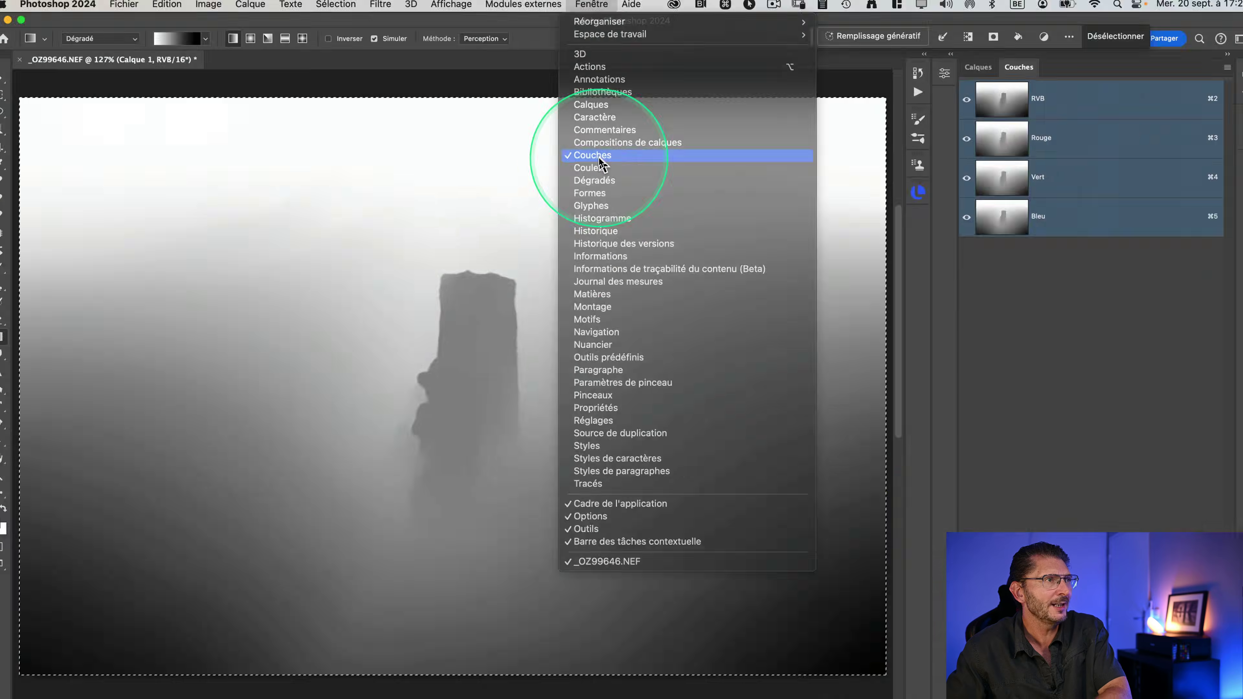
click(644, 166)
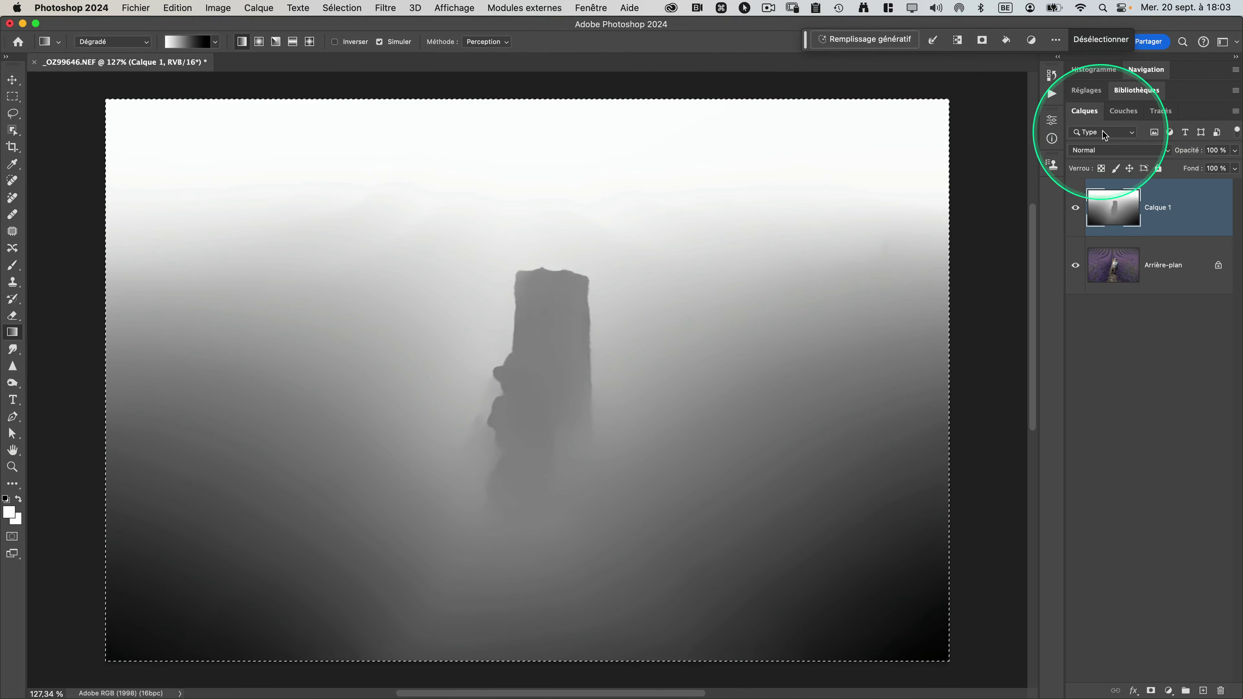
click(1123, 111)
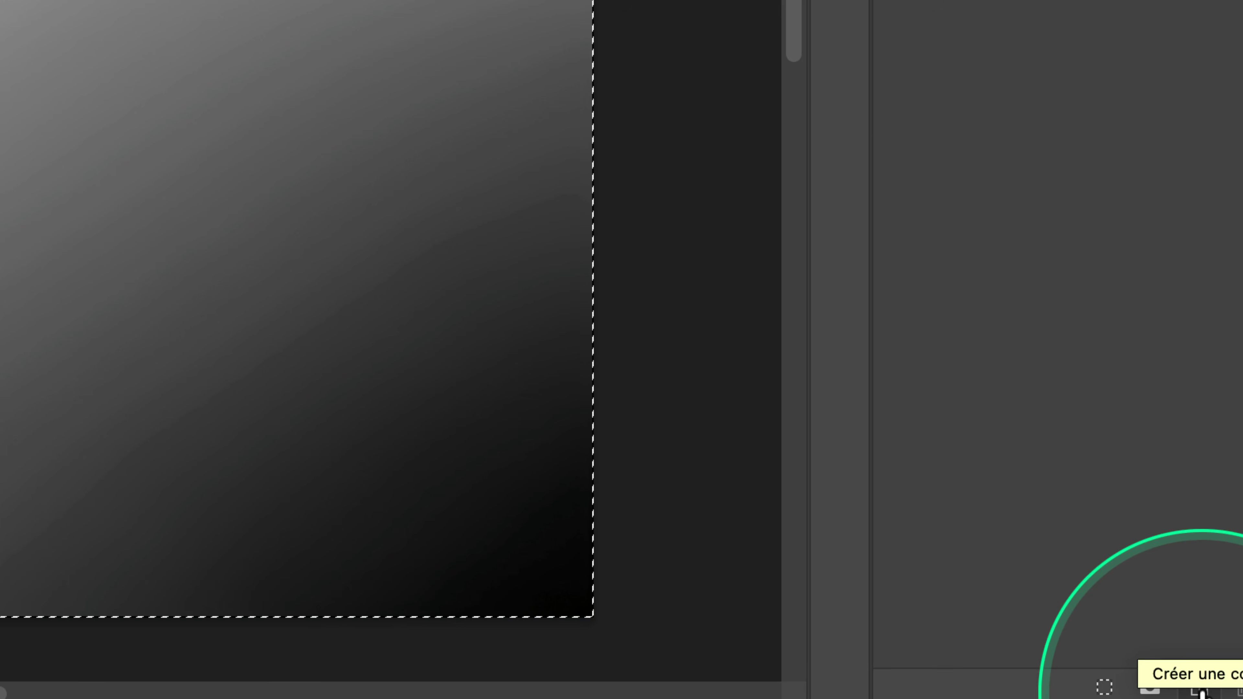
click(1203, 690)
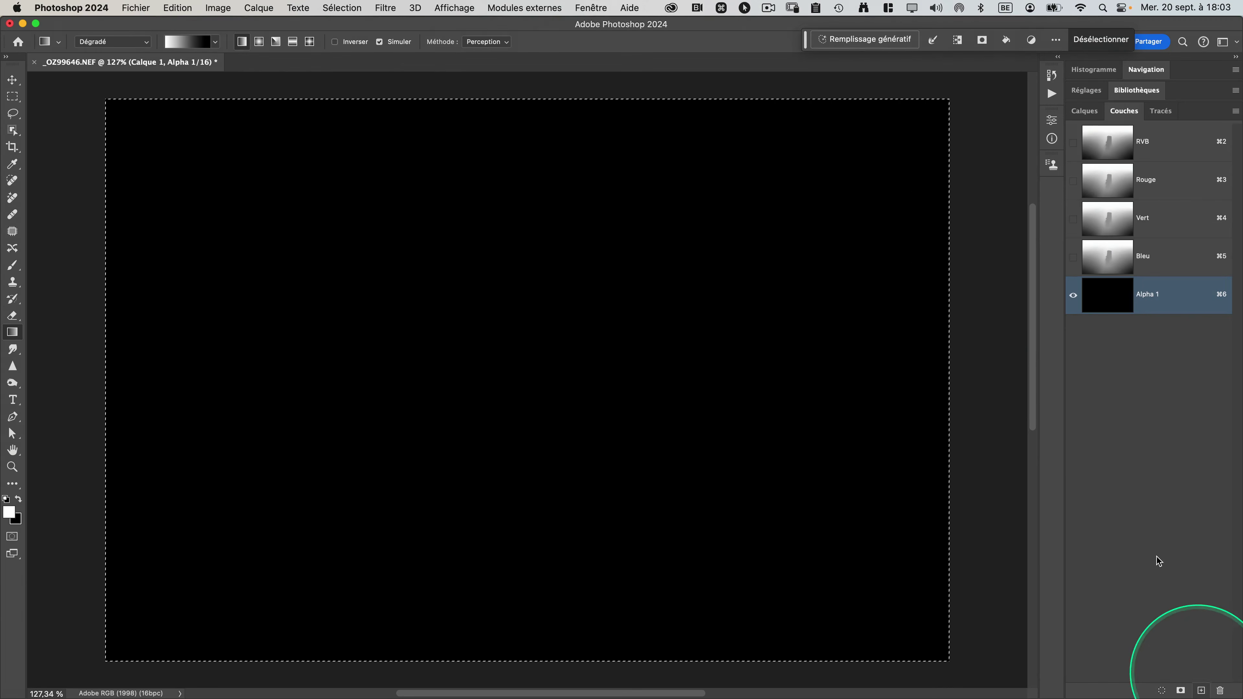
- Paste the copied depth map into the new alpha channel and clear the selection
click(170, 7)
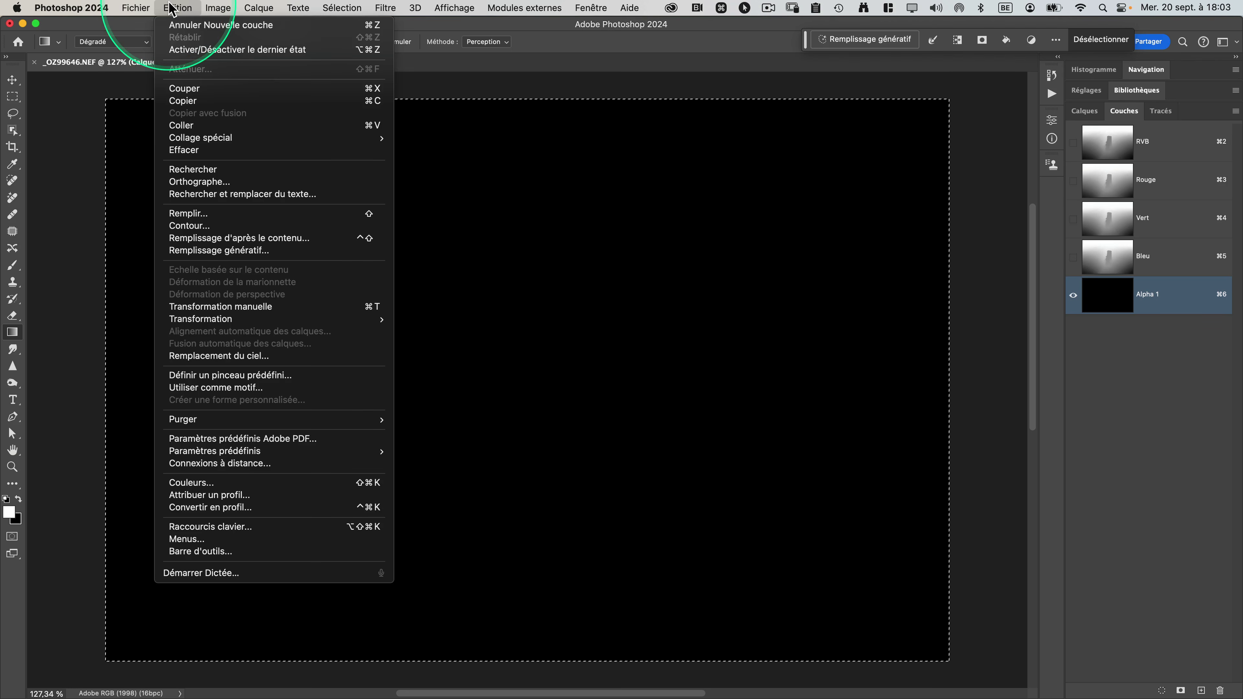
click(196, 126)
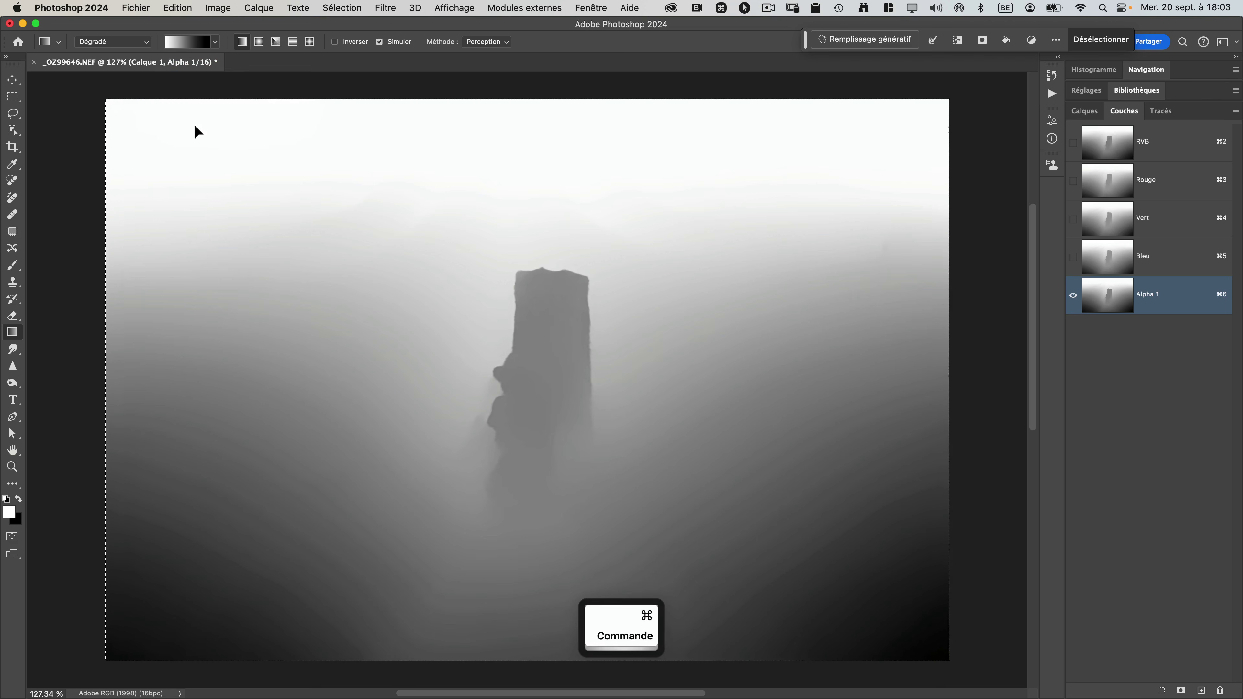
click(341, 7)
click(346, 41)
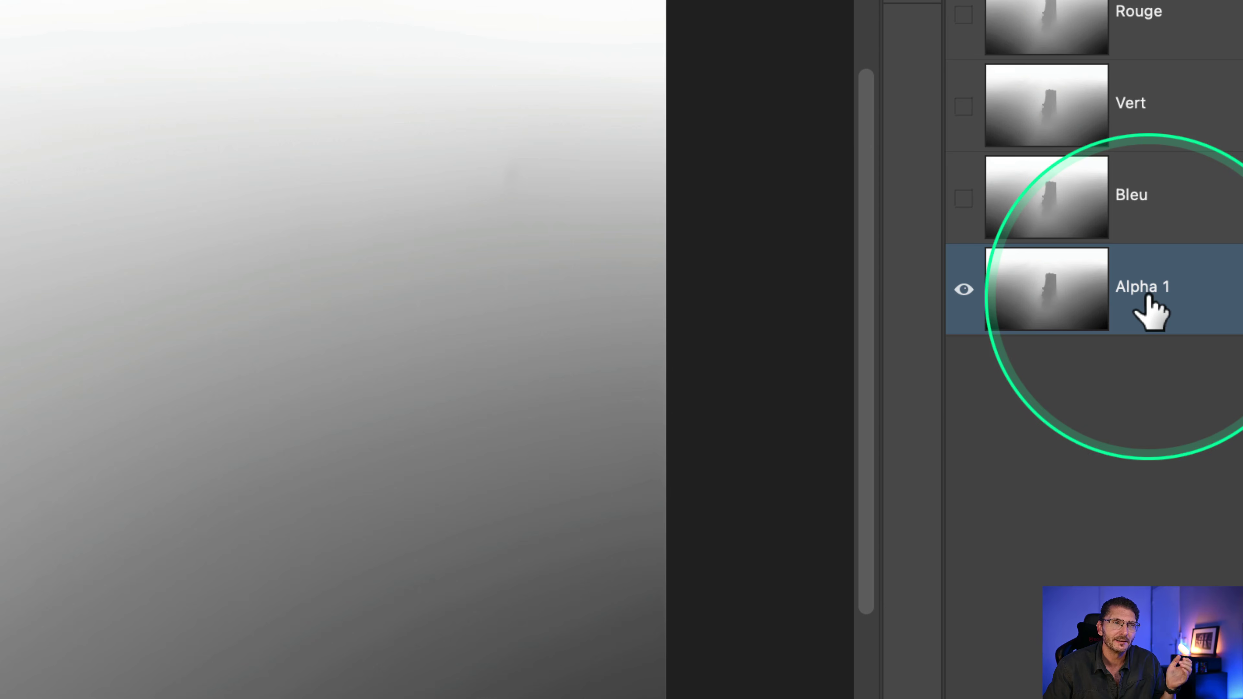
- Rename the alpha channel as Depth map
double_click(1147, 294)
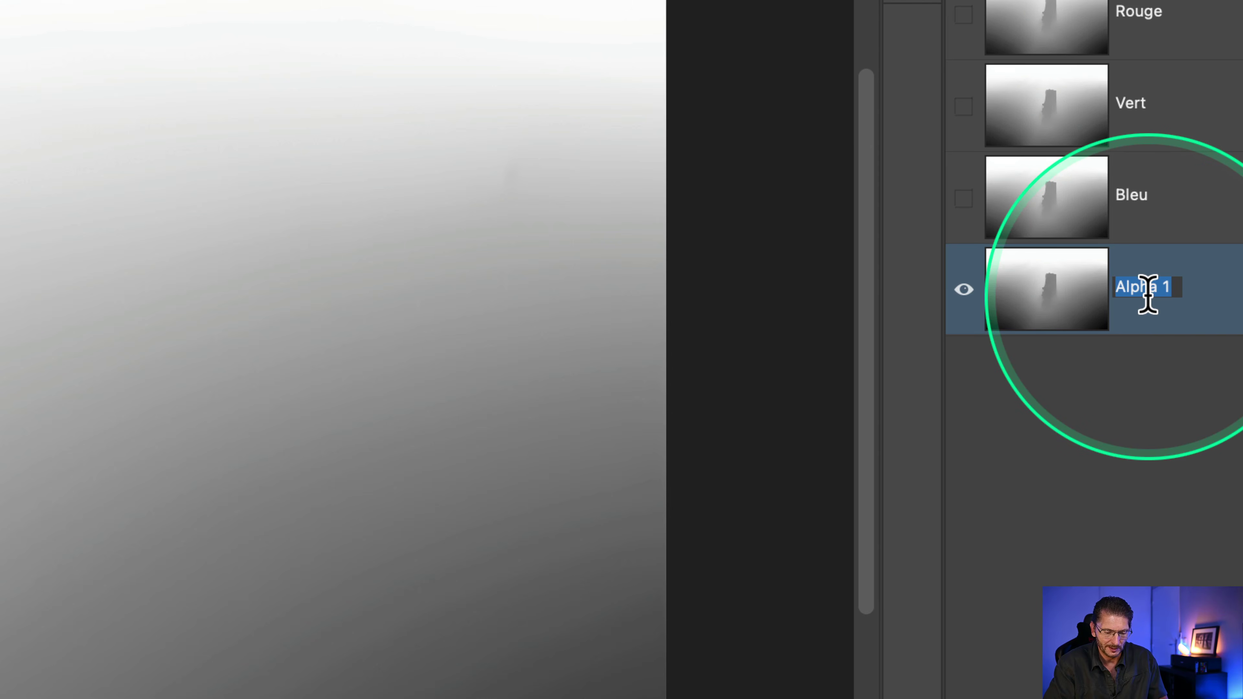
text(Depth map)
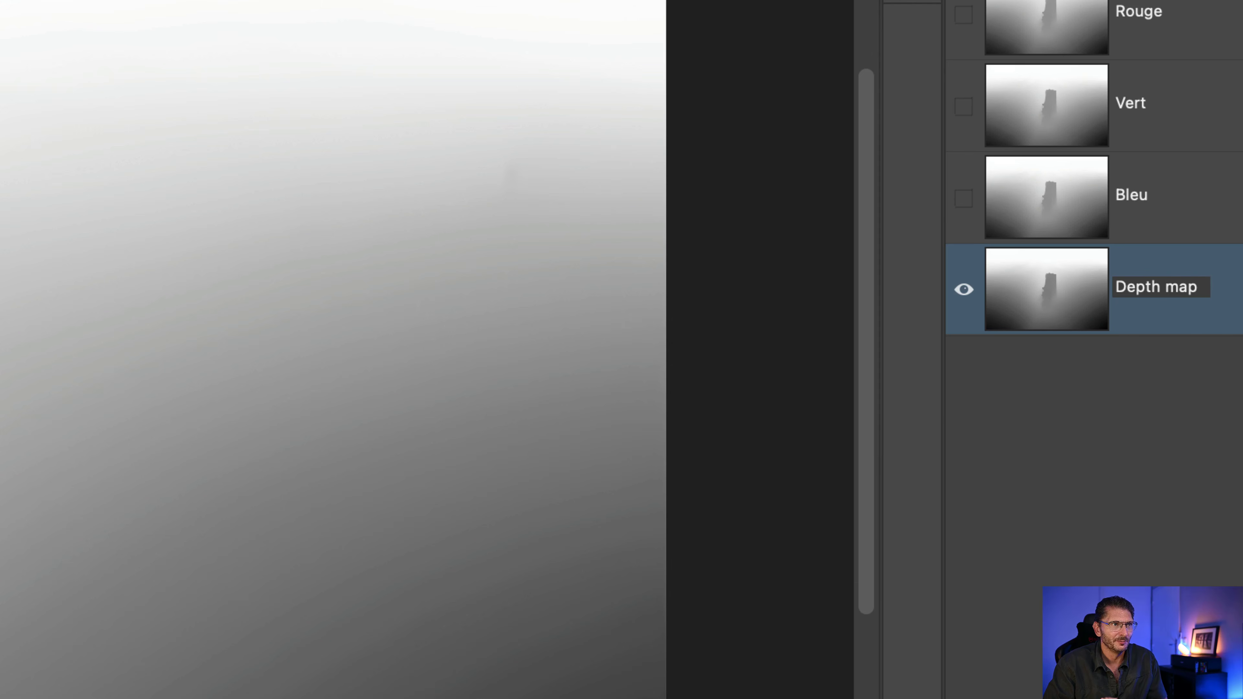
key(Return)
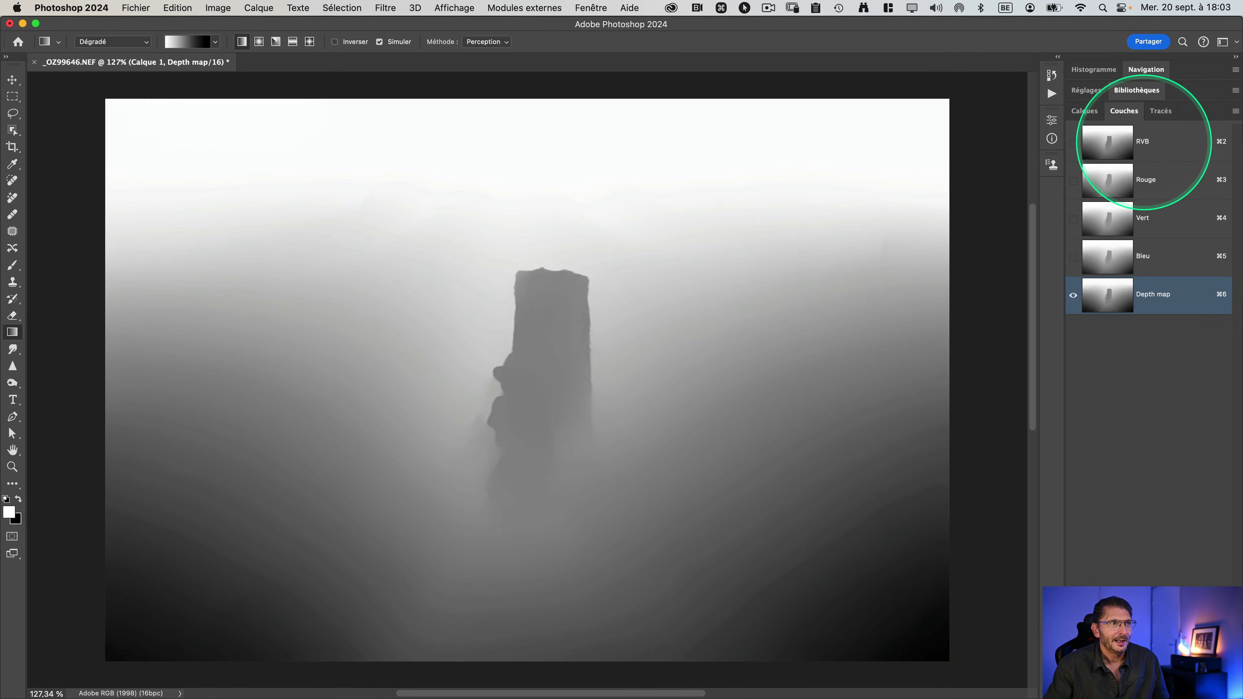
- Return to the composite RVB channel and delete the depth map layer Calque 1
click(1144, 143)
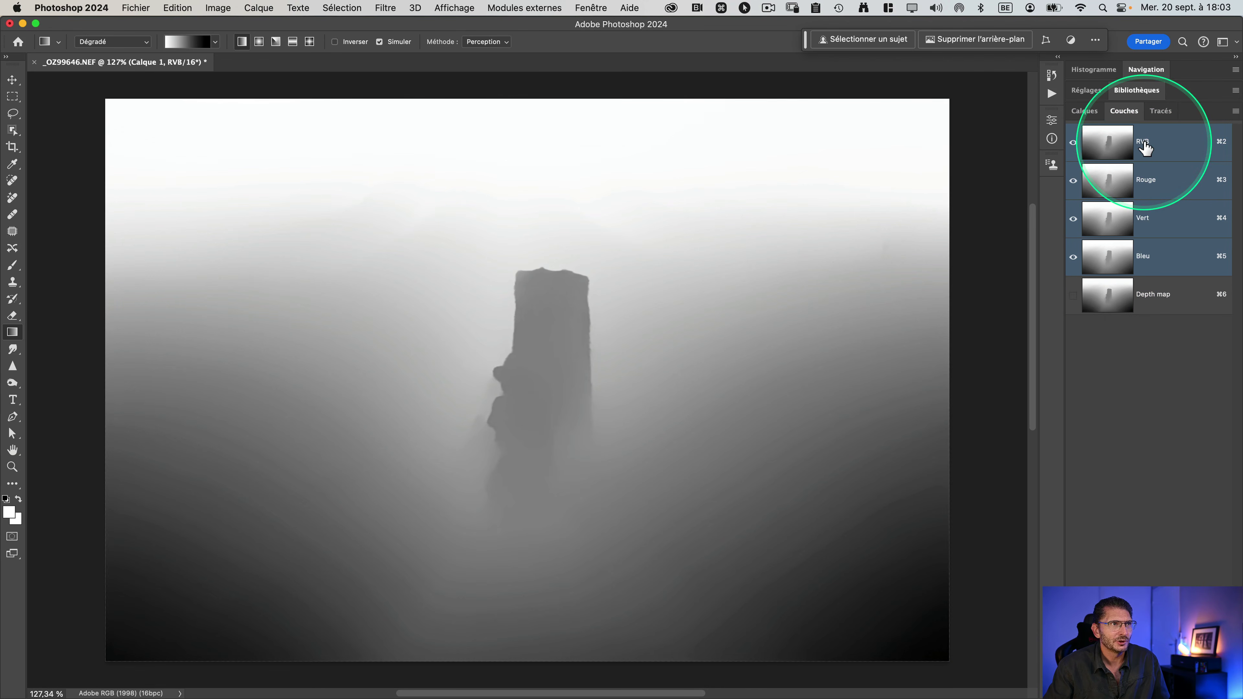
click(1084, 111)
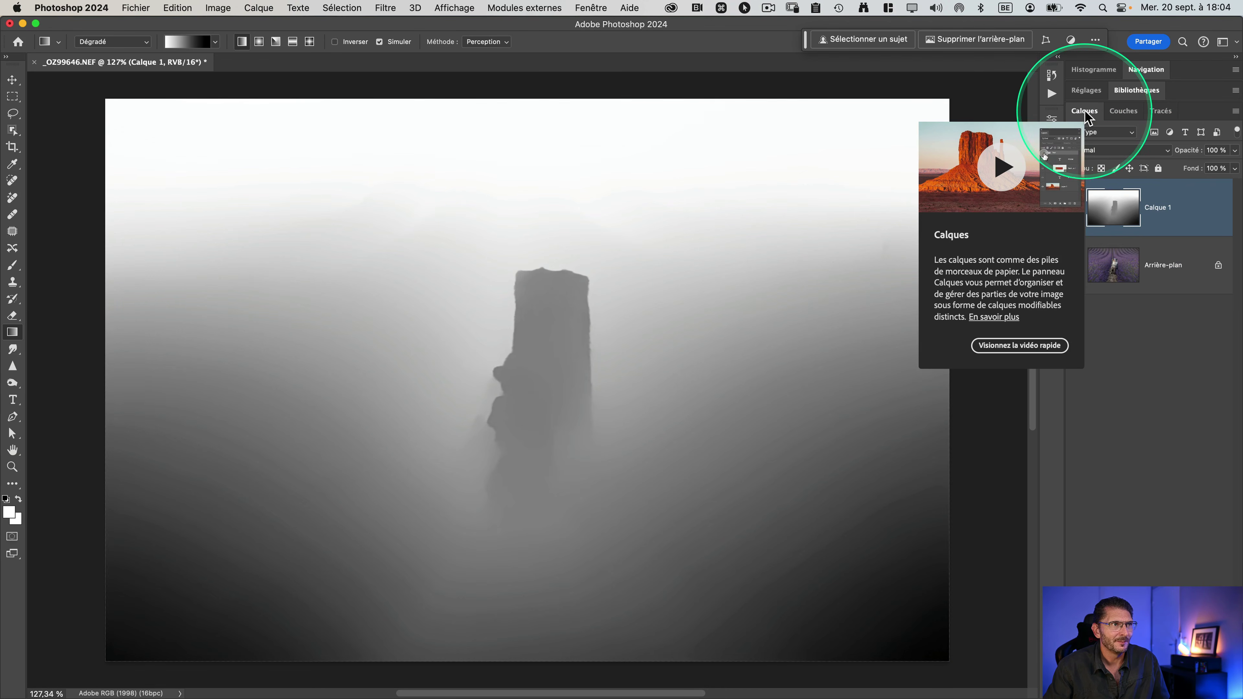
click(1140, 404)
click(1141, 404)
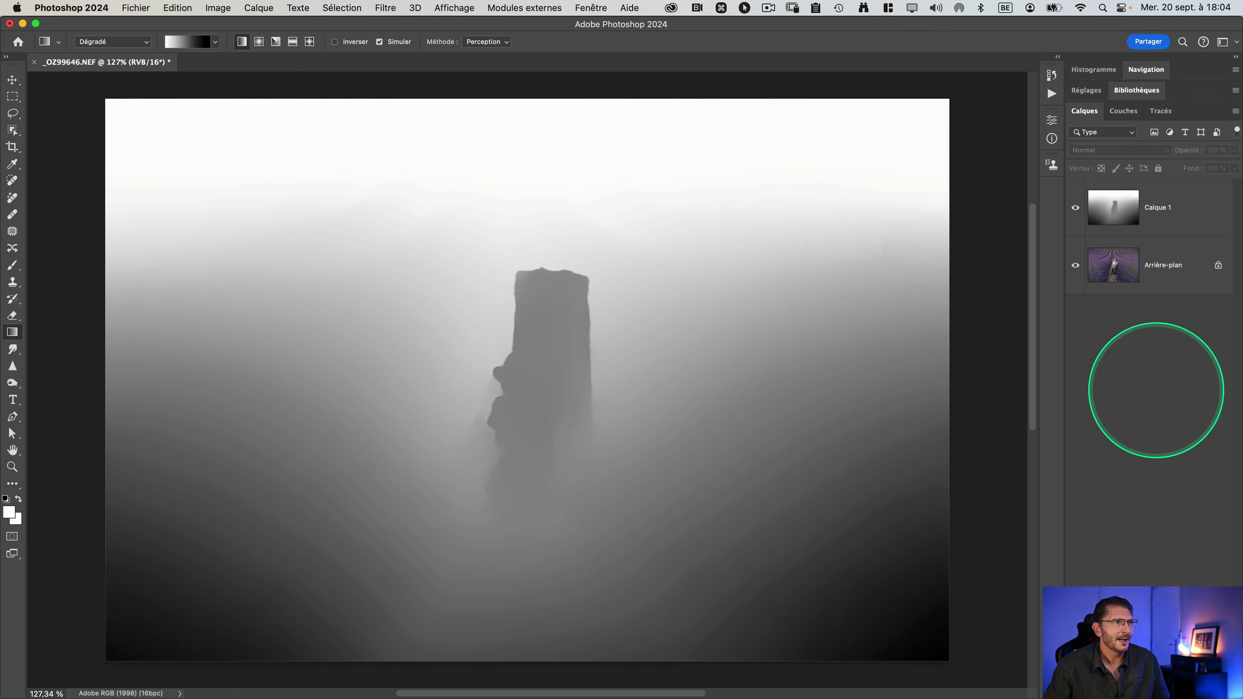
click(1161, 205)
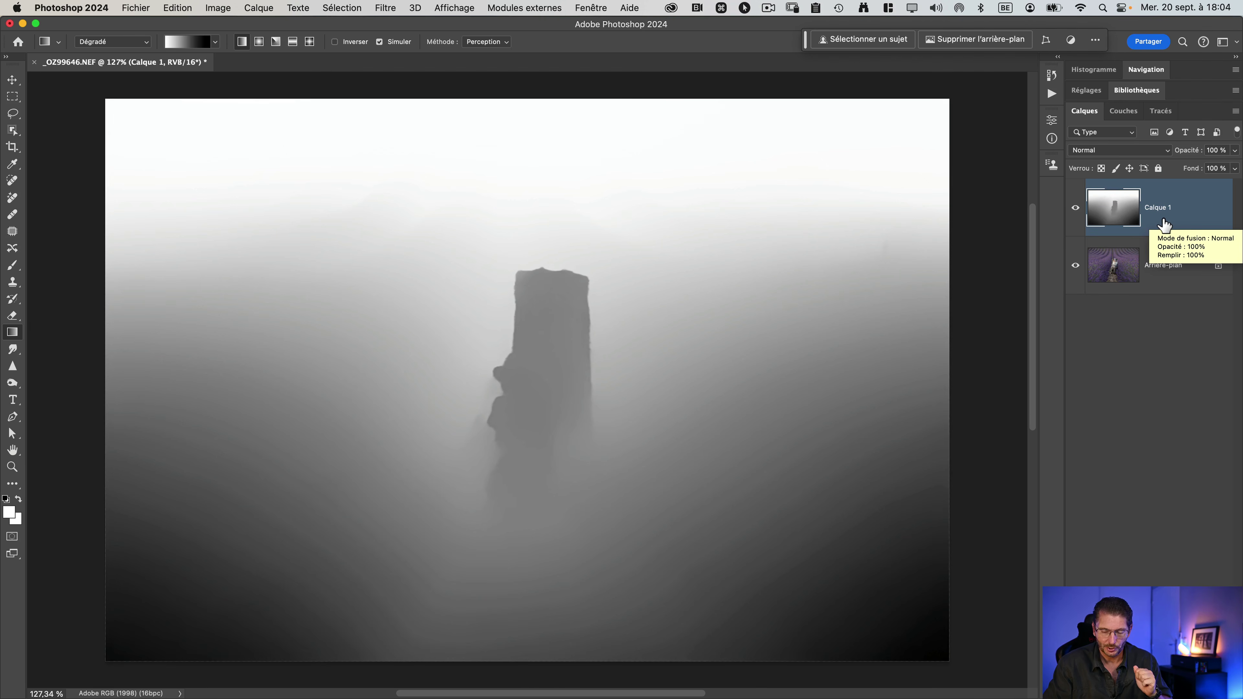
key(BackSpace)
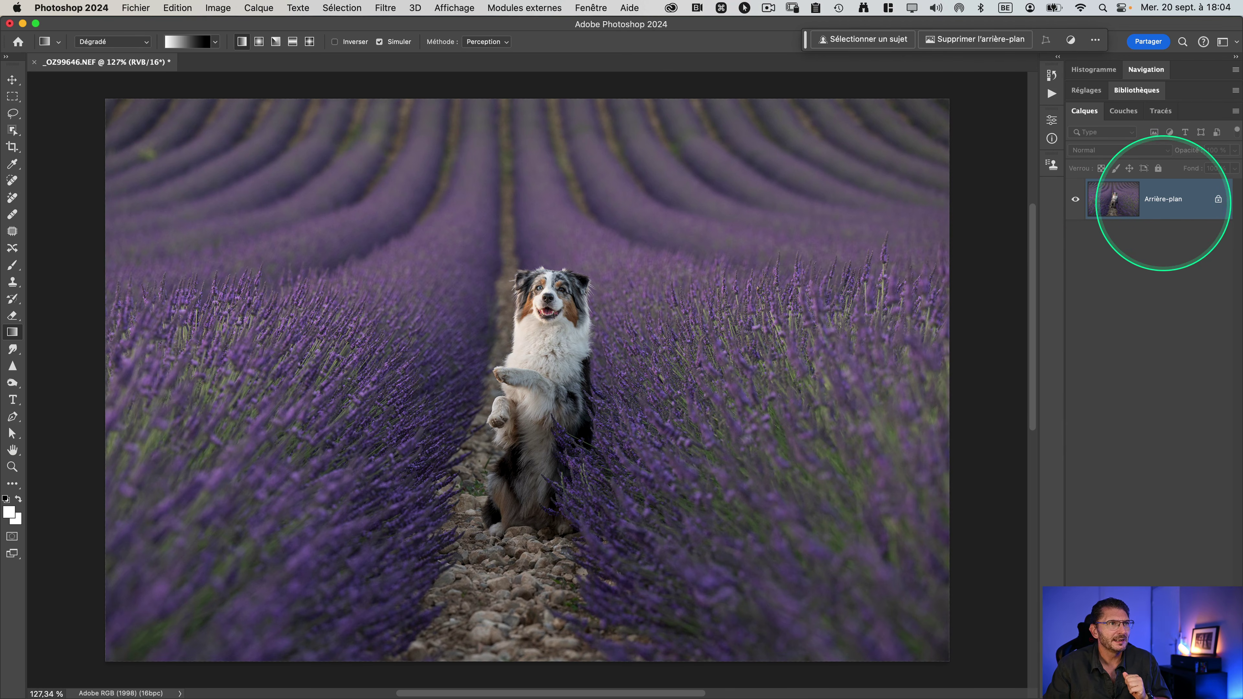
- Duplicate the Arrière-plan layer, keeping a single copy above the original
drag(1156, 203, 1203, 689)
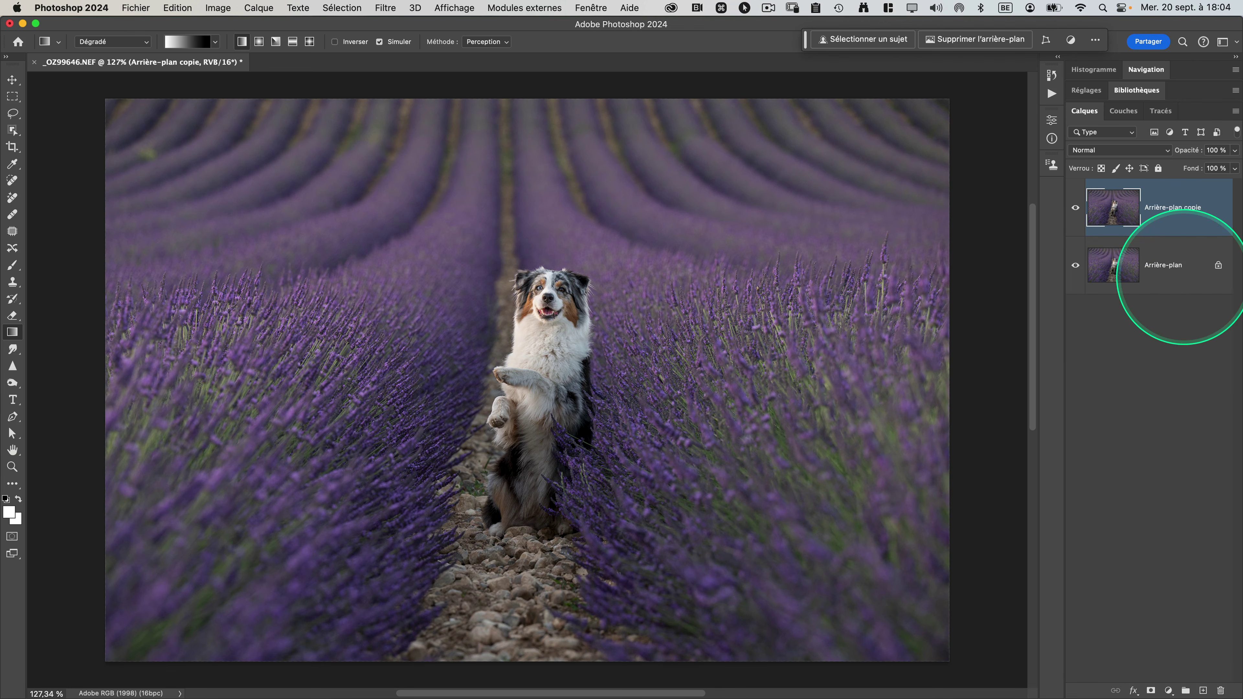
key(super+j)
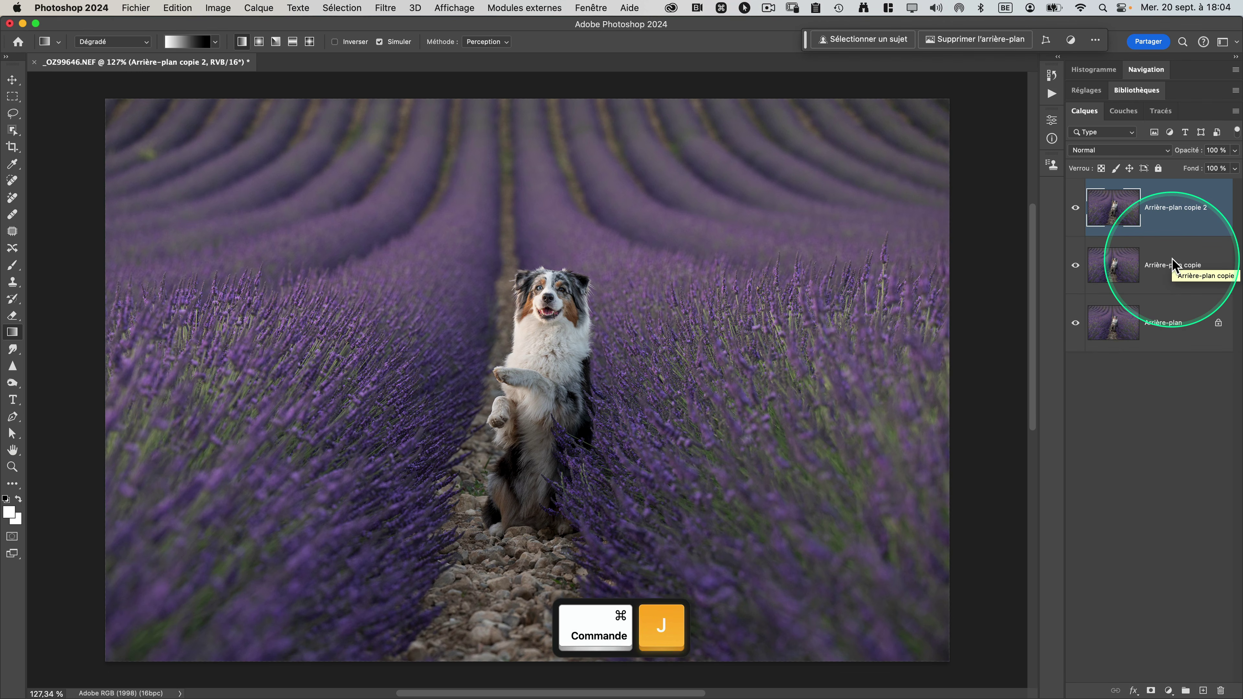
key(Delete)
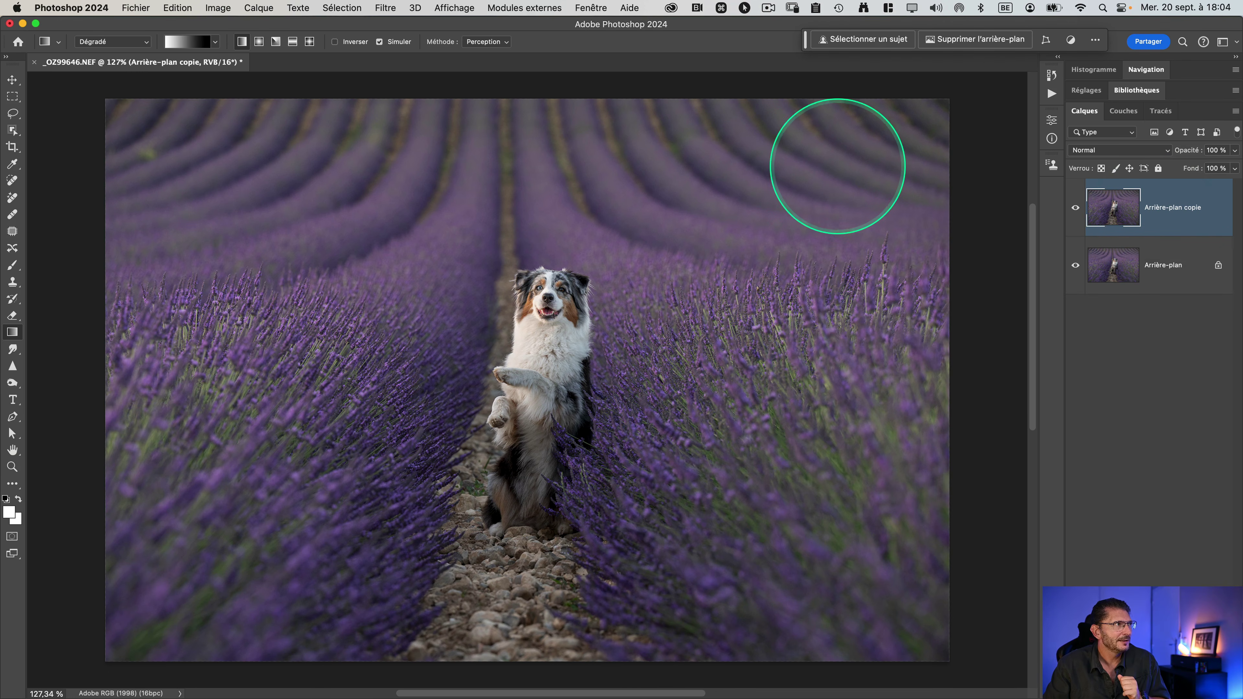
- Try the background copy as a smart object, check the available Flou filters, and rasterize the layer again
click(386, 7)
mouse_move(430, 221)
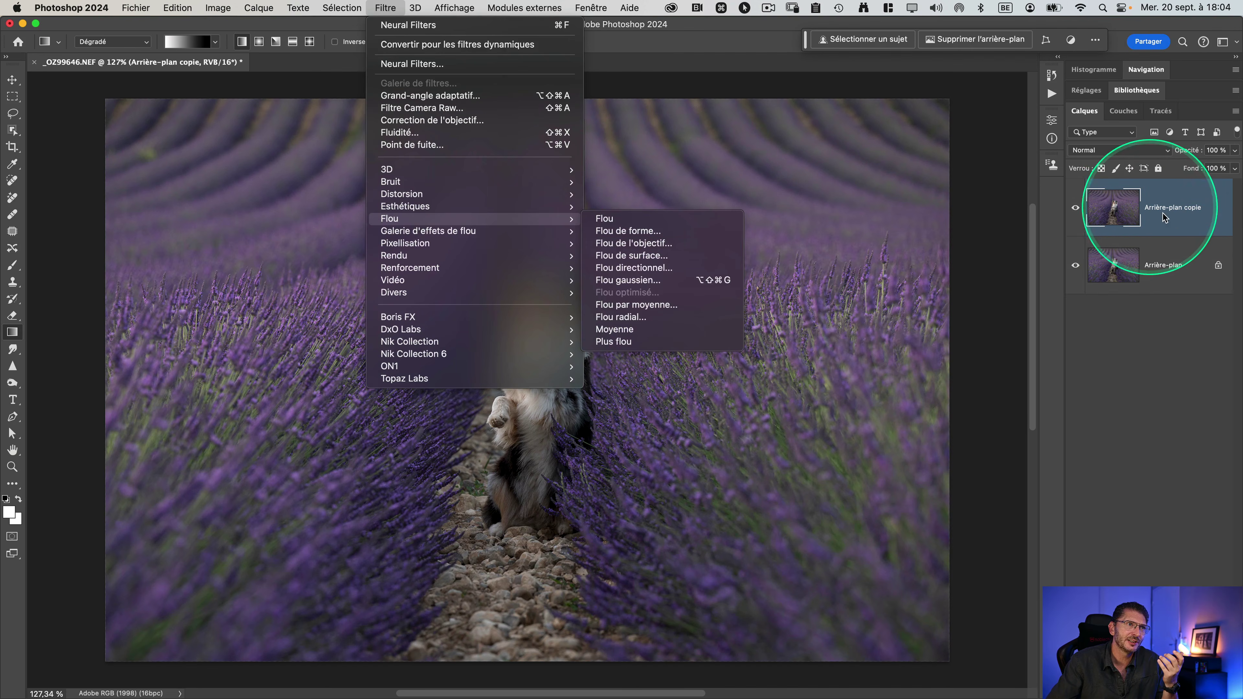
click(1168, 221)
right_click(1162, 229)
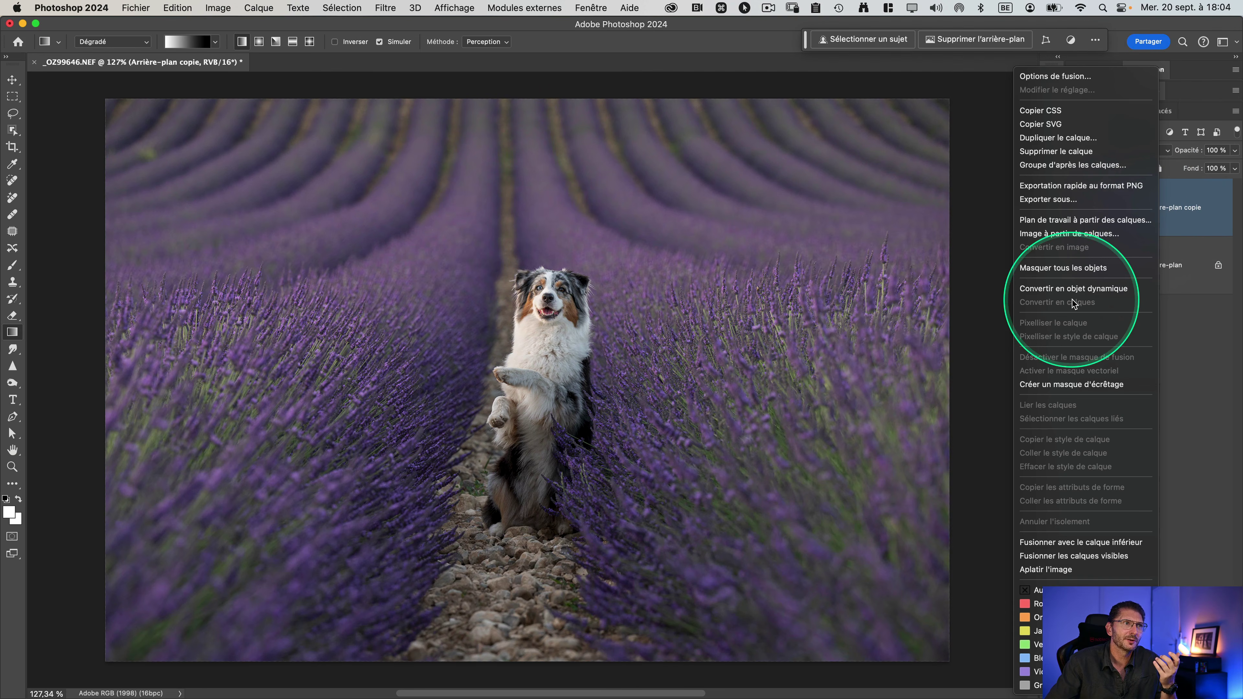
click(1063, 286)
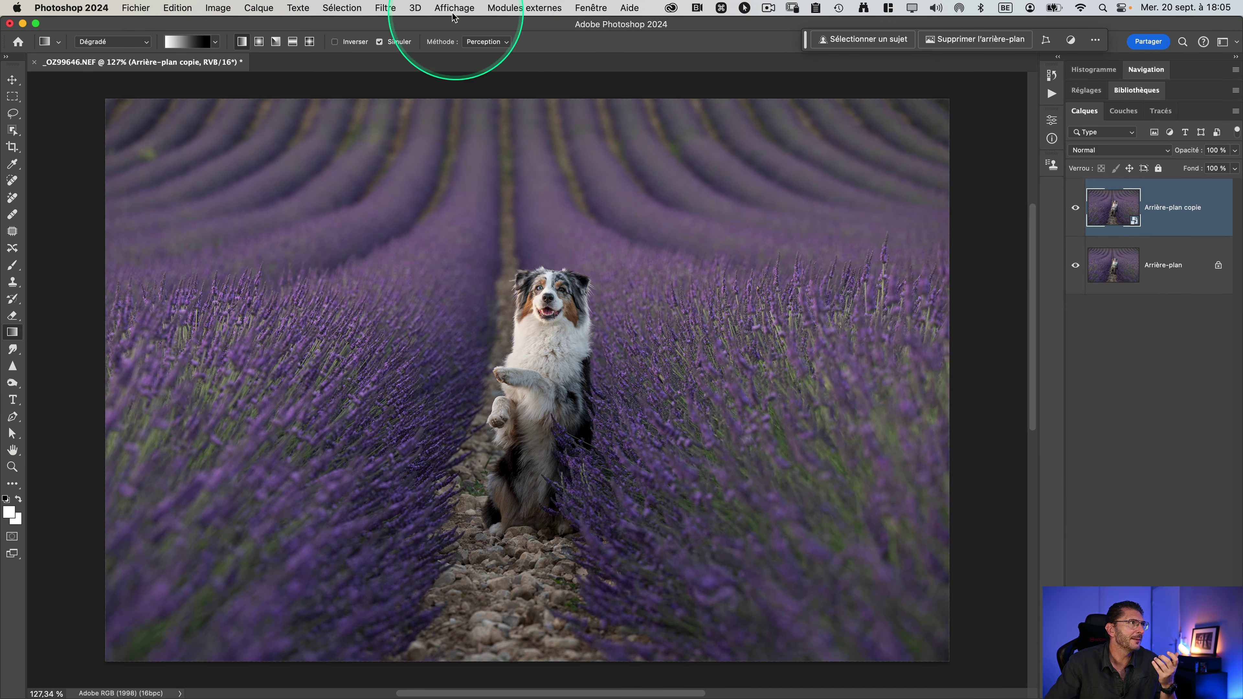
click(385, 8)
mouse_move(436, 218)
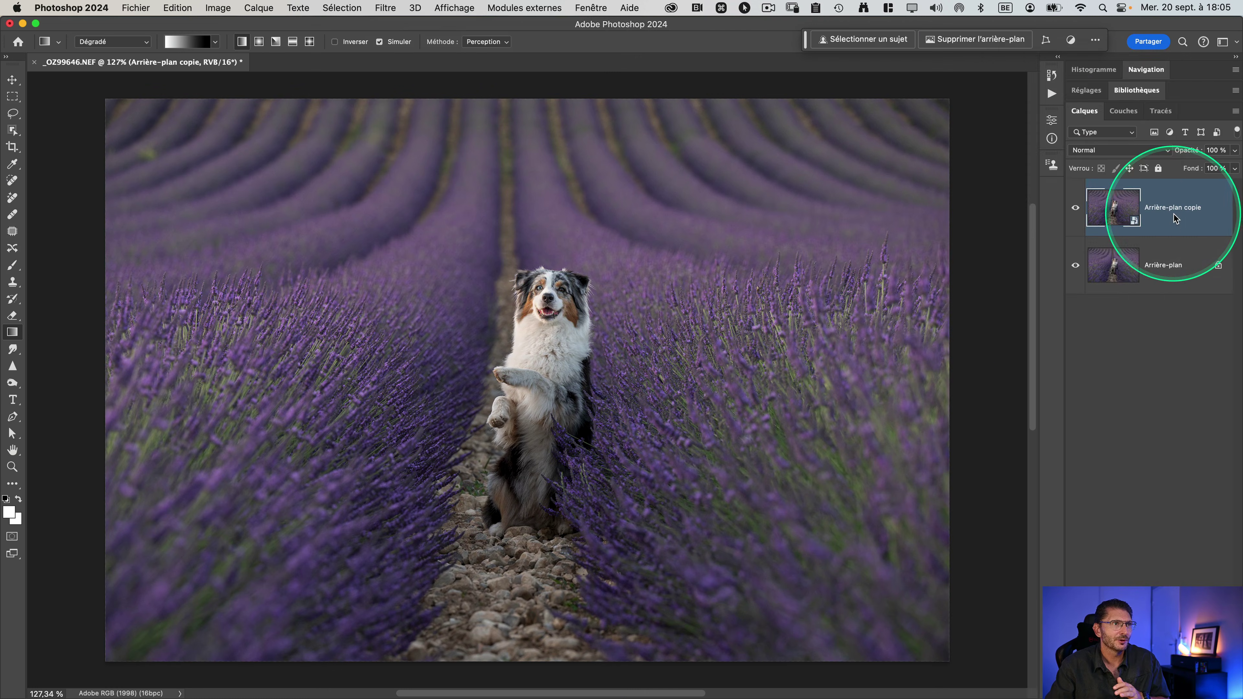
right_click(1176, 219)
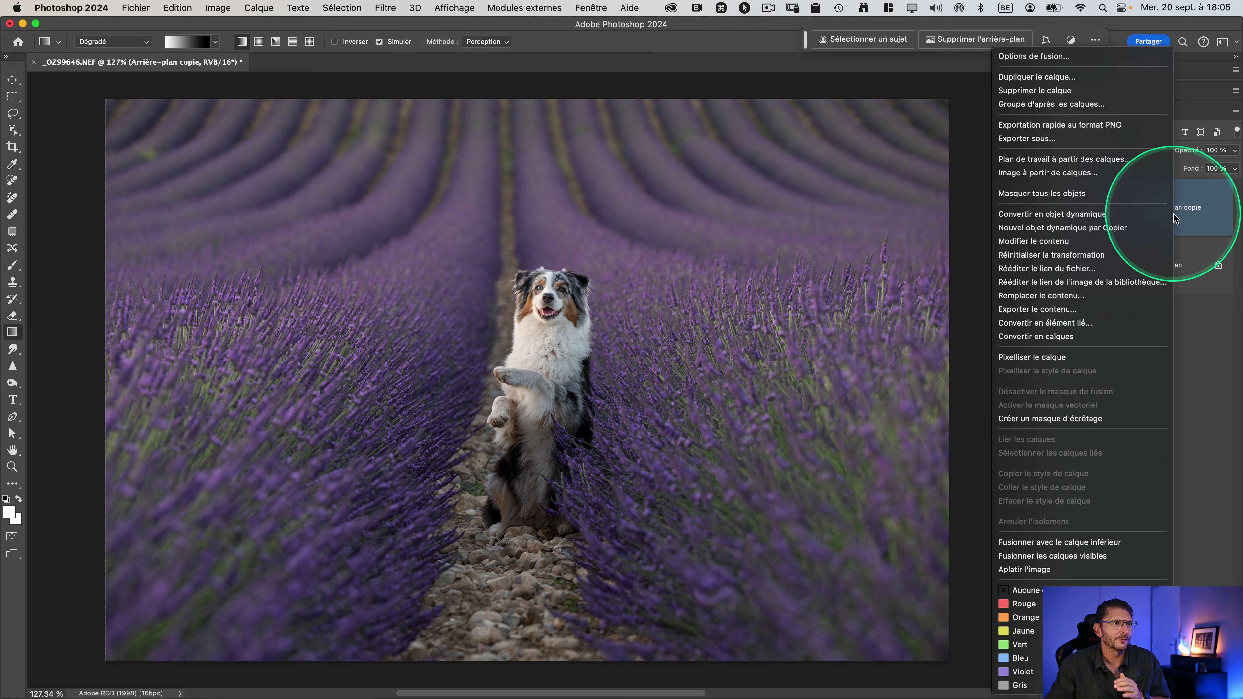
click(1073, 358)
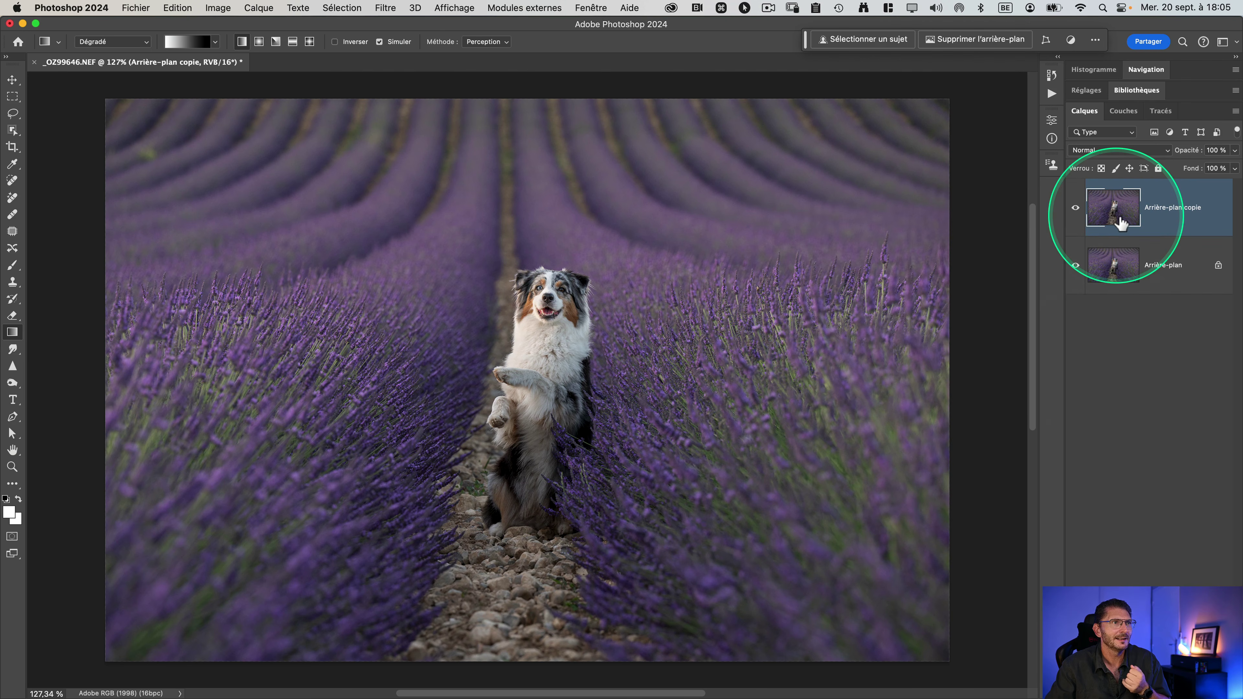
- Start the Flou de l'objectif (Lens Blur) filter on the background copy with Depth map as the depth source
click(387, 8)
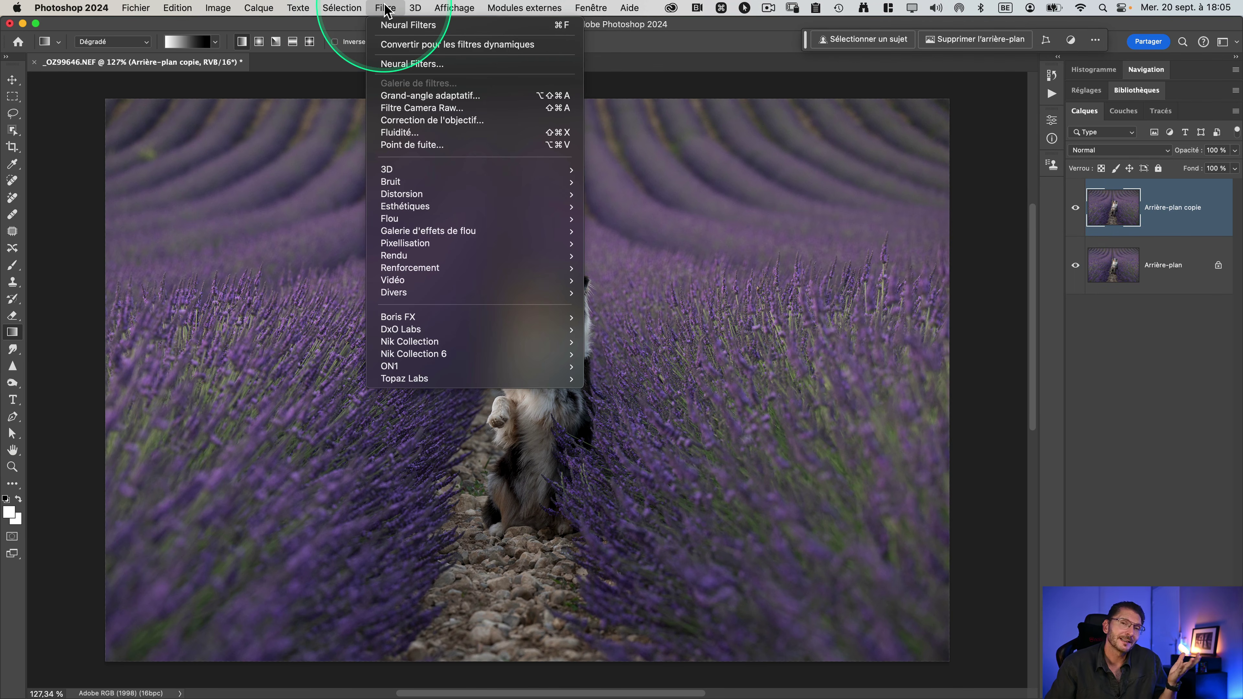
mouse_move(503, 222)
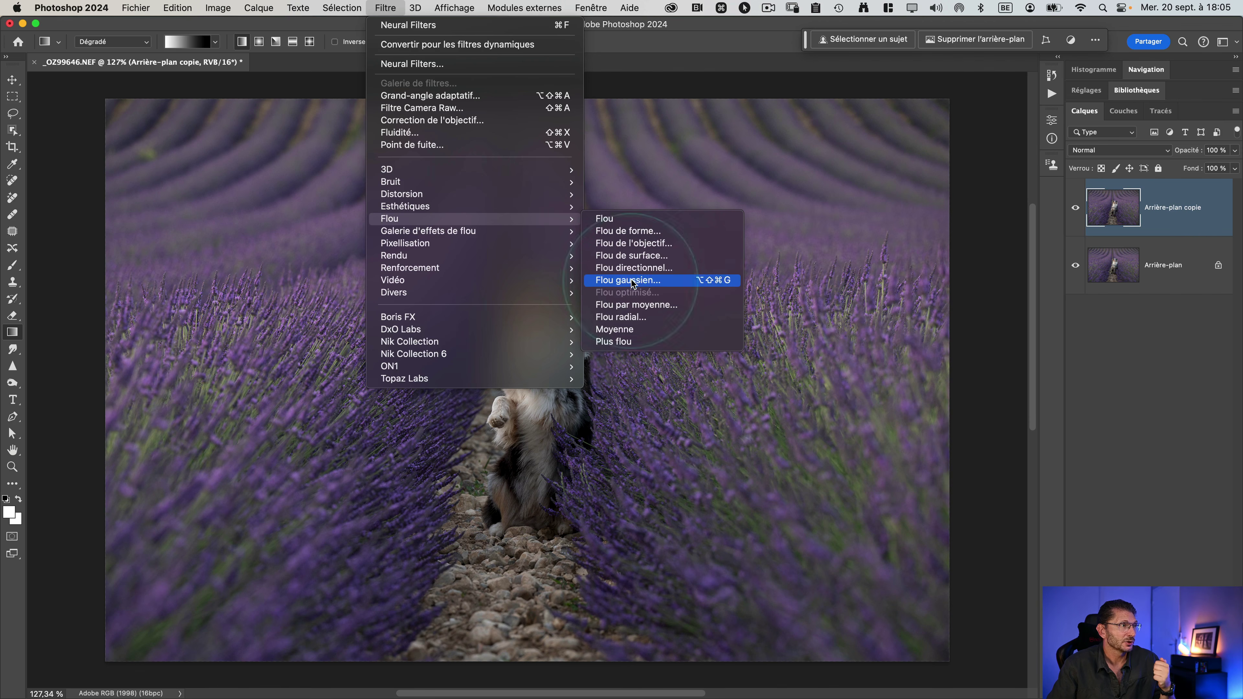
click(620, 247)
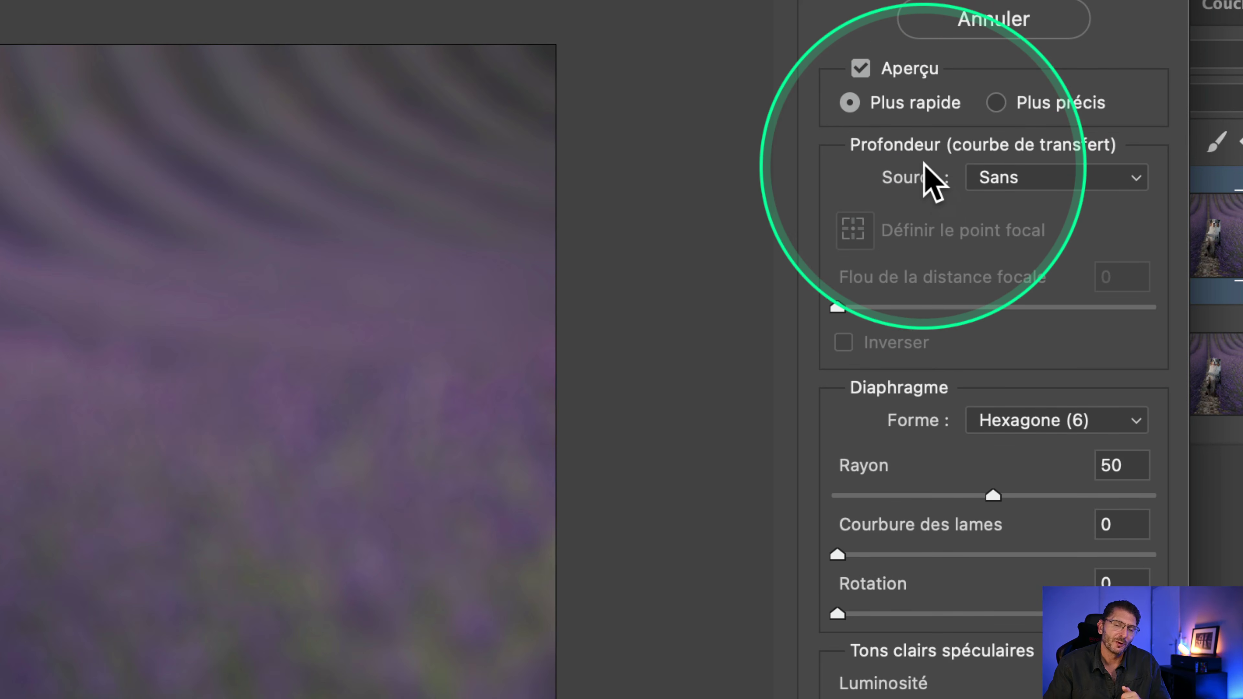
click(1035, 179)
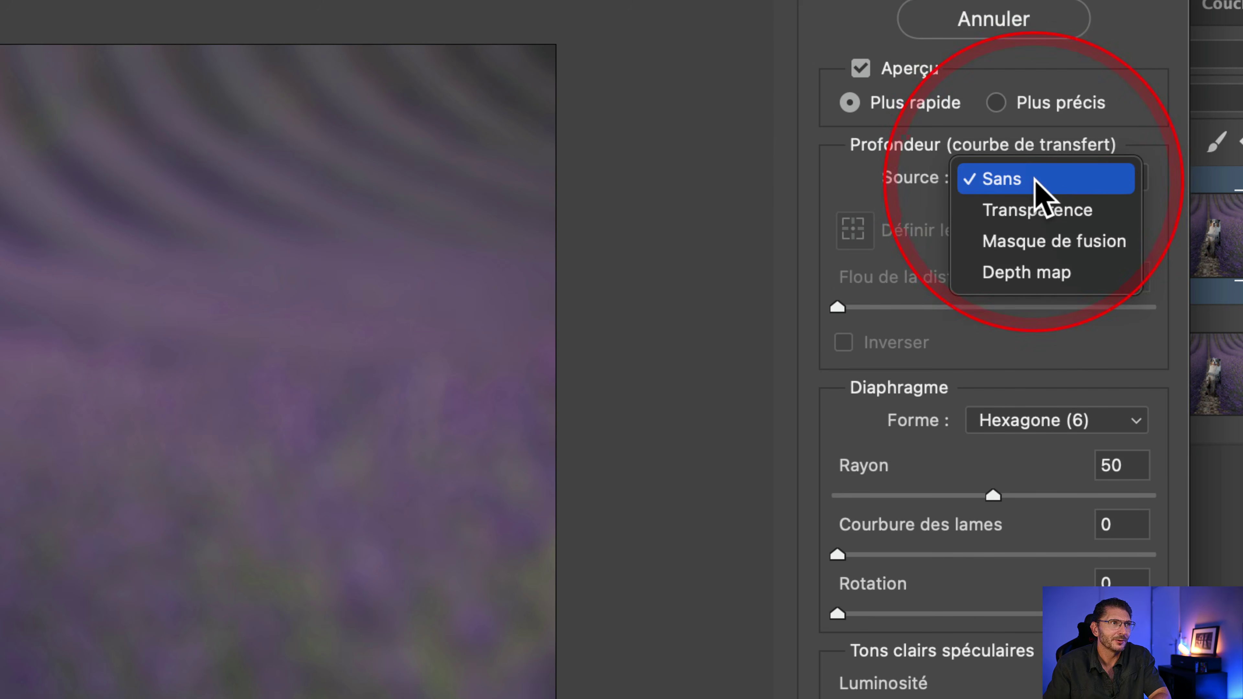
click(1024, 274)
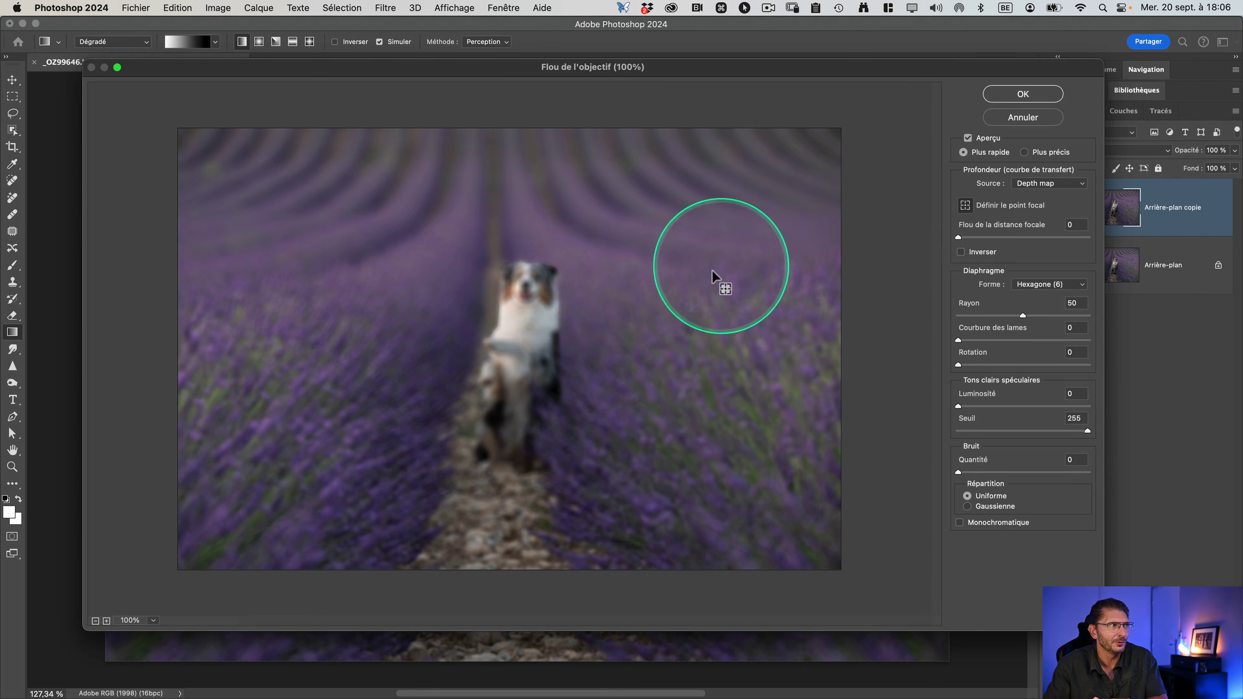
- Set the lens blur's focal point on the dog's face and compare the image with the preview off and on
click(518, 279)
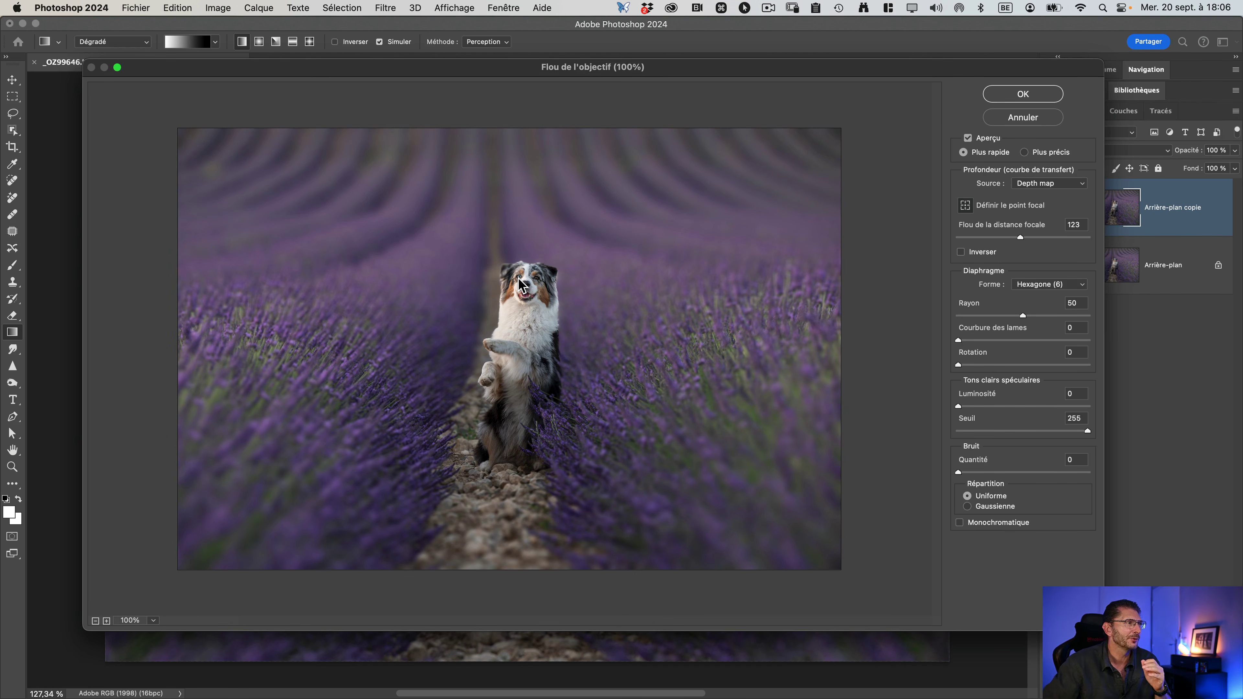
mouse_move(613, 276)
mouse_down()
mouse_move(631, 305)
mouse_move(680, 93)
mouse_move(710, 355)
mouse_move(705, 258)
mouse_move(749, 144)
mouse_move(1003, 243)
mouse_up()
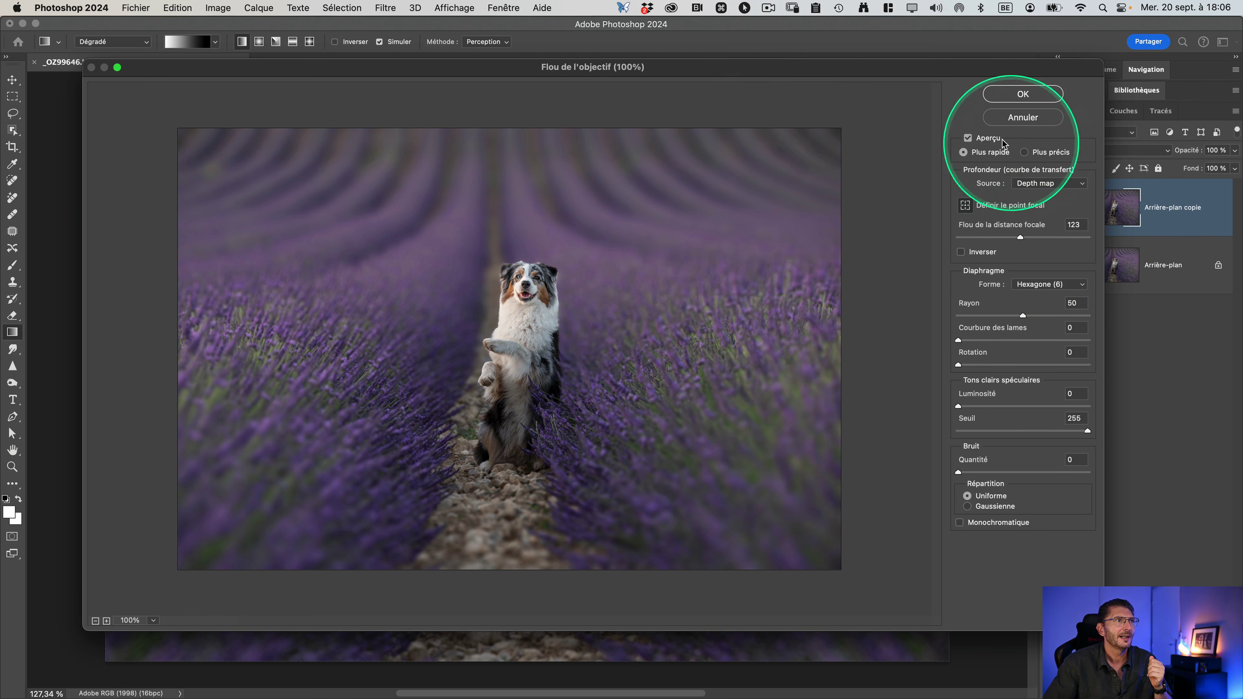
click(968, 139)
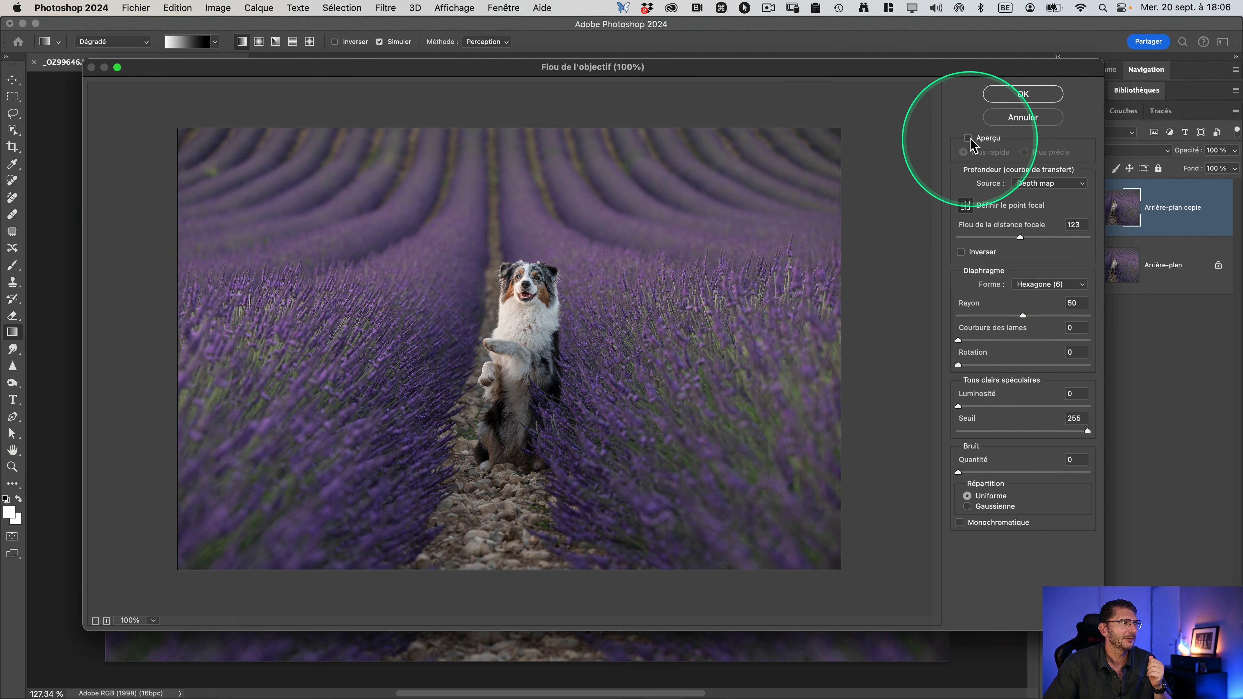
click(968, 138)
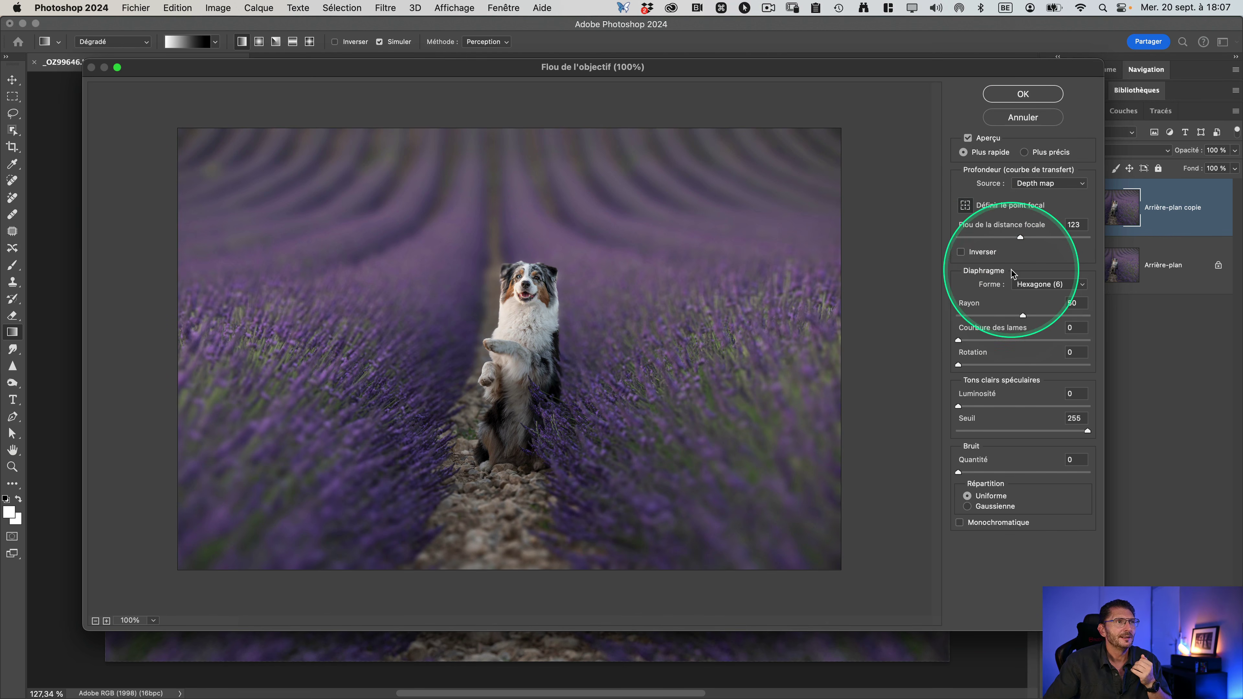
- Keep the diaphragm shape at Hexagone (6) and raise the lens blur's radius (Rayon) to 100
click(1038, 285)
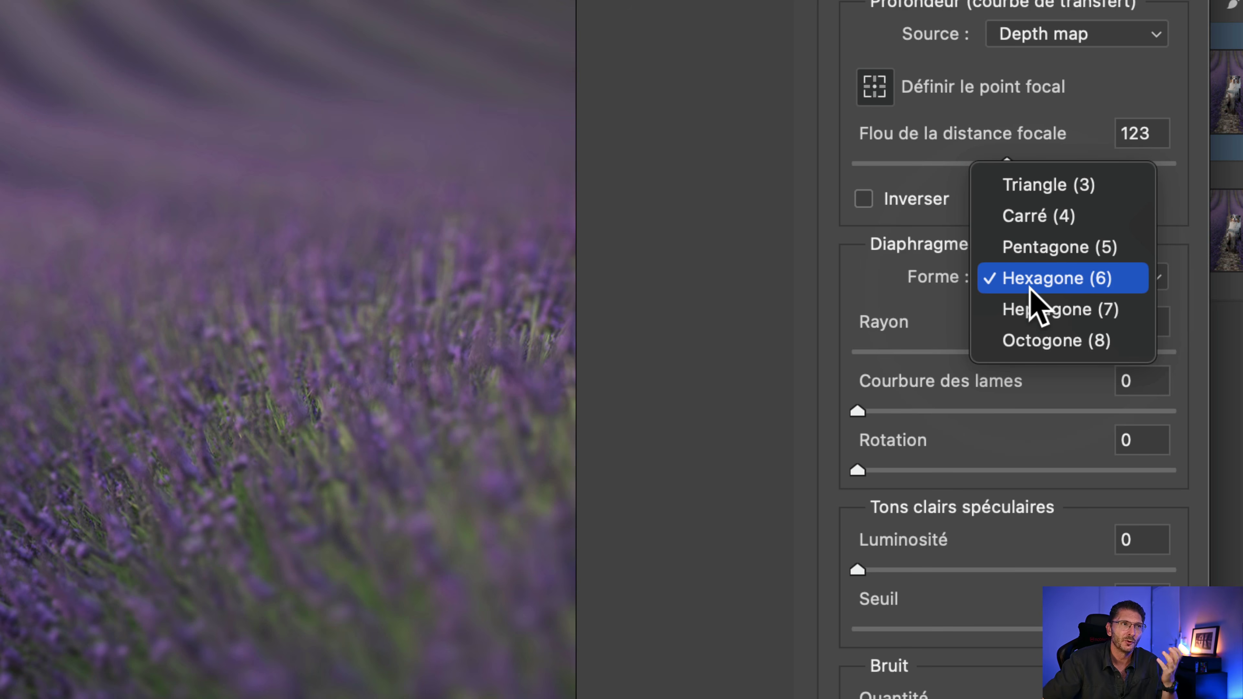
click(1029, 286)
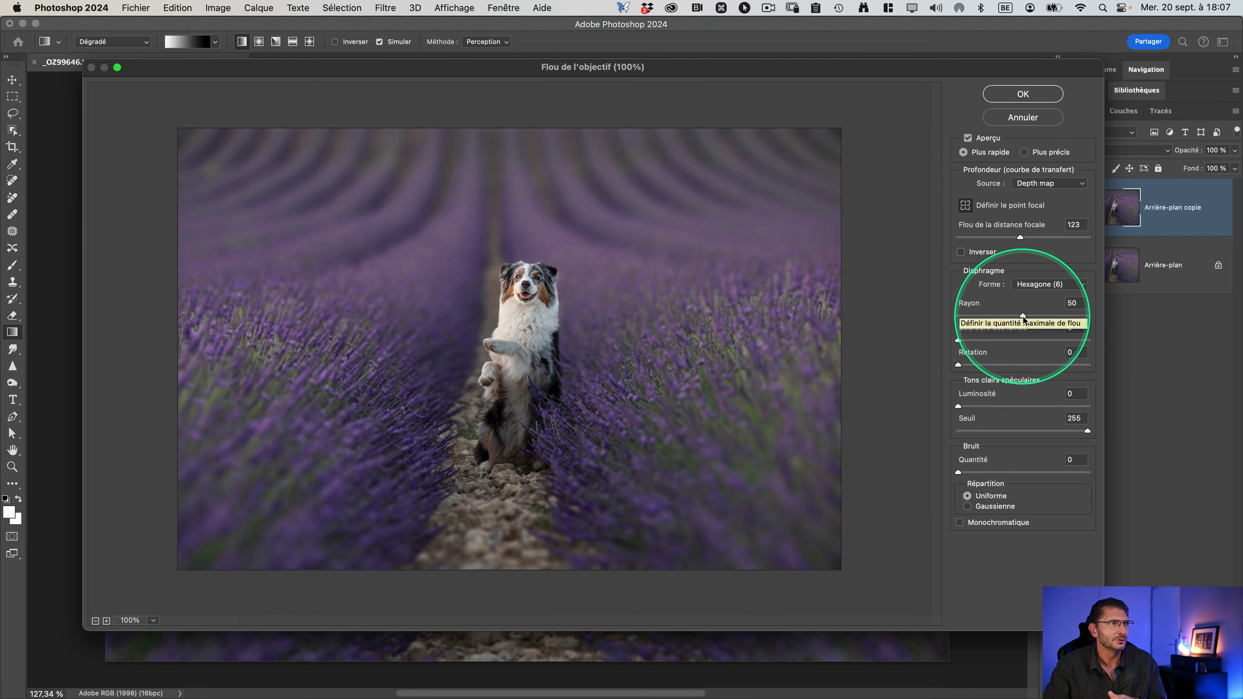
drag(1012, 350, 1088, 352)
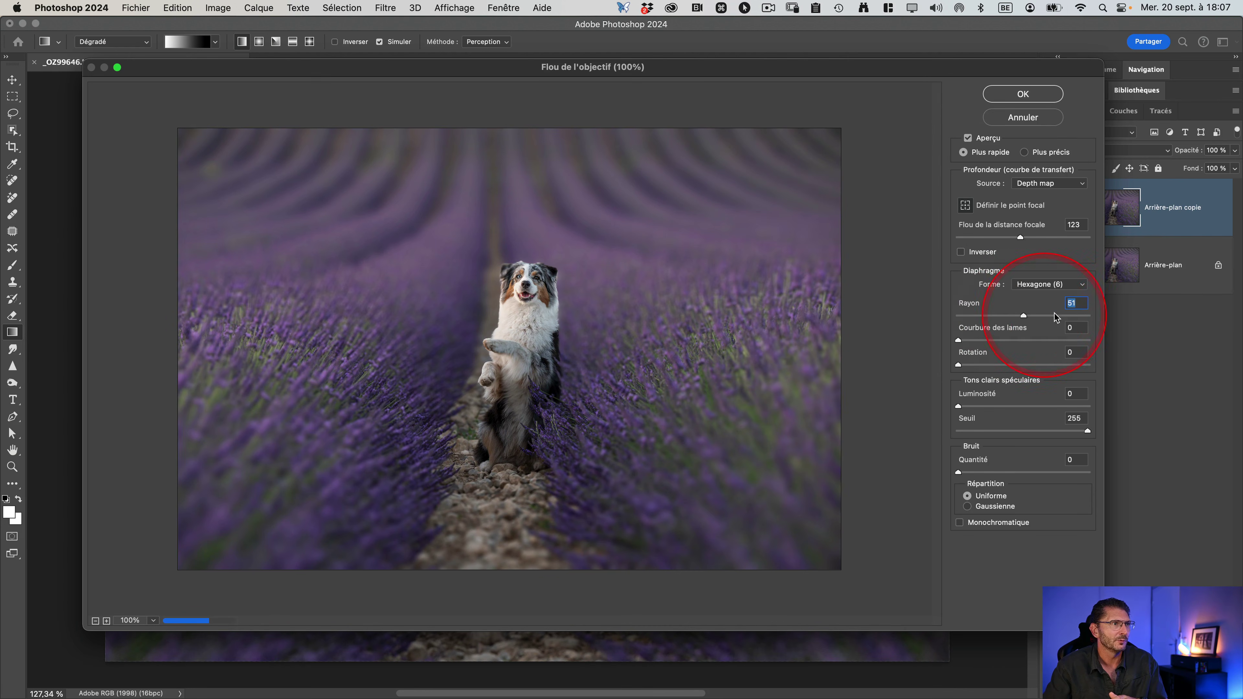
drag(1054, 313, 1096, 309)
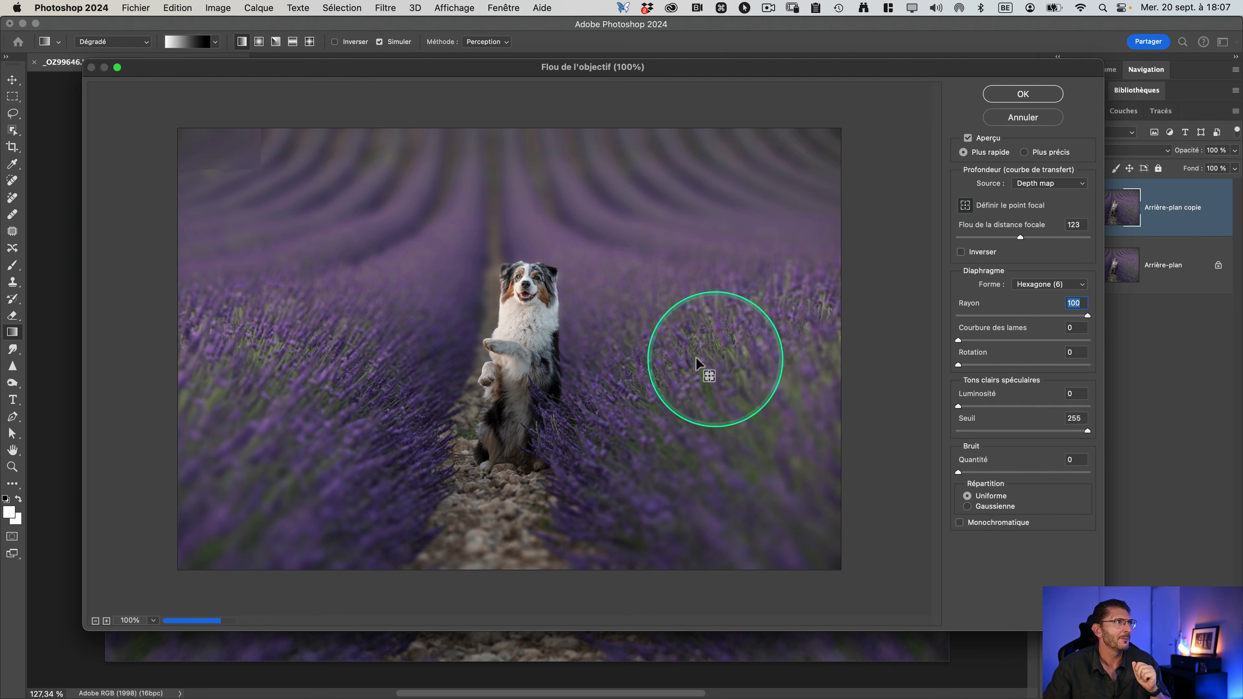
- Switch to Lightroom to view the original _OZ99646.NEF photo and return to the Lens Blur settings in Photoshop
key(super+Tab)
key(super+Tab)
key(super+Tab)
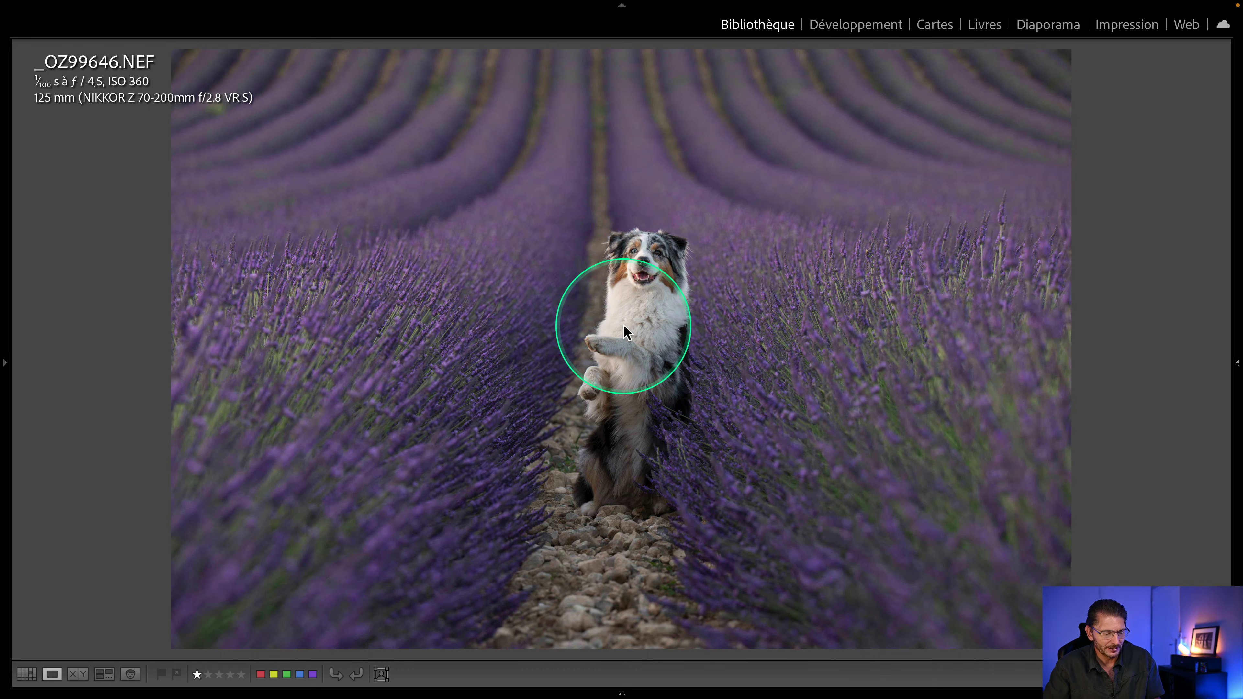
key(super+Tab)
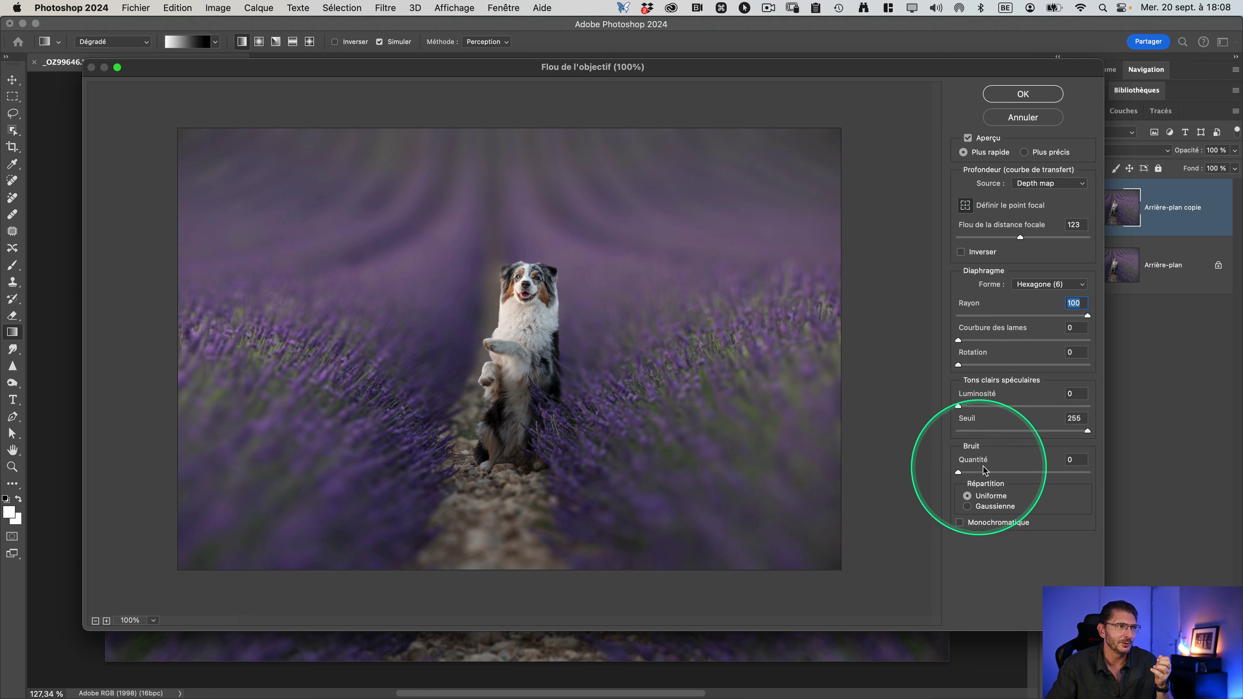
- Add noise to the lens blur with a Quantité of 2, Gaussienne distribution and Monochromatique enabled
click(1073, 458)
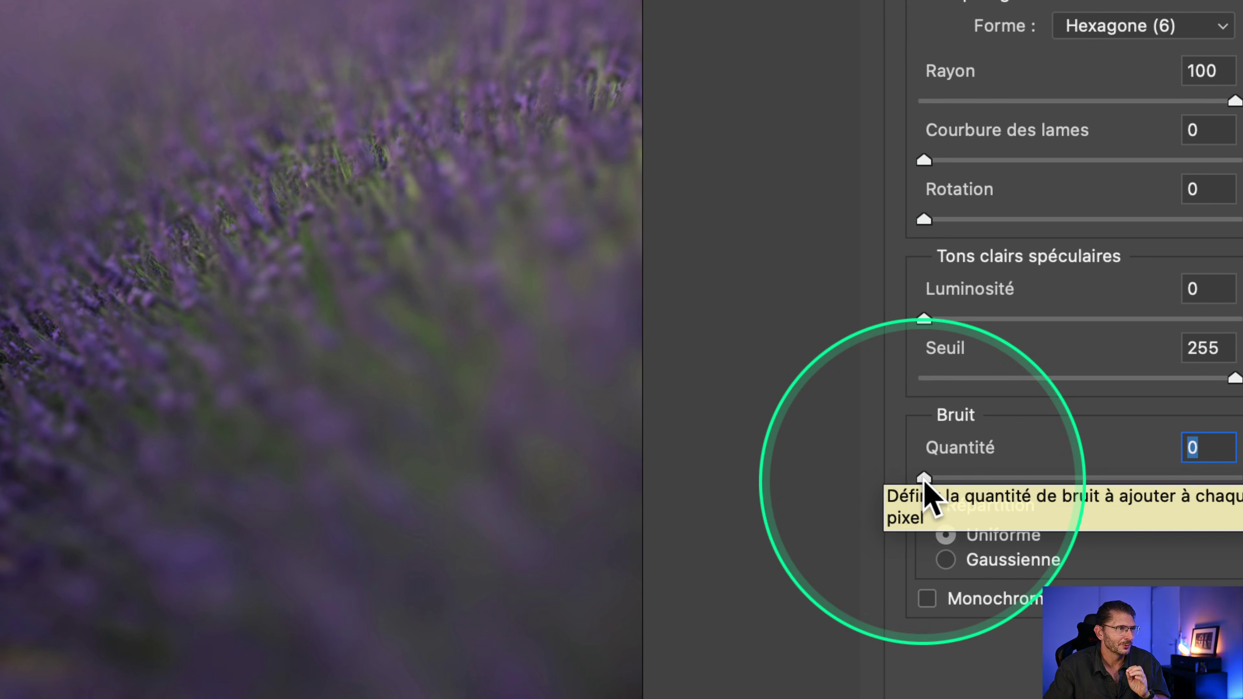
drag(923, 478, 927, 478)
click(949, 561)
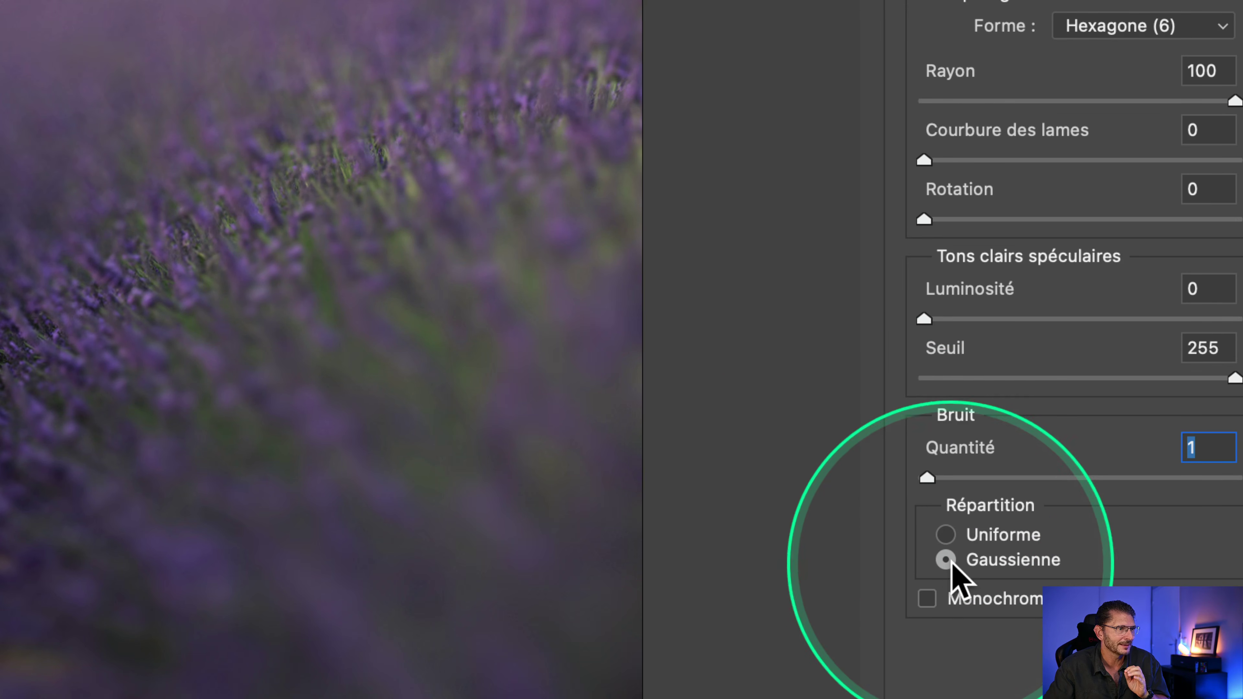
click(927, 600)
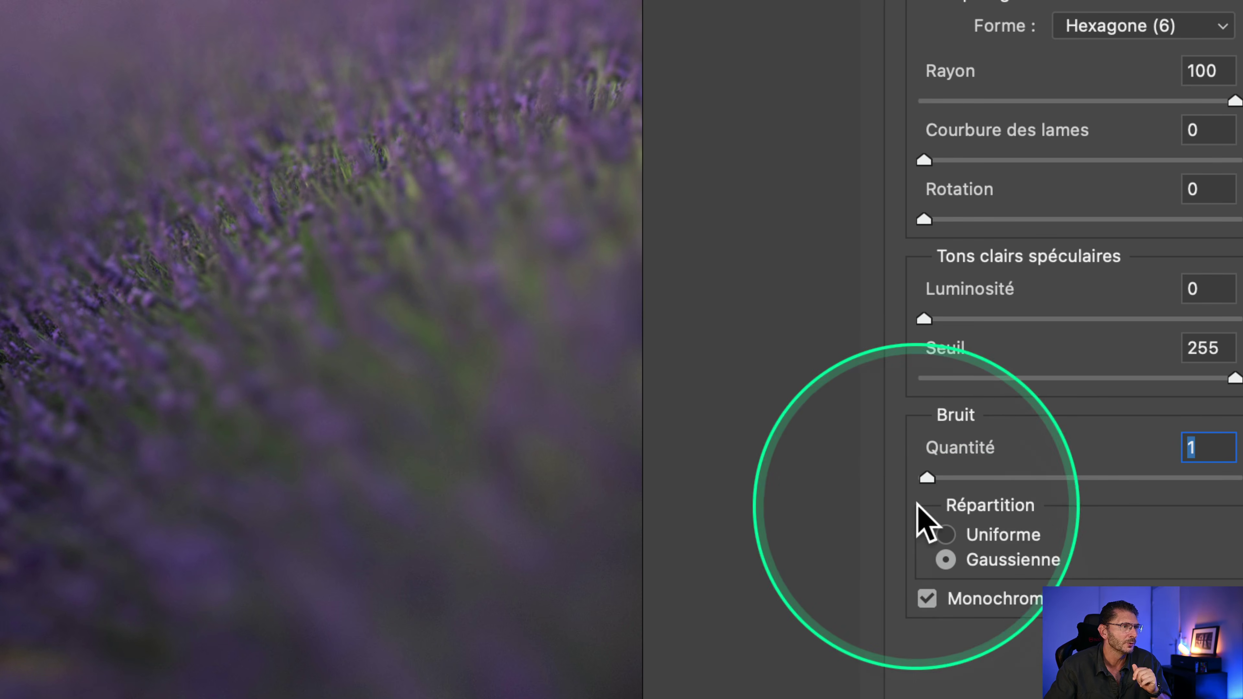
mouse_move(926, 478)
mouse_down()
mouse_move(945, 479)
mouse_move(934, 481)
mouse_up()
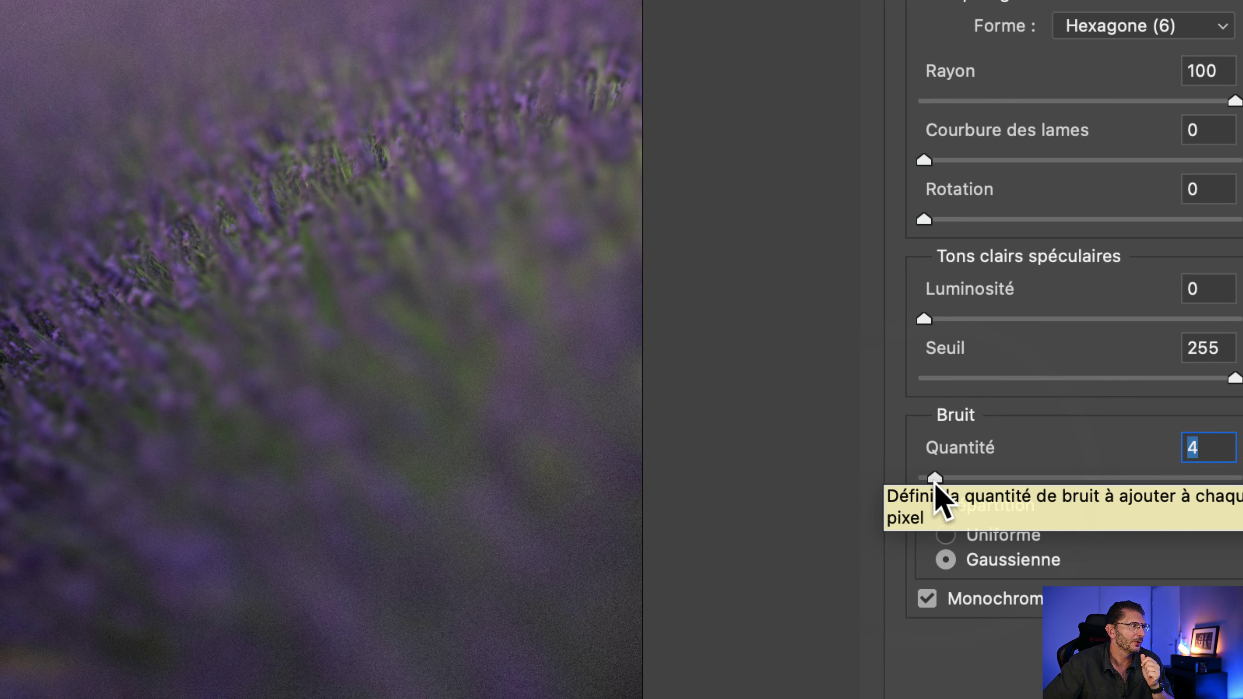
drag(935, 481, 924, 479)
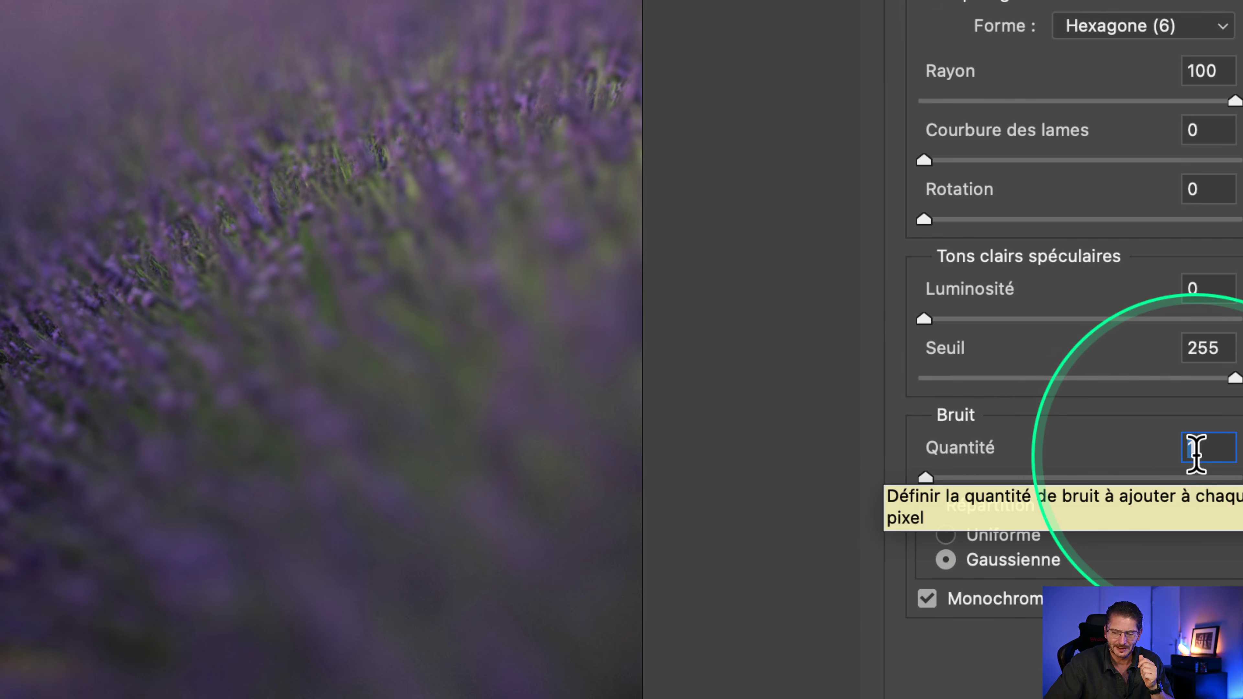
key(Up)
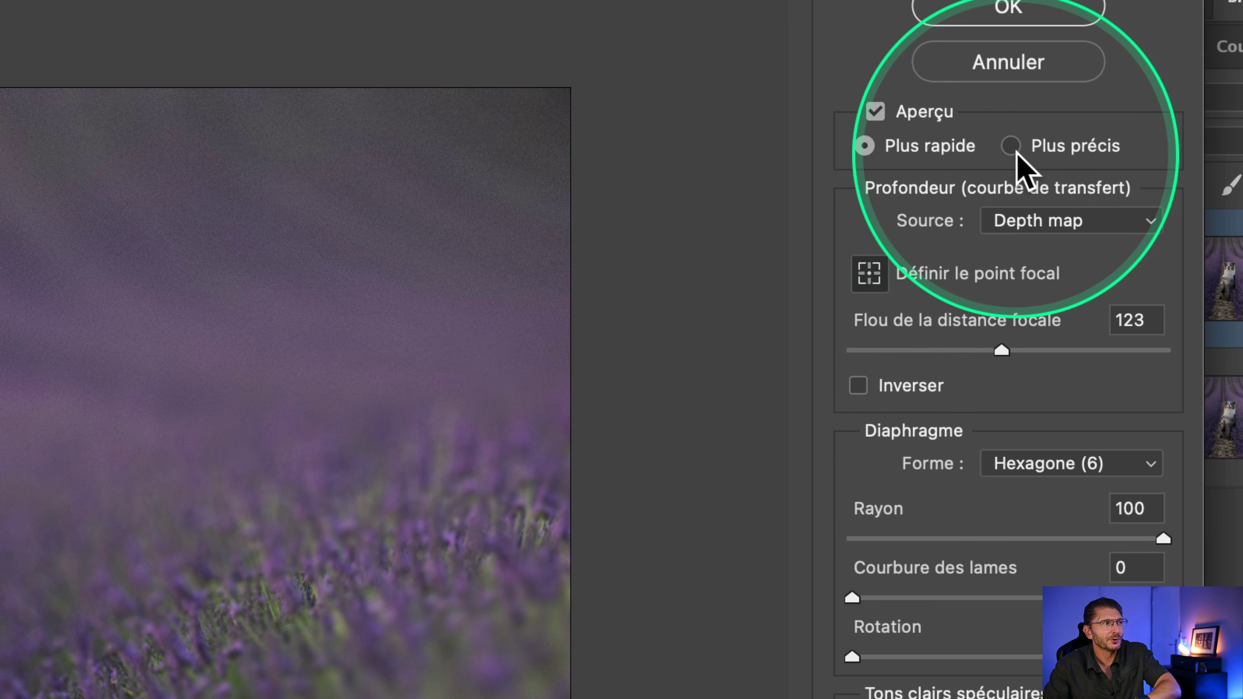
- Set the preview to Plus précis, apply the lens blur and compare the blurred copy with the original layer
click(1011, 146)
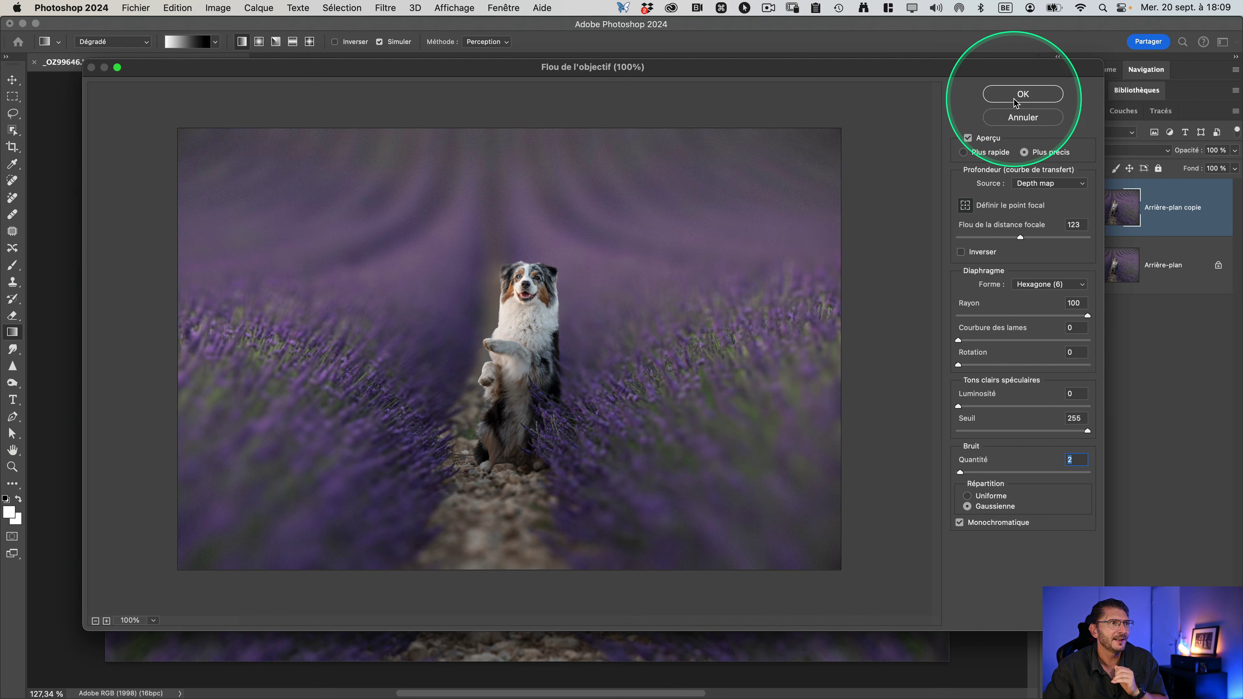
click(1014, 101)
click(1072, 211)
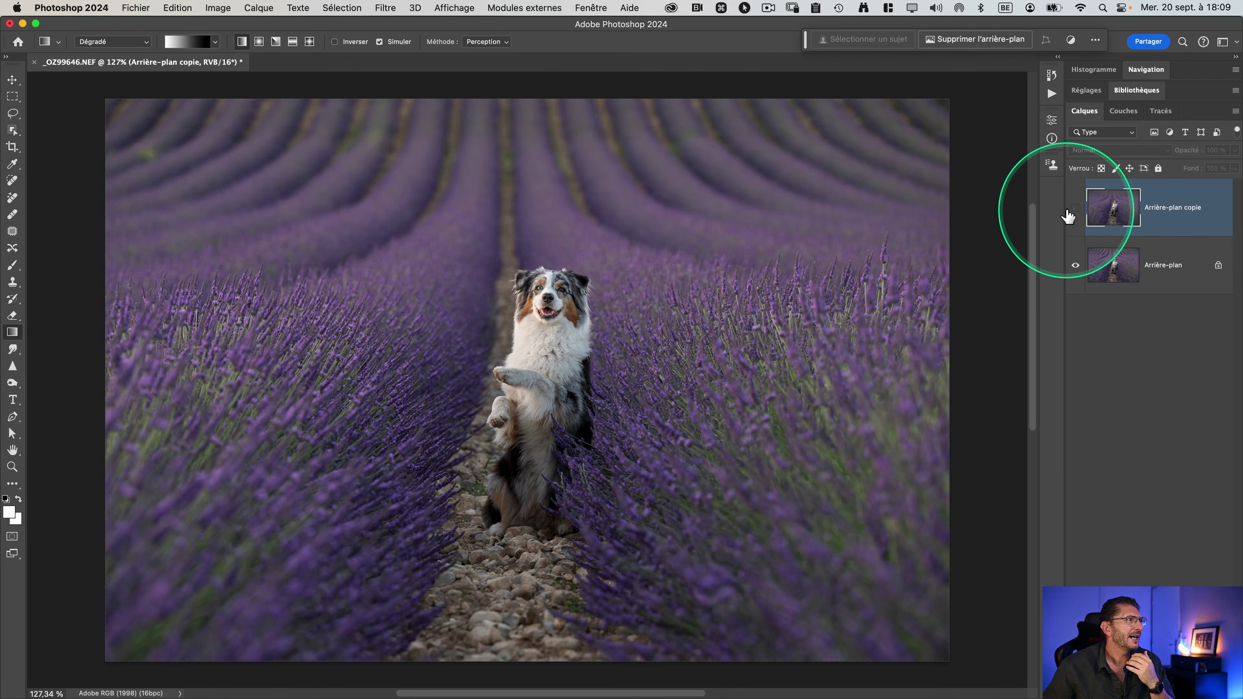
click(1071, 209)
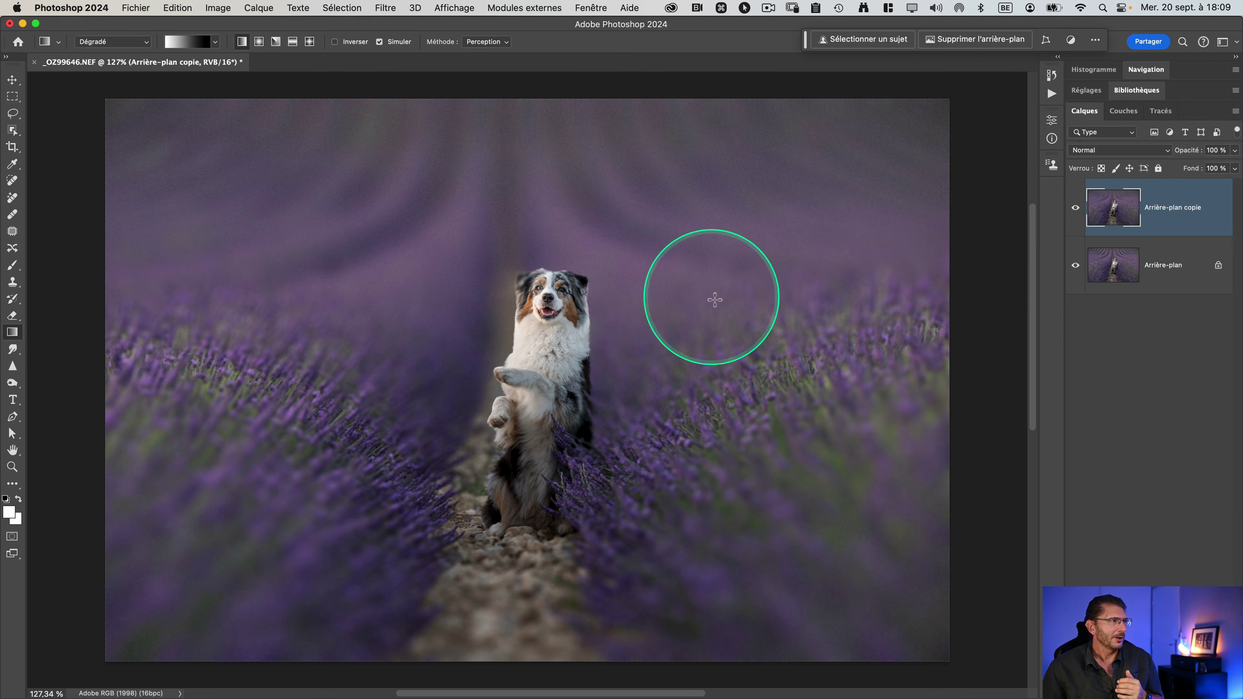
- Hide the blurred copy and select the dog on the Arrière-plan layer with Sélectionner un sujet
key(z)
mouse_move(580, 272)
mouse_down()
mouse_move(640, 287)
mouse_move(600, 281)
mouse_up()
key(g)
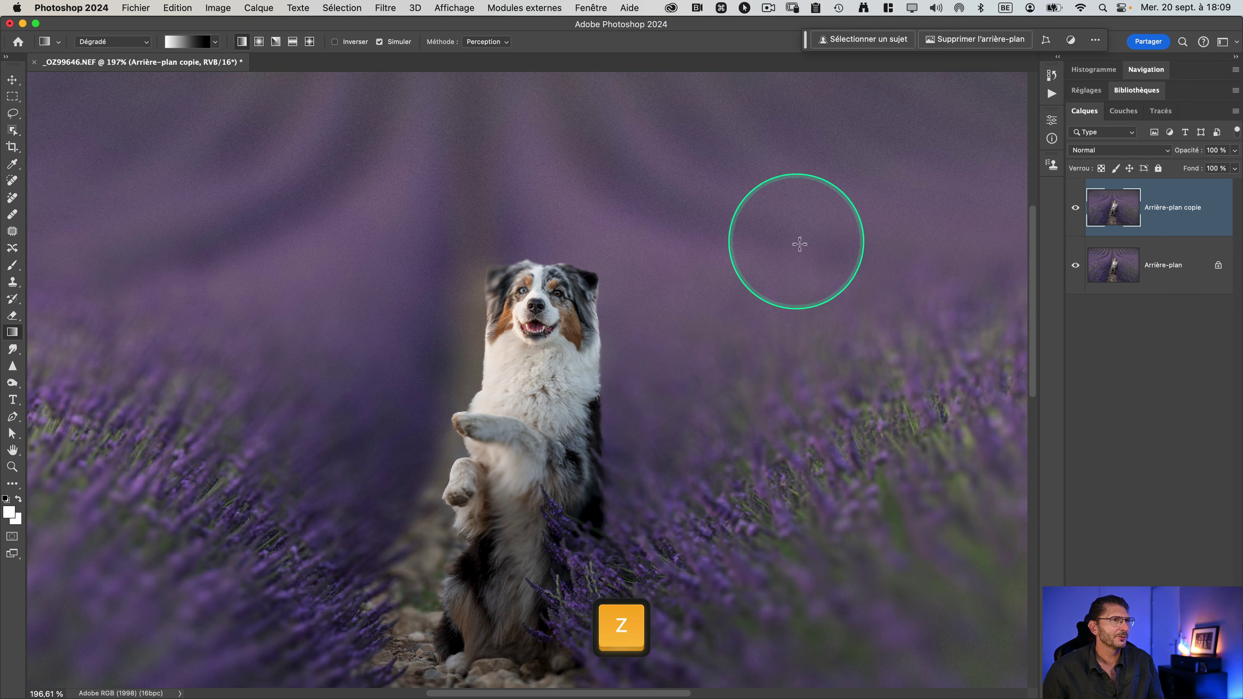
click(1072, 211)
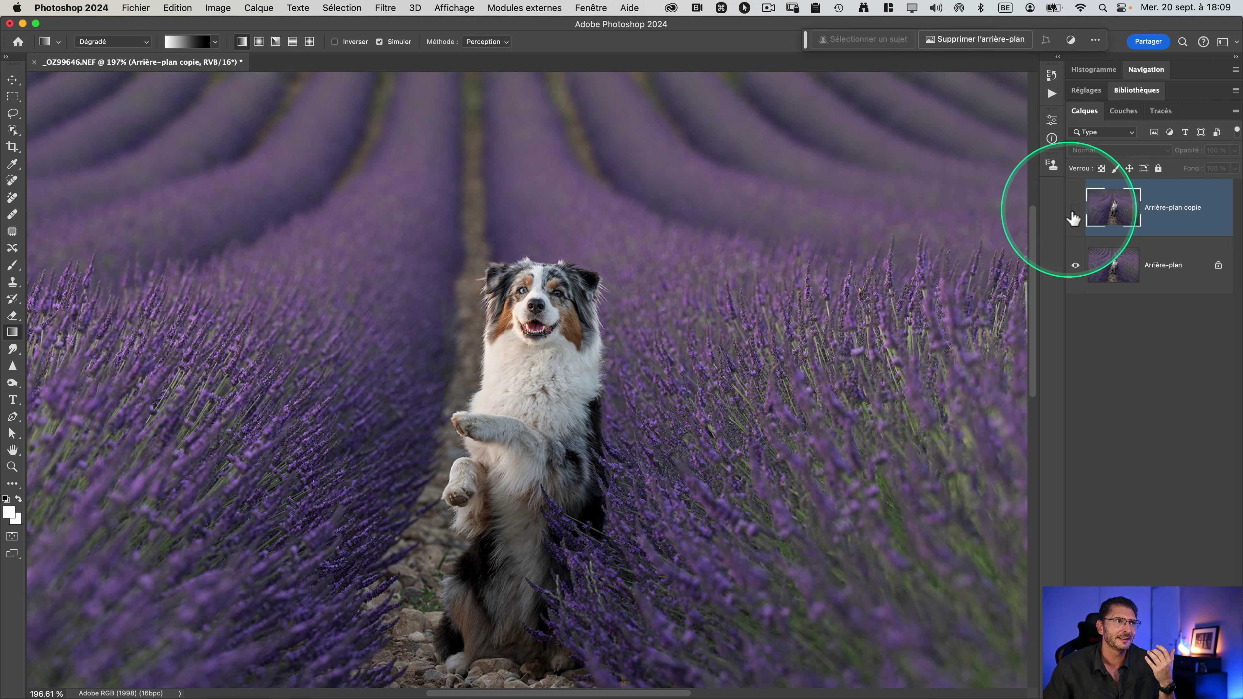
click(1117, 265)
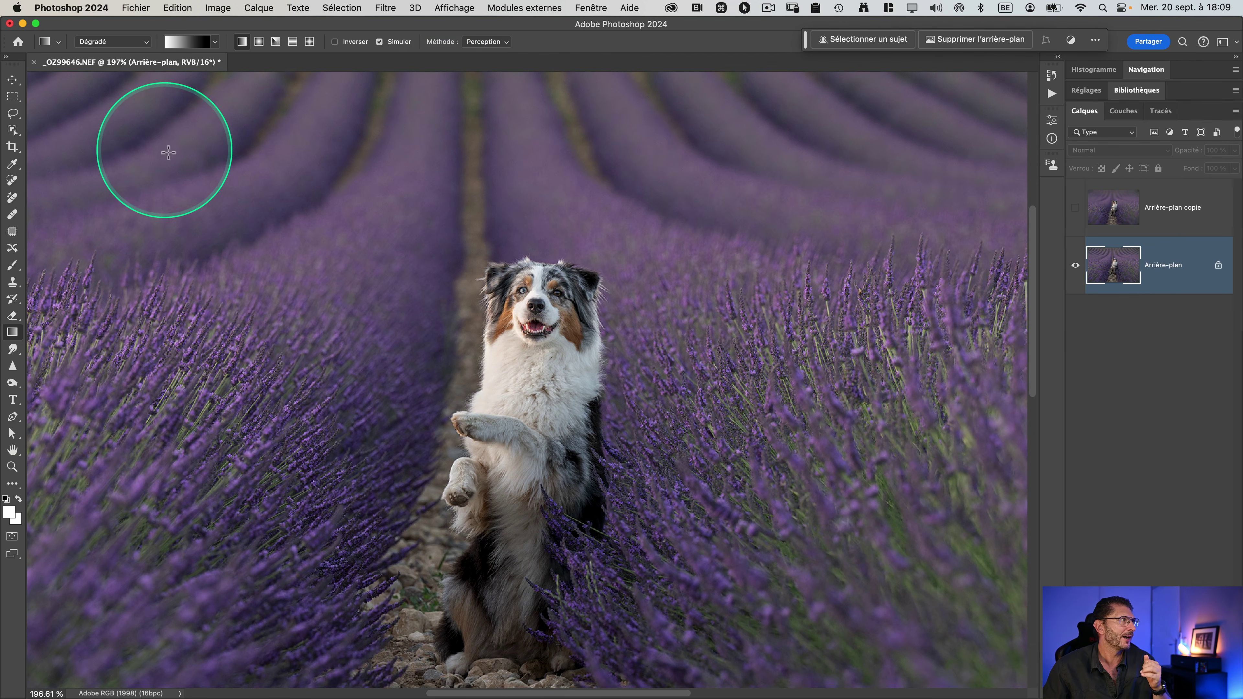
click(11, 130)
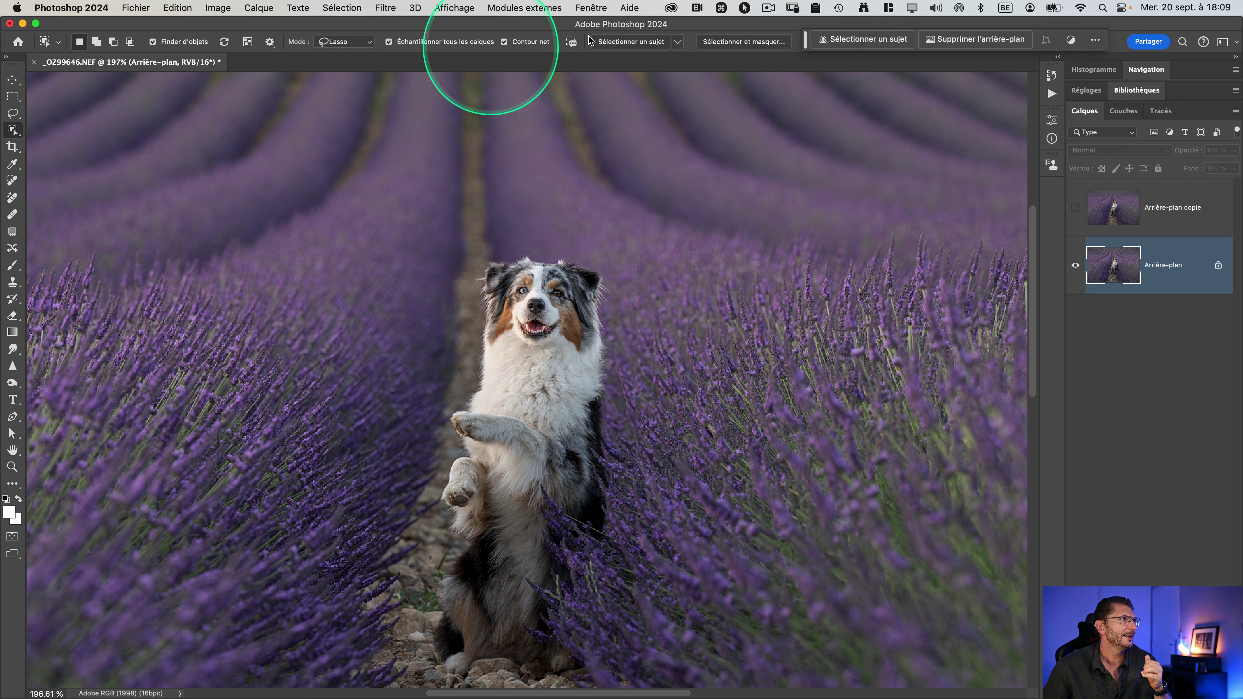
click(634, 41)
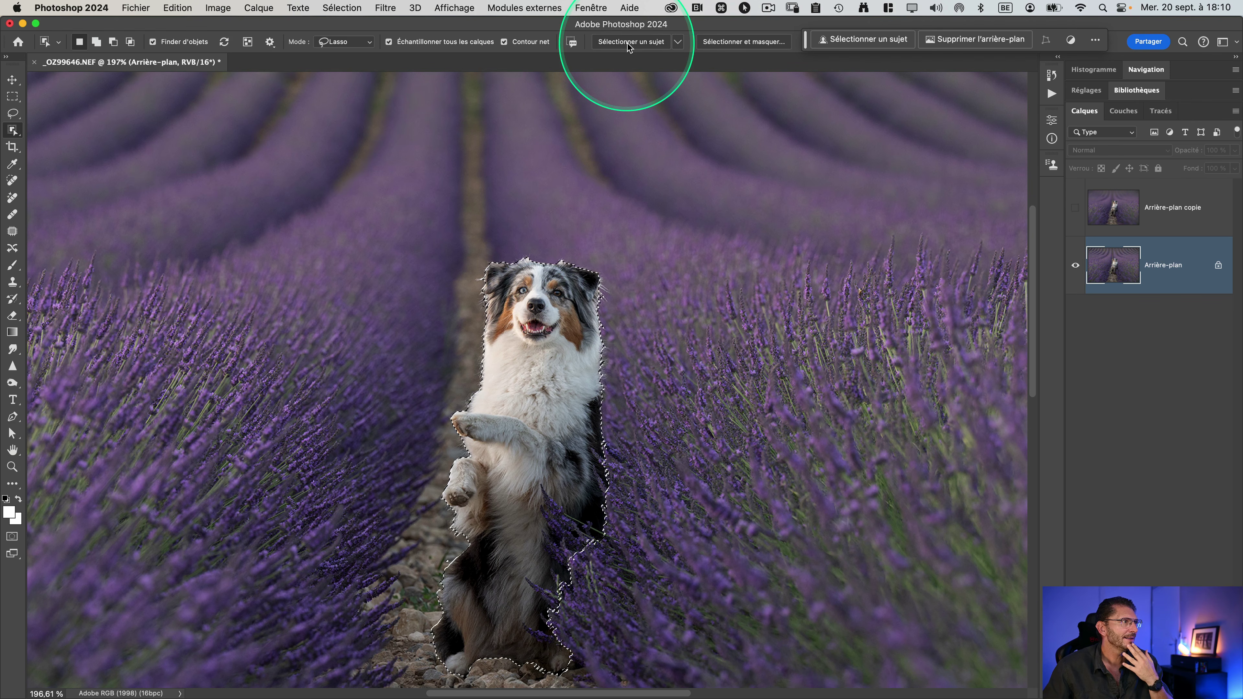
- Check the outline of the dog selection in Quick Mask mode and return to the normal selection
key(q)
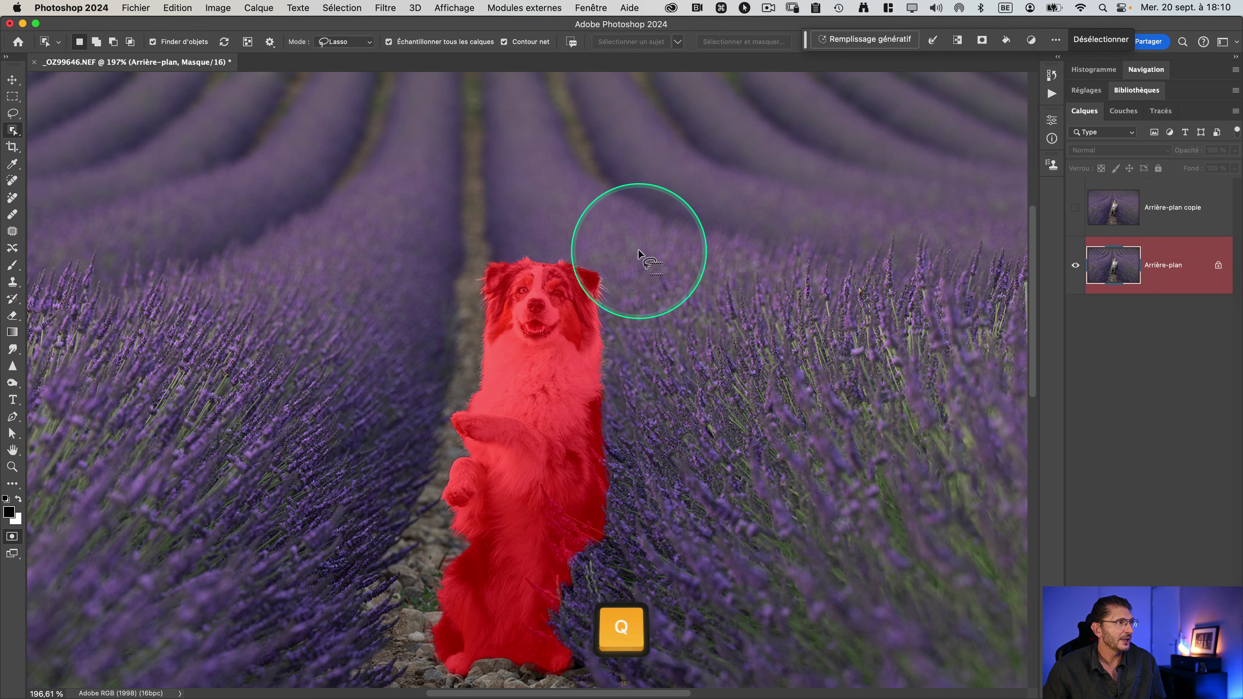
key(q)
key(q)
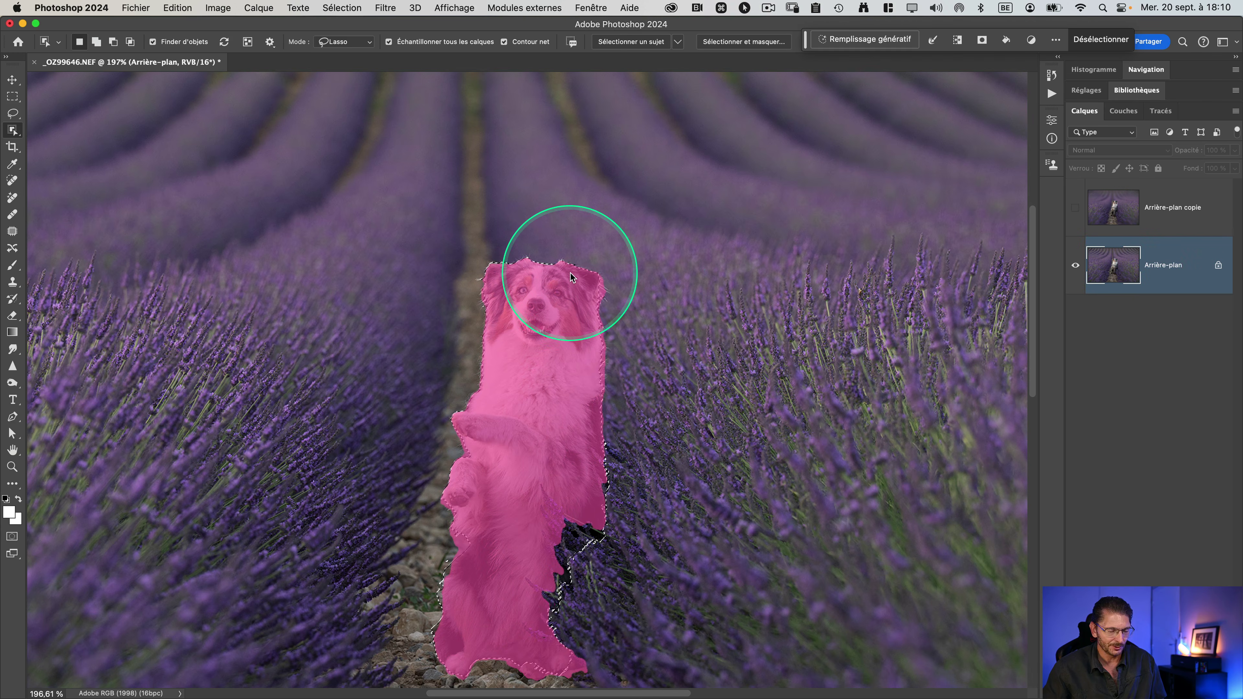
key(q)
- Show the Arrière-plan copie layer again, add an inverted layer mask from the dog selection and inspect the mask
click(1173, 210)
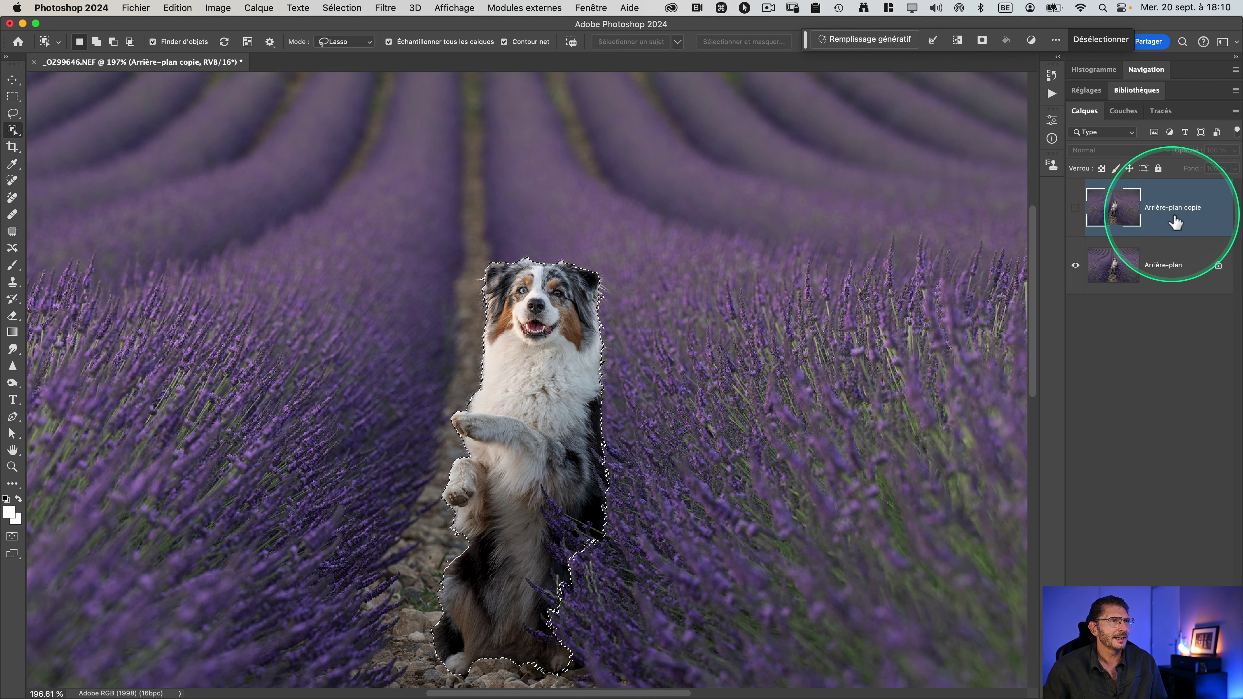
click(1075, 208)
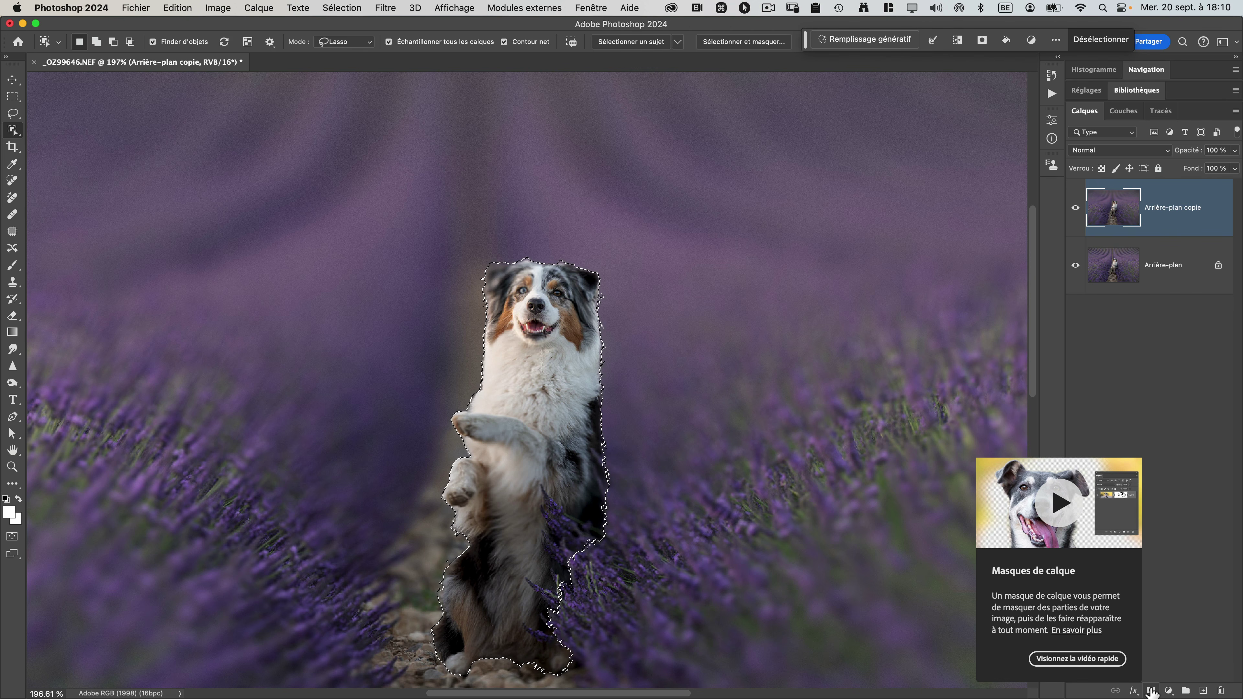
key(alt)
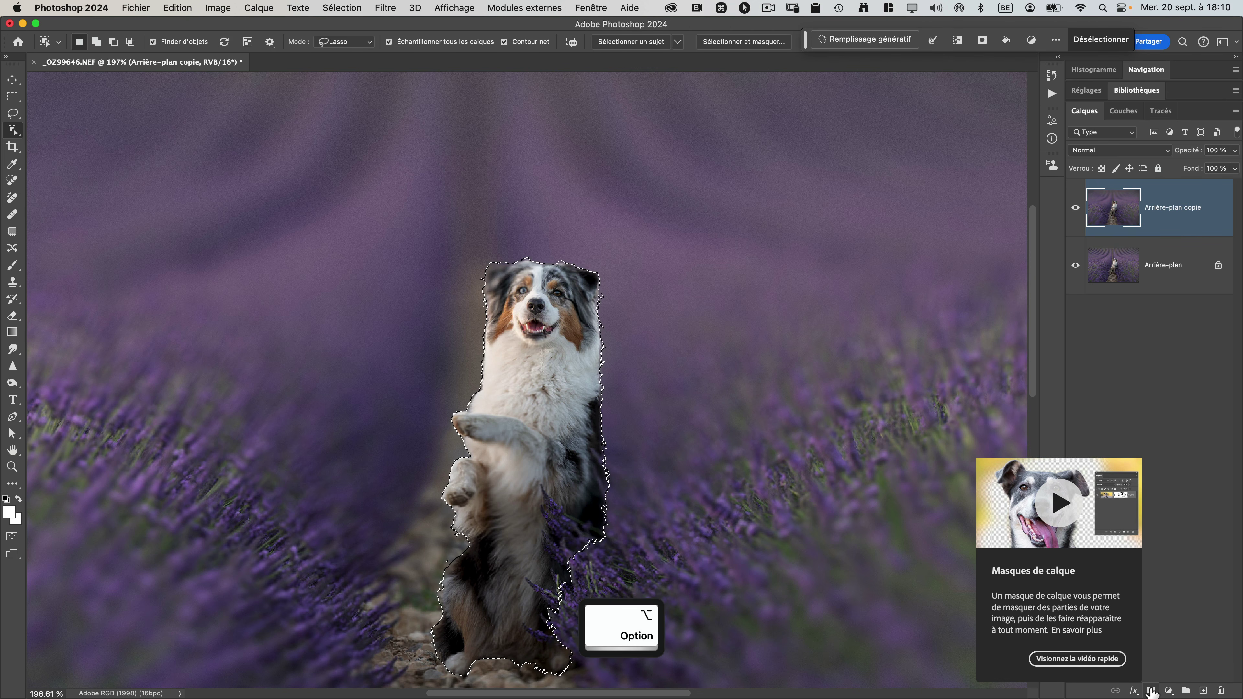
alt+click(1151, 690)
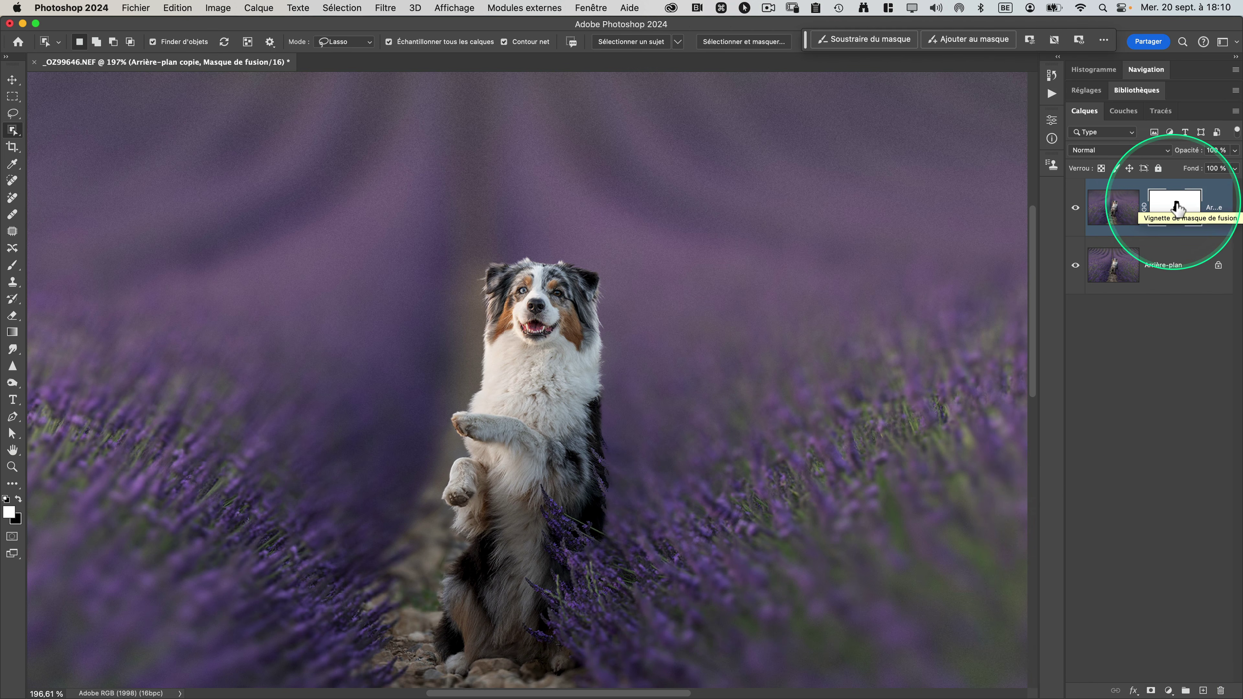
alt+click(1177, 208)
alt+click(1176, 209)
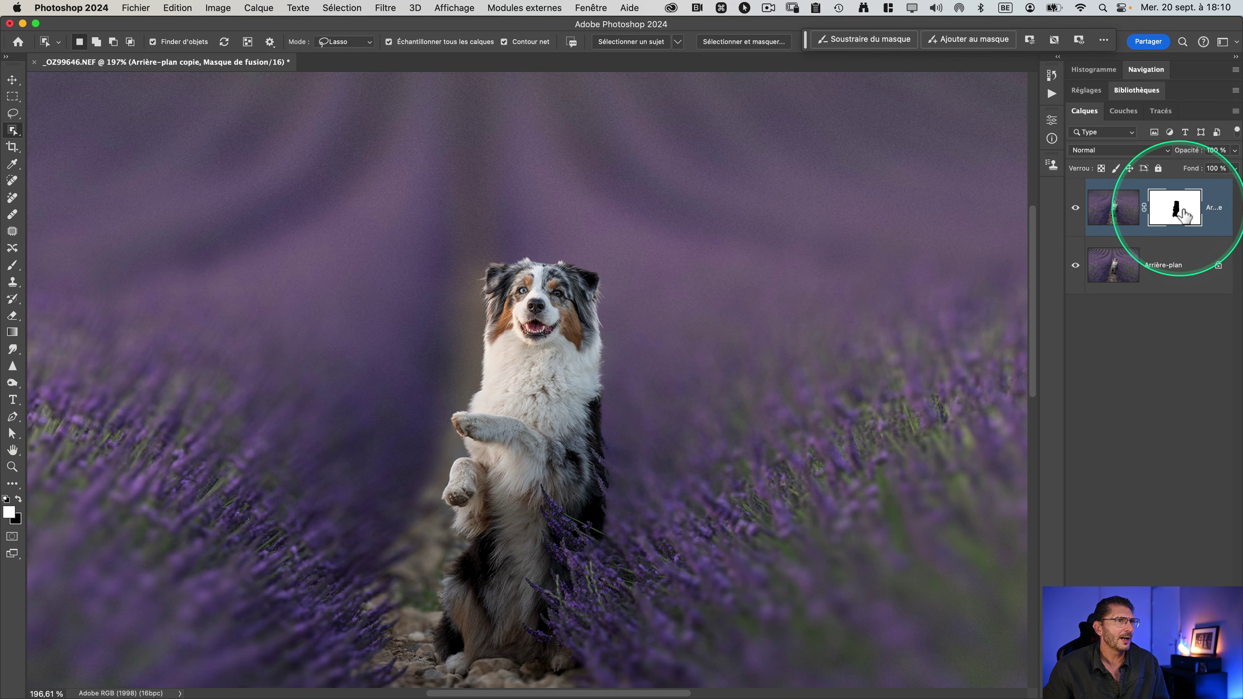
- Open the layer mask in Sélectionner et masquer and set the view to Sur calques
double_click(1179, 211)
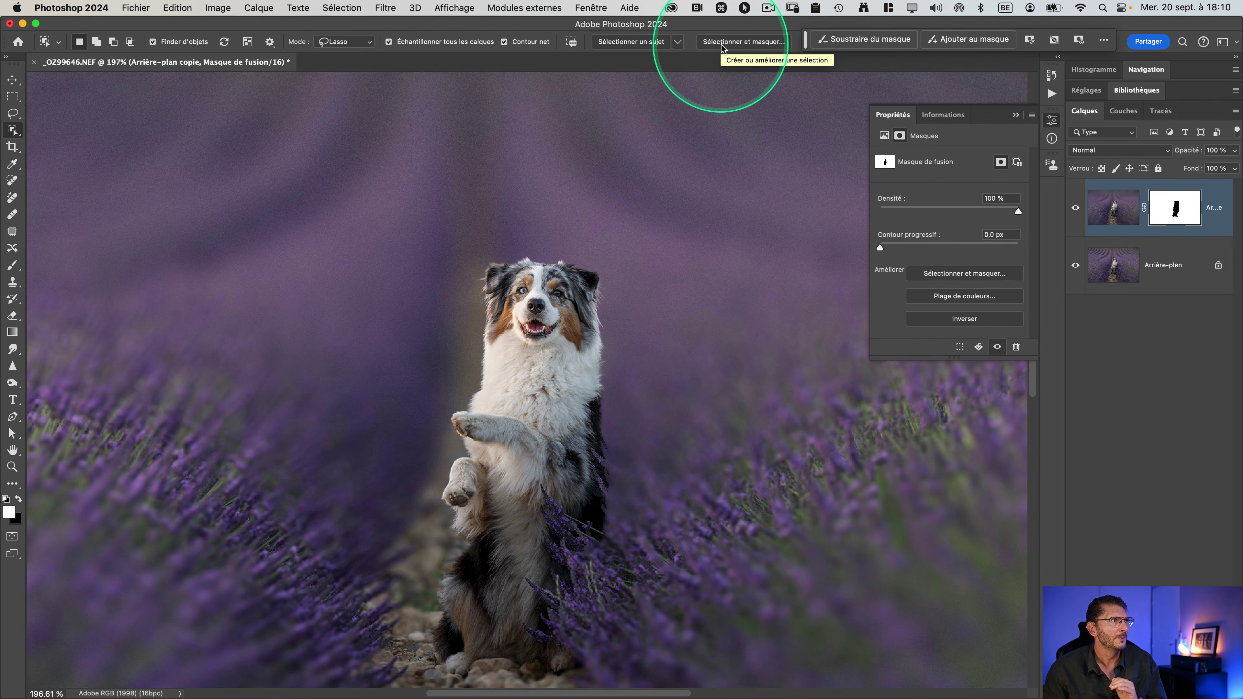
click(949, 272)
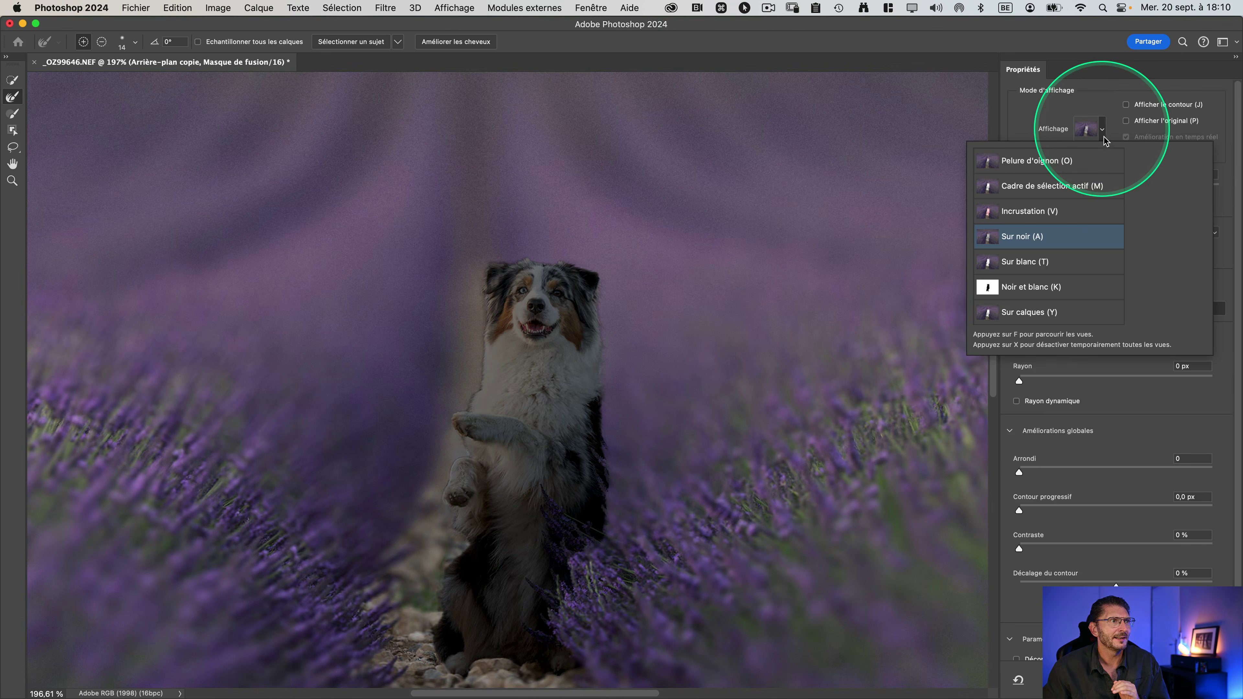
click(1028, 312)
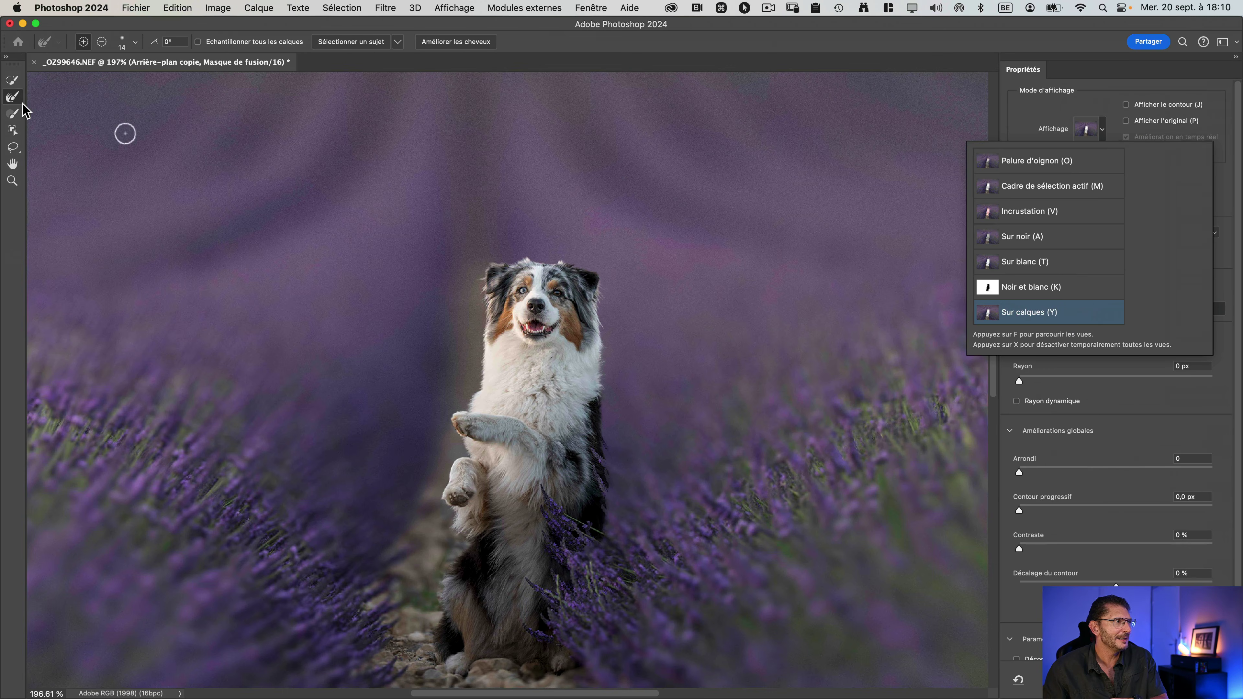
- Refine the fur edges around the dog's ears and the top of its head with the edge refinement brush
key(super+plus)
key(super+plus)
key(super+plus)
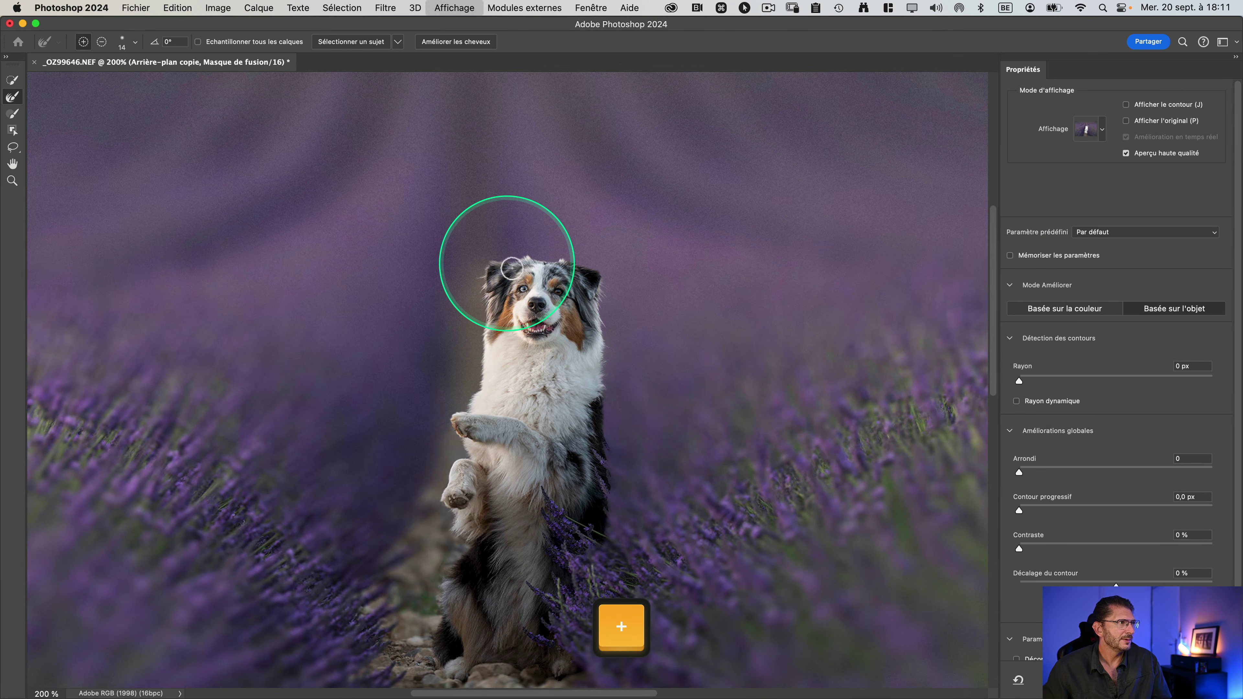
key(super+plus)
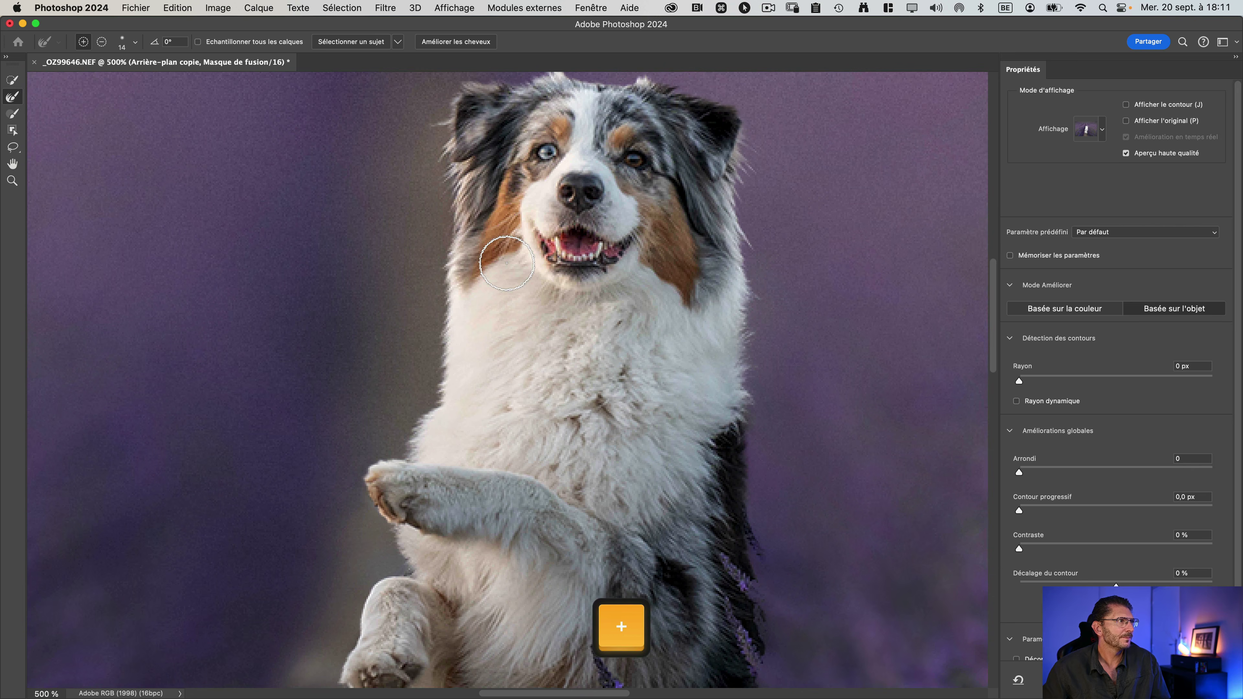
scroll(506, 263, up, 5)
mouse_move(543, 294)
mouse_down()
mouse_move(591, 286)
mouse_move(654, 318)
mouse_move(698, 319)
mouse_move(735, 361)
mouse_move(736, 495)
mouse_up()
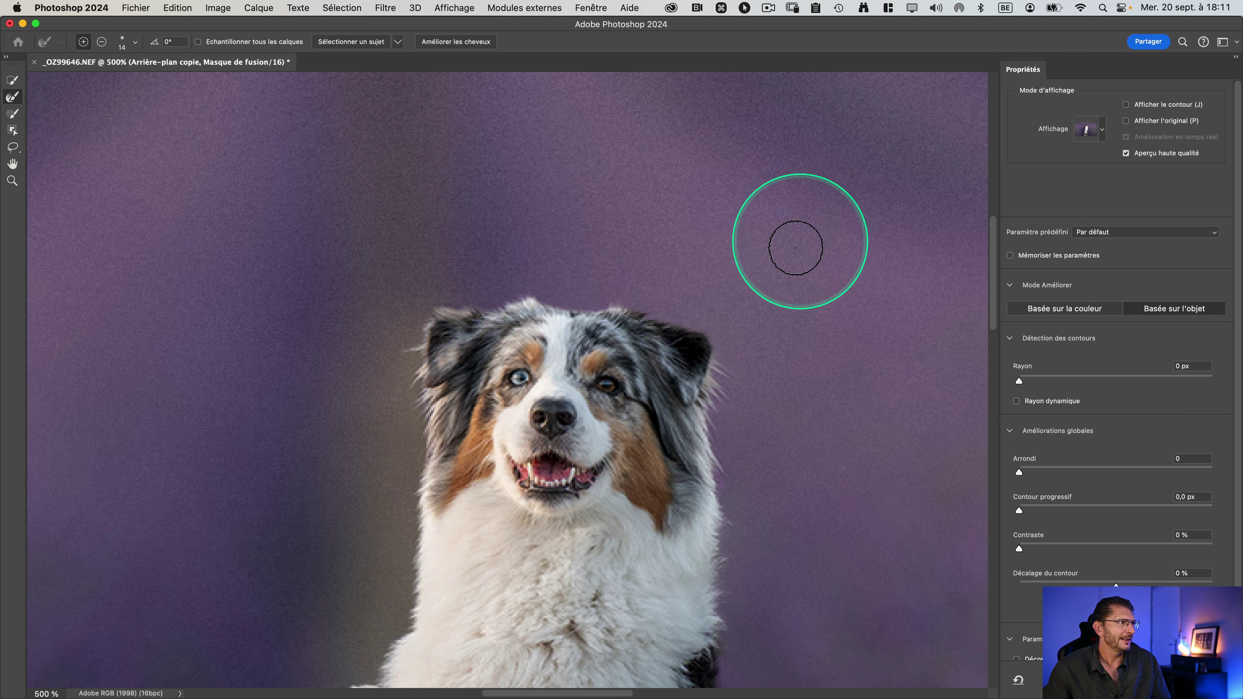
drag(423, 334, 419, 434)
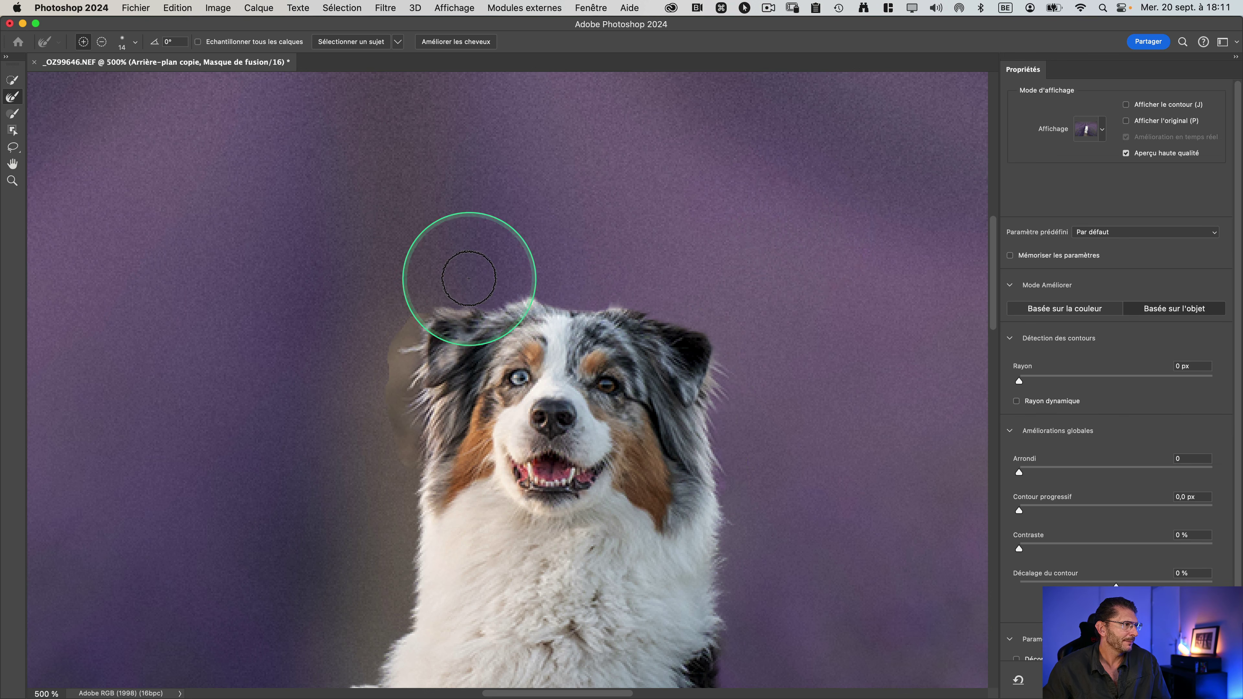
mouse_move(470, 253)
mouse_down()
mouse_move(516, 295)
mouse_move(541, 278)
mouse_up()
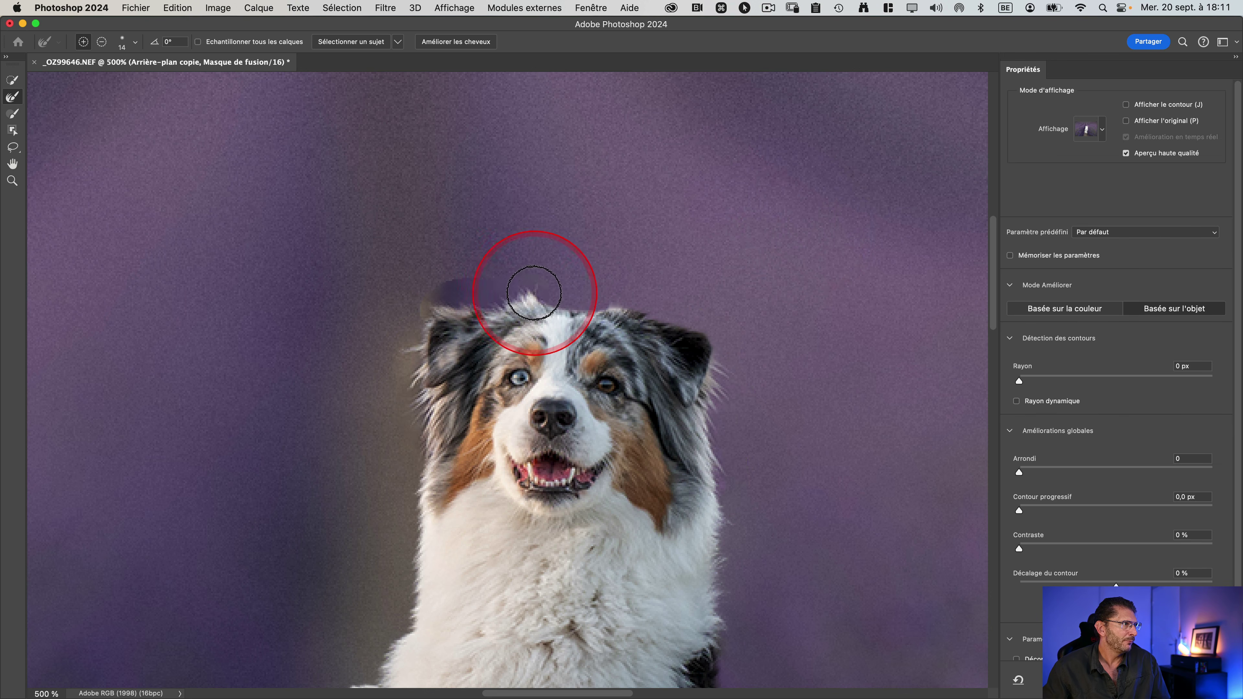
- Refine the fur edge down the left side of the dog's neck and chest and apply the refined mask
scroll(541, 278, down, 3)
mouse_move(402, 352)
mouse_down()
mouse_move(403, 459)
mouse_move(377, 542)
mouse_up()
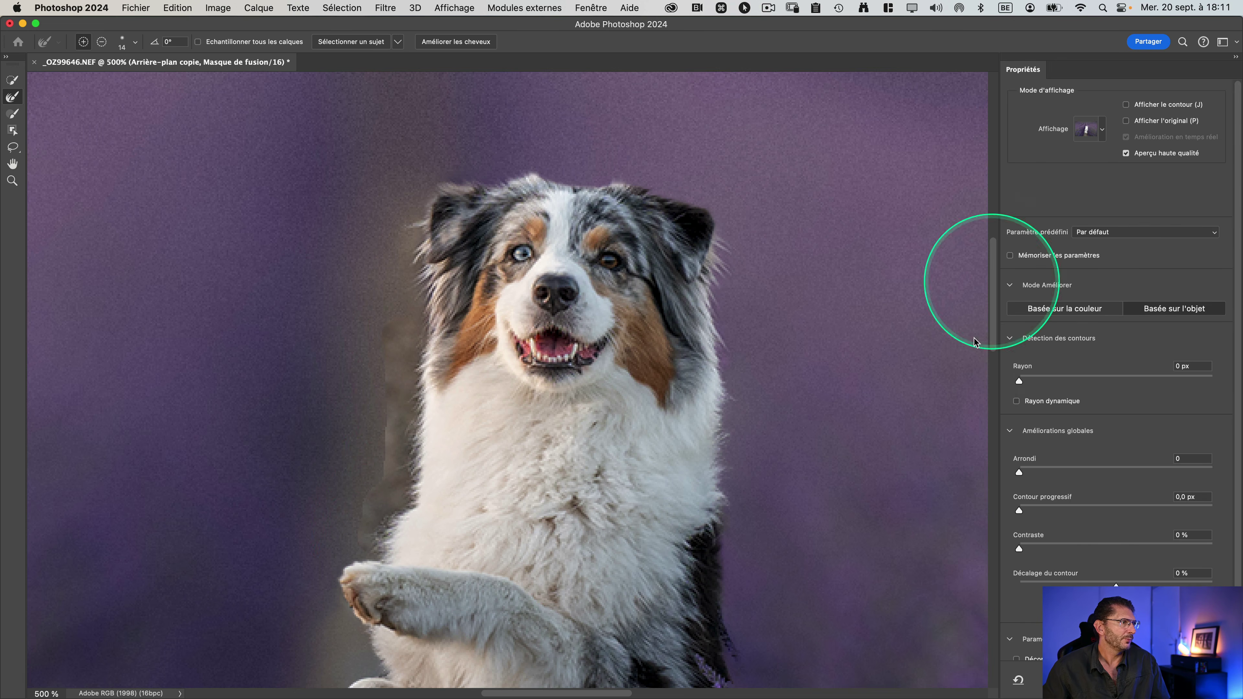
scroll(818, 313, up, 1)
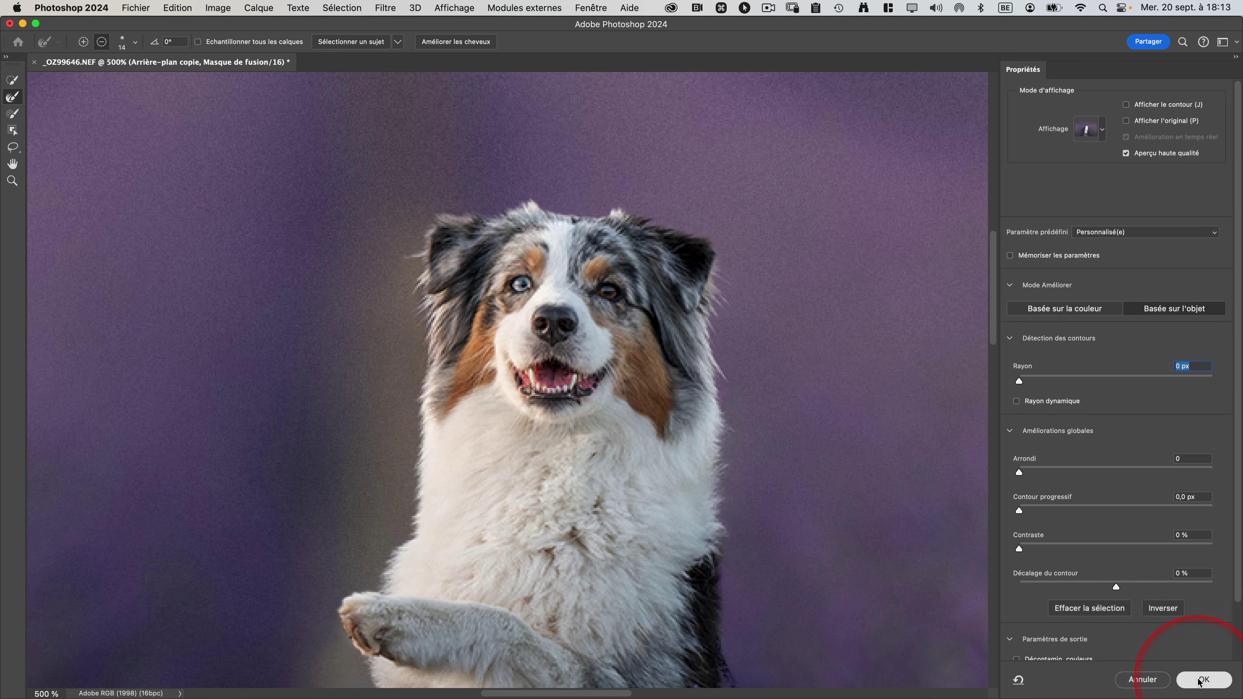
click(1203, 679)
key(super+0)
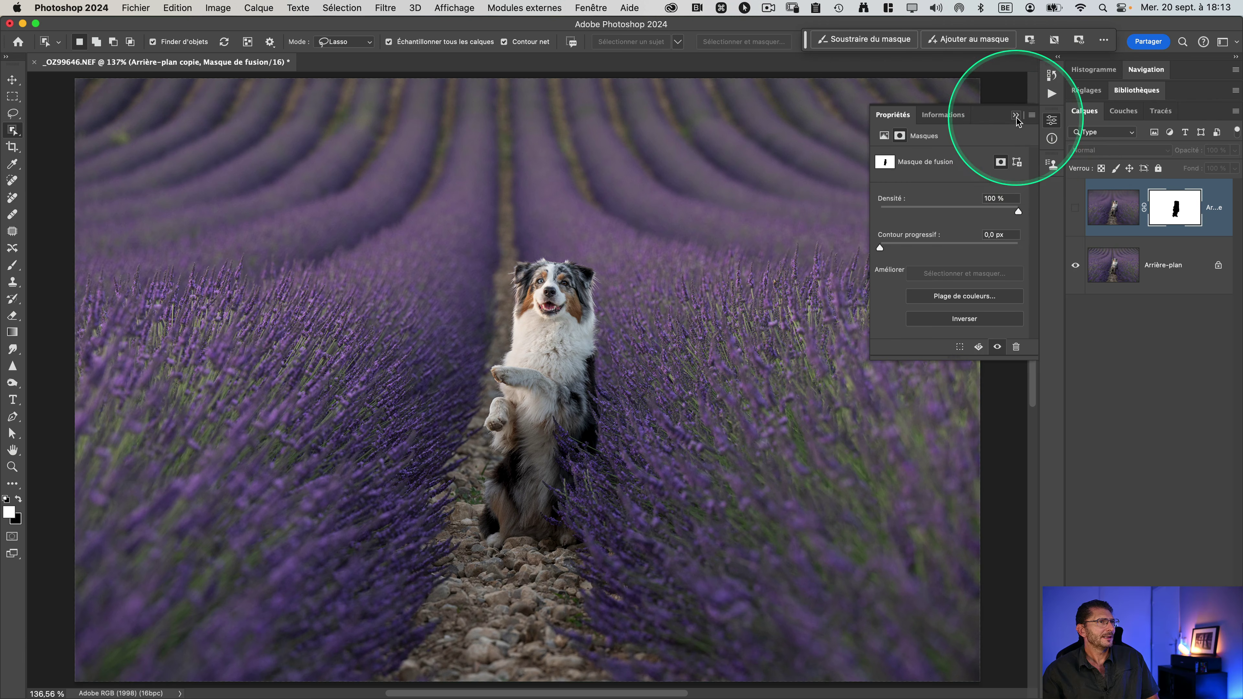
- Compare the photo with and without the blurred Arrière-plan copie layer, leaving that layer visible
click(1016, 116)
click(1075, 209)
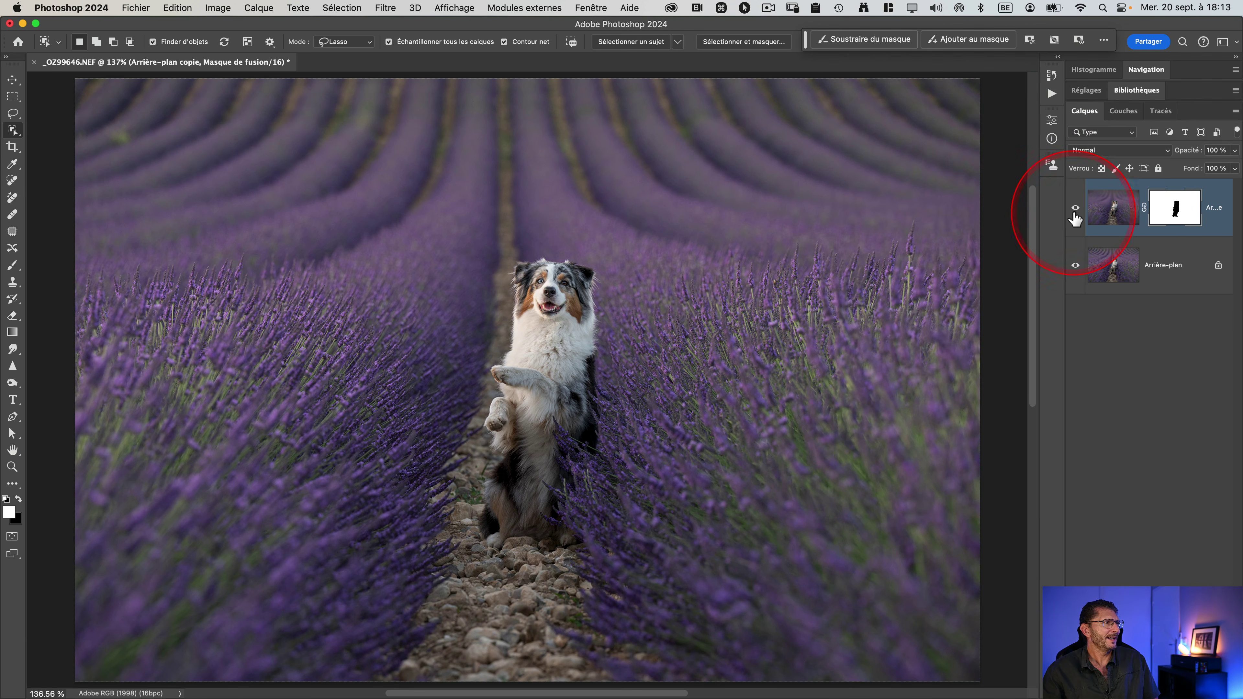
click(1075, 209)
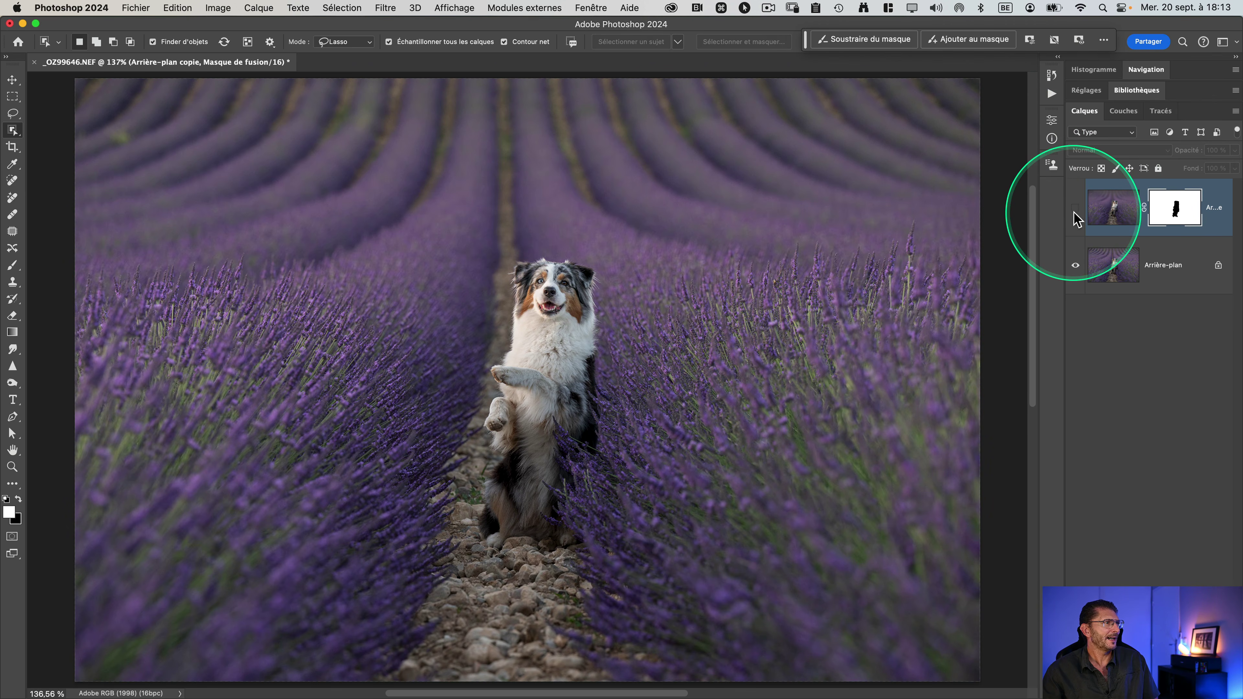
click(1075, 209)
- Try reducing the opacity of the Arrière-plan copie layer to 83 %
click(1110, 213)
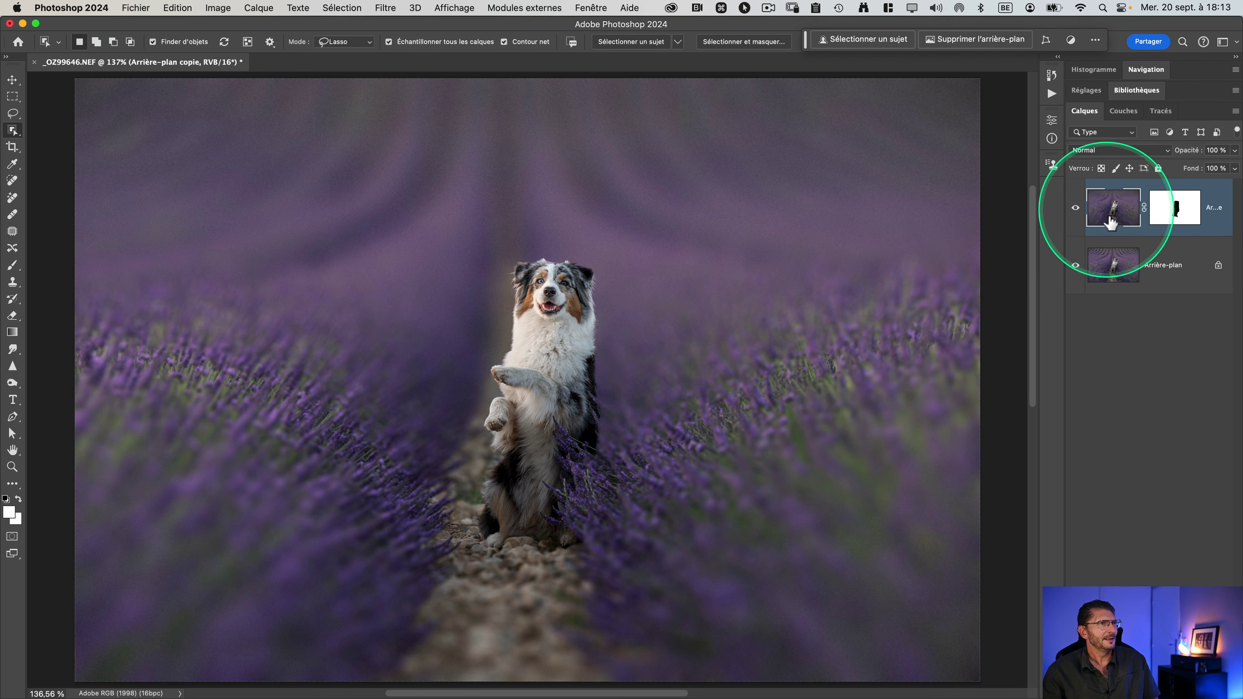
drag(1190, 157, 1176, 155)
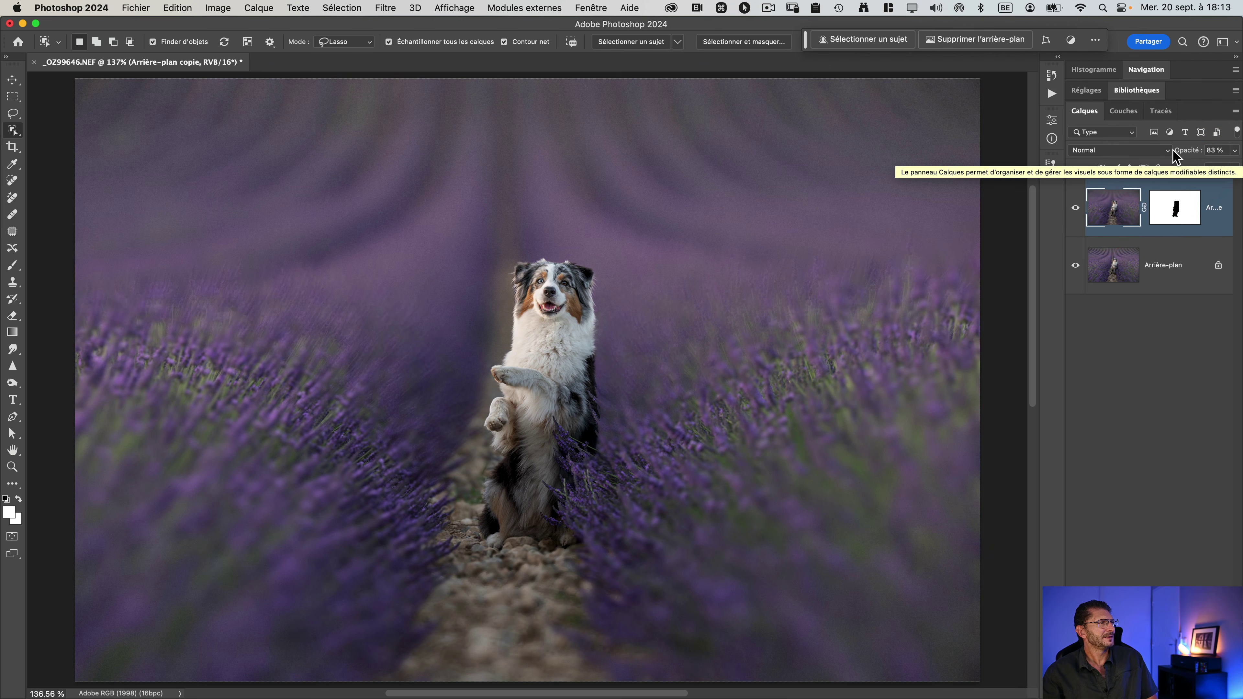
click(1112, 208)
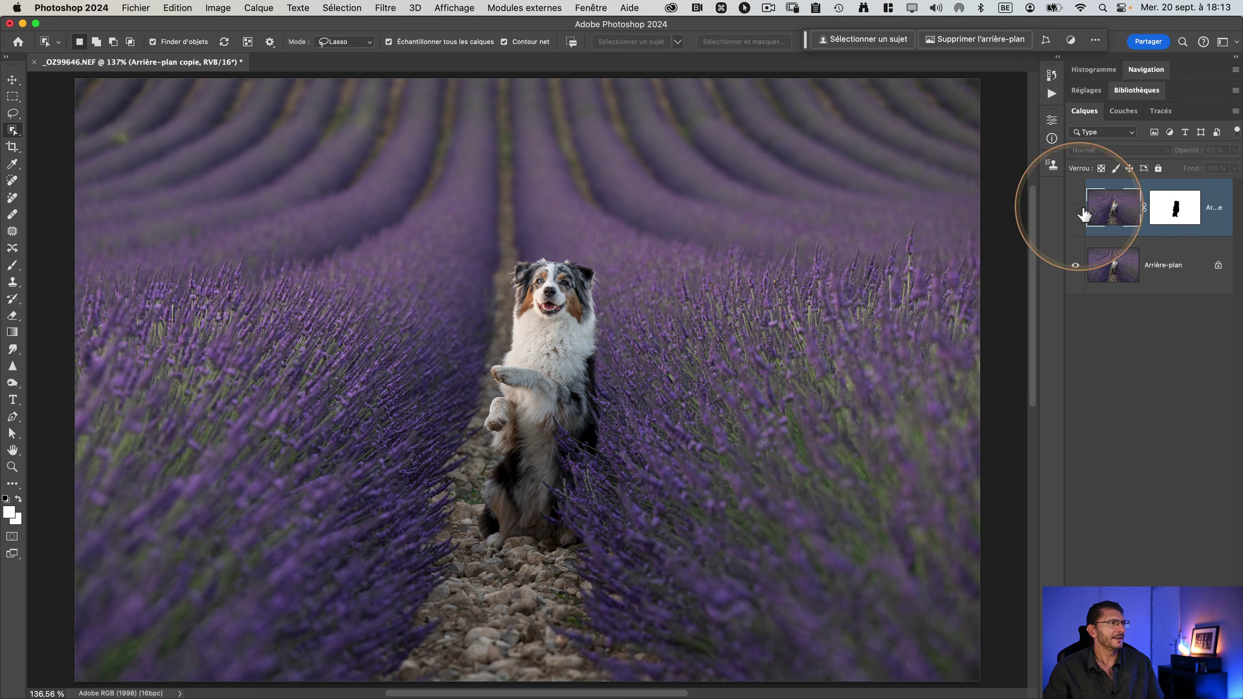
- Compare the original image and the full-strength background blur by toggling the Arrière-plan copie layer's visibility
click(1174, 201)
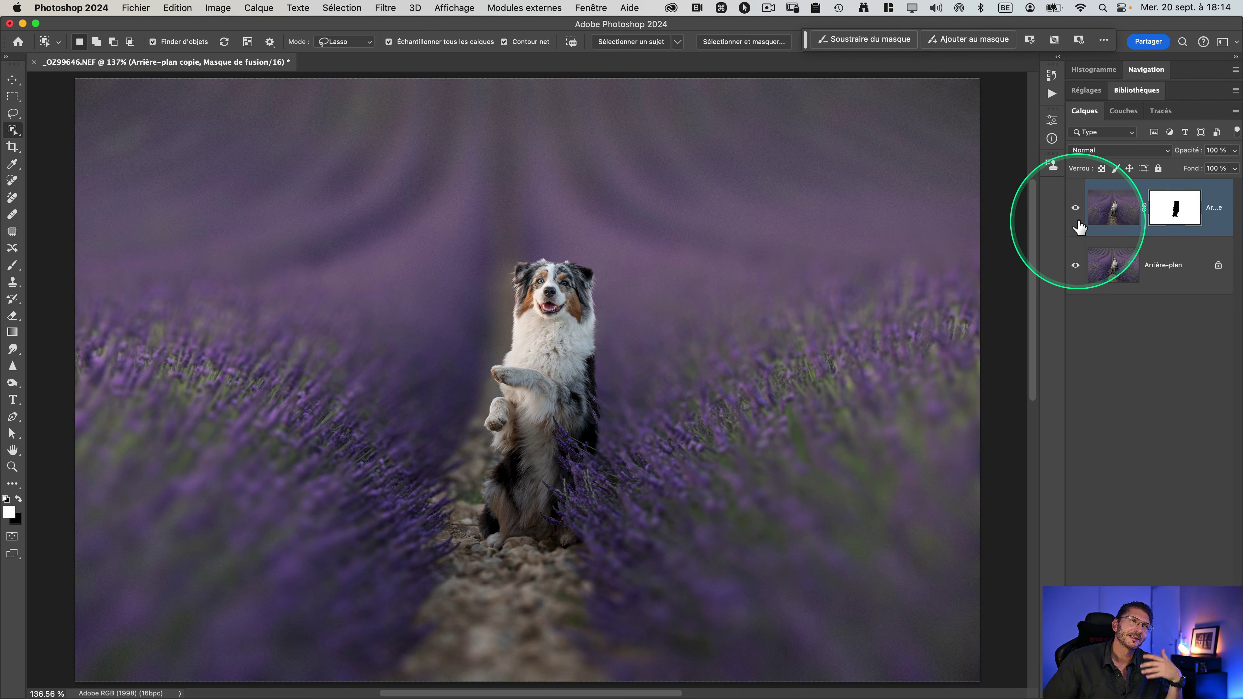
click(1076, 210)
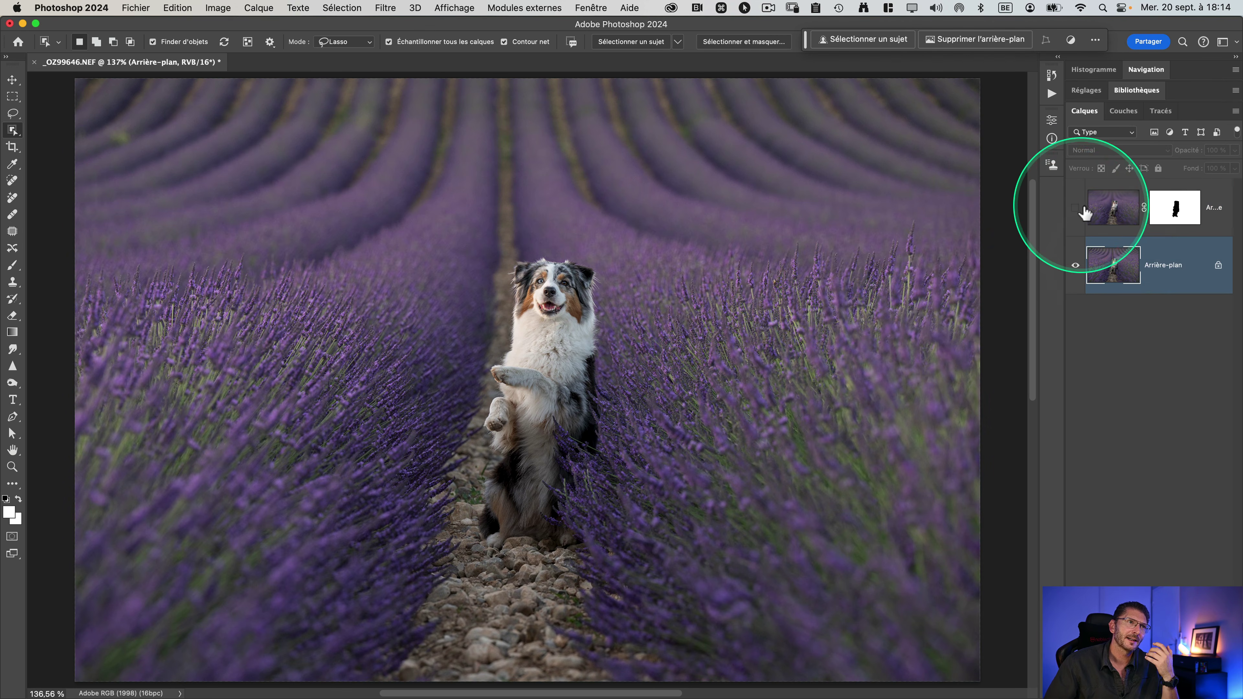
click(1079, 213)
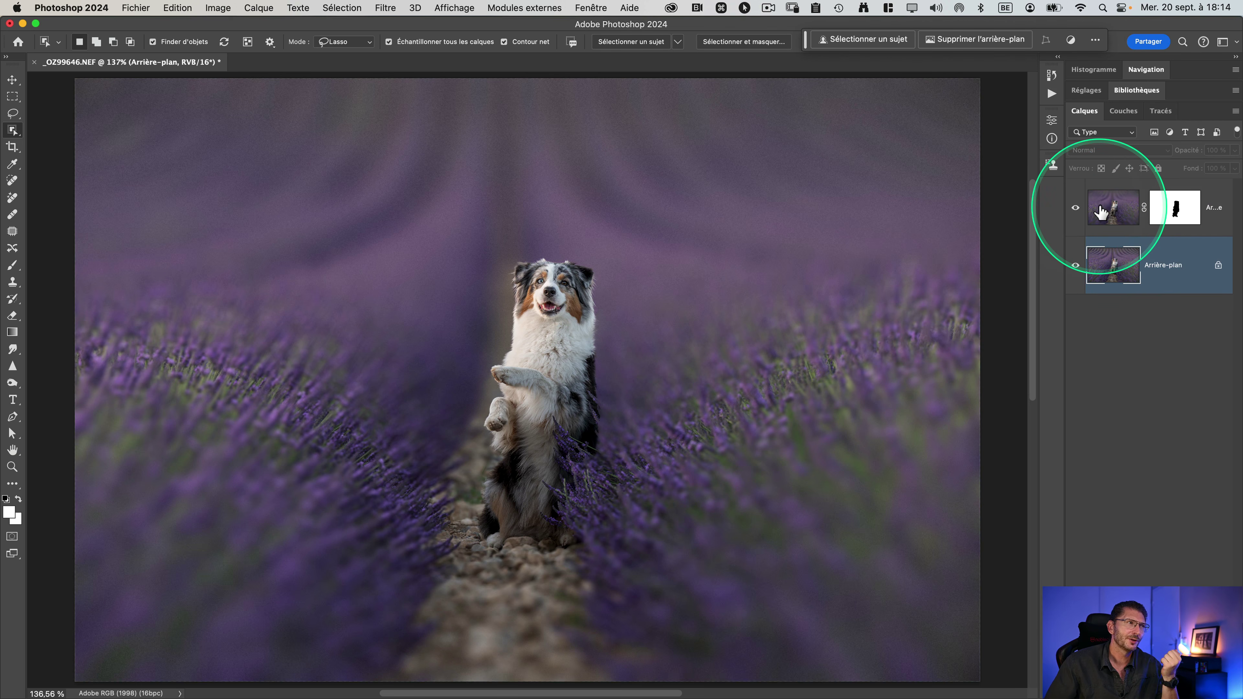
- Duplicate the Arrière-plan copie layer and apply Flou de l'objectif to the duplicate, with Depth map as source and Rayon 100
click(1112, 212)
key(super)
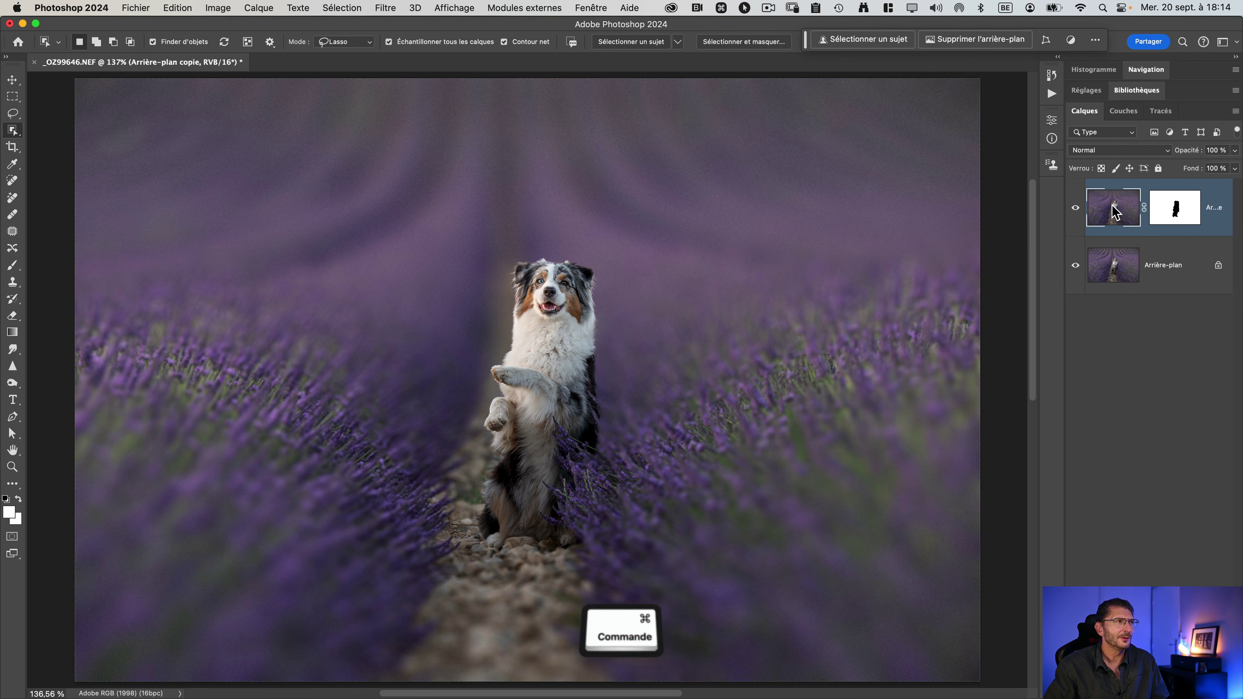
key(super+j)
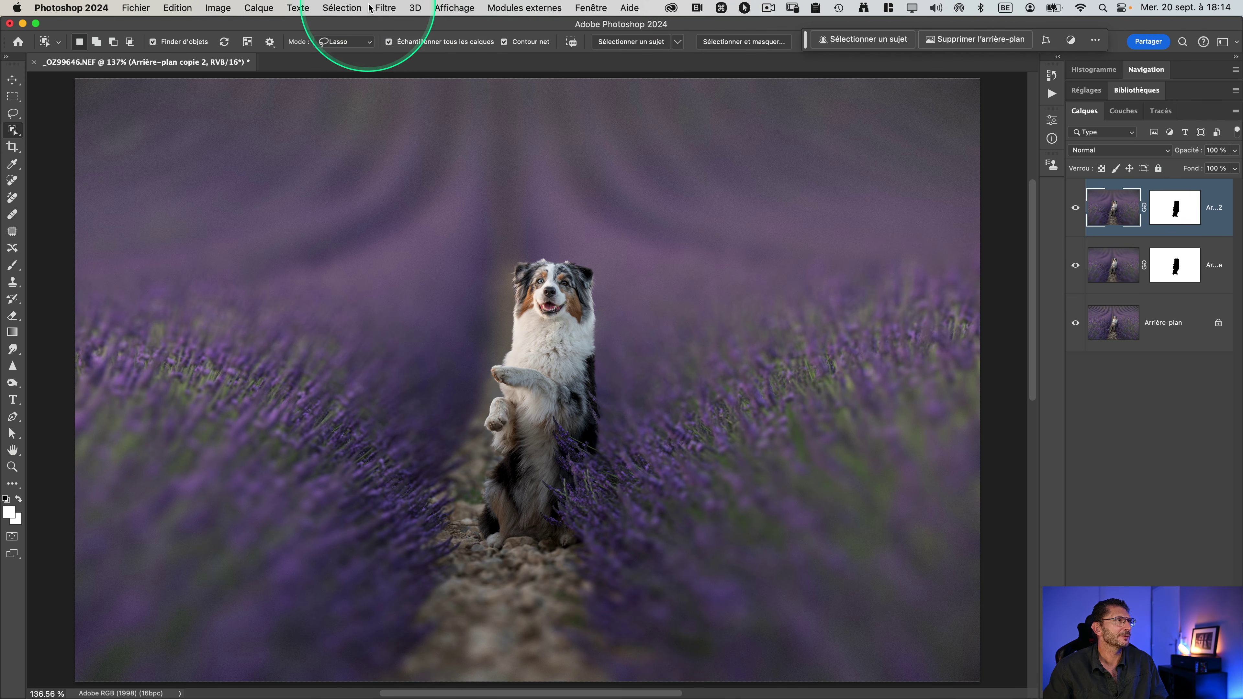
click(385, 7)
mouse_move(484, 218)
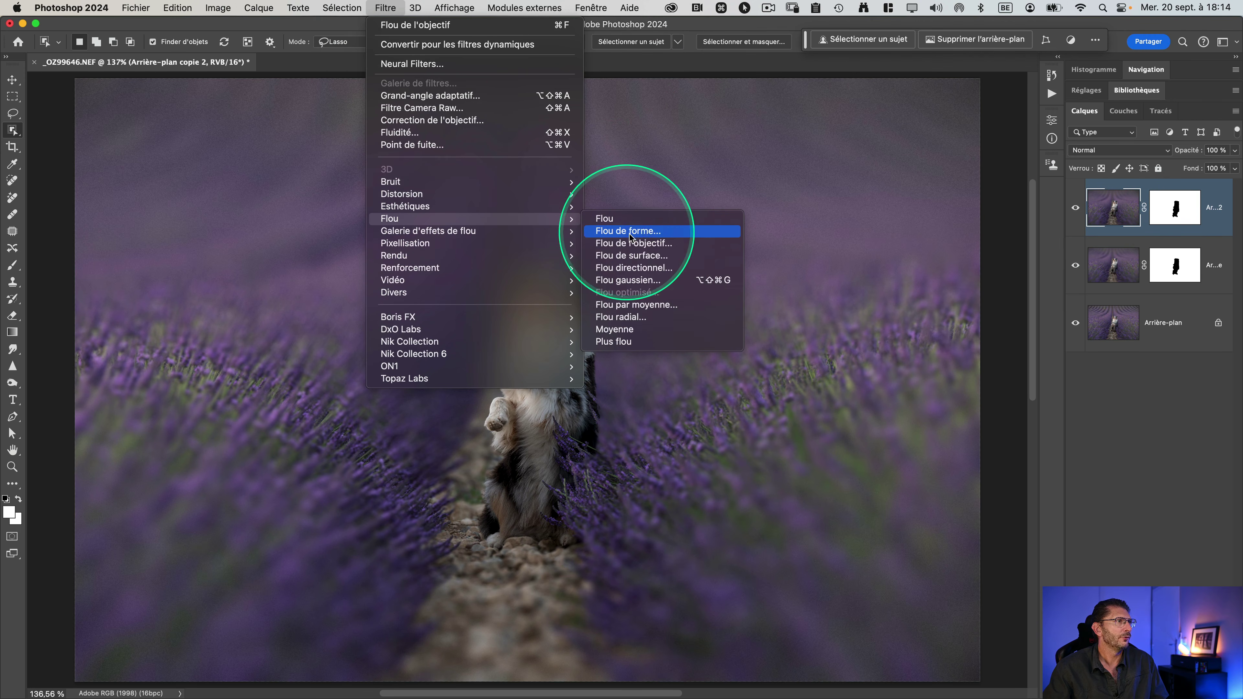
click(650, 244)
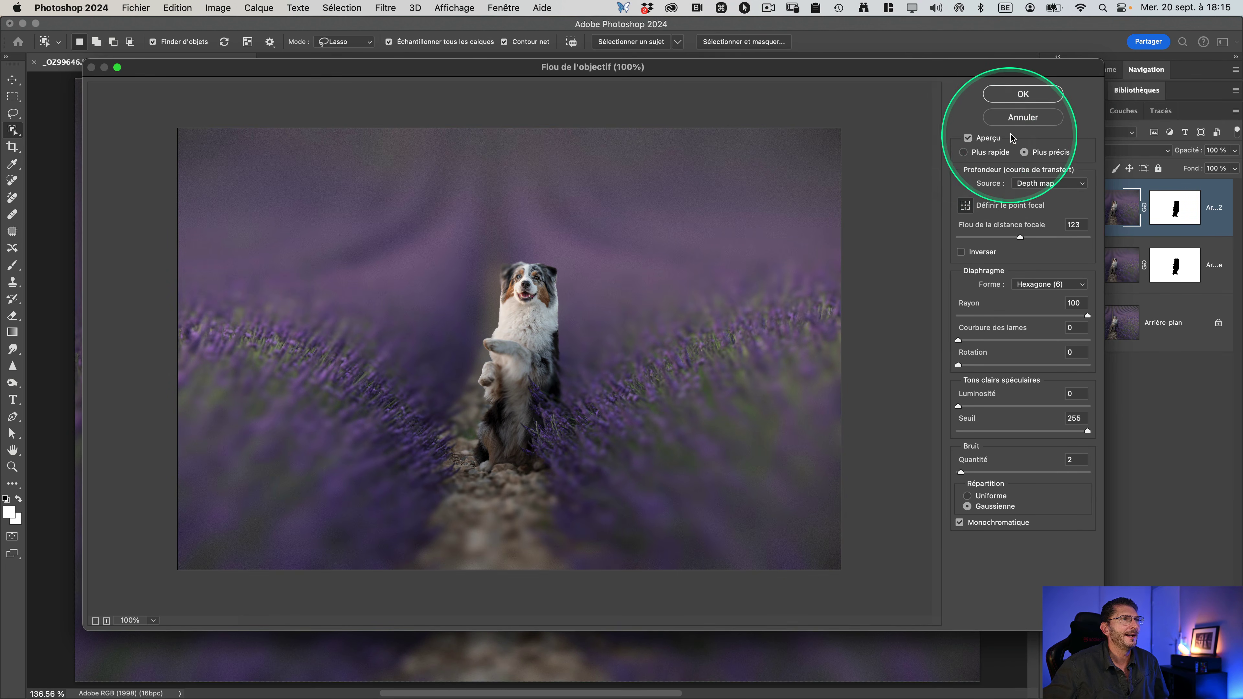
click(1023, 94)
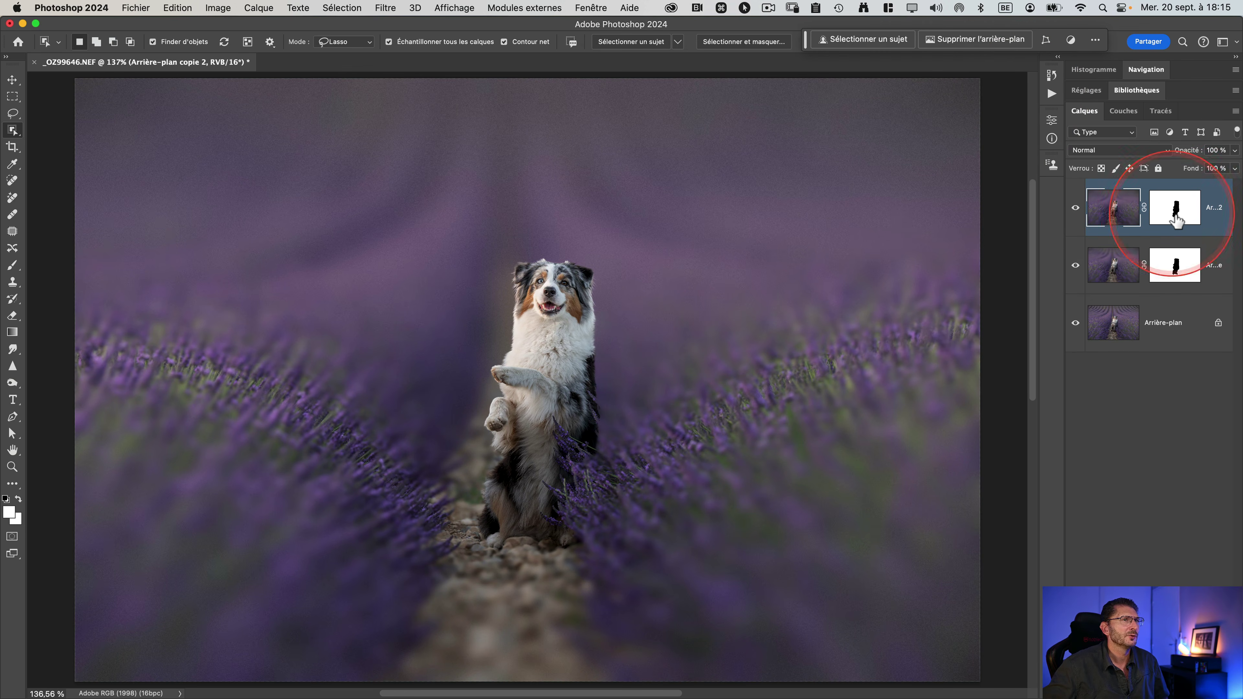
- Compare the doubled blur with the single blur and leave the Arrière-plan copie 2 layer hidden
click(1176, 219)
click(1075, 208)
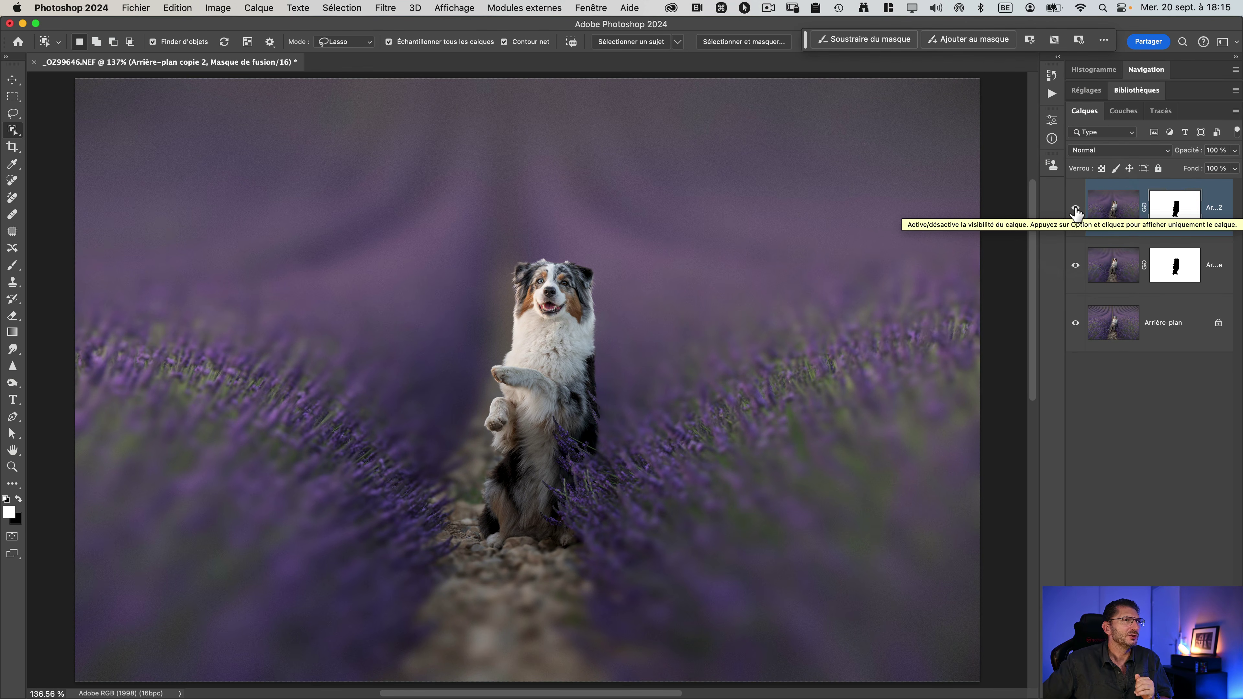
click(1075, 210)
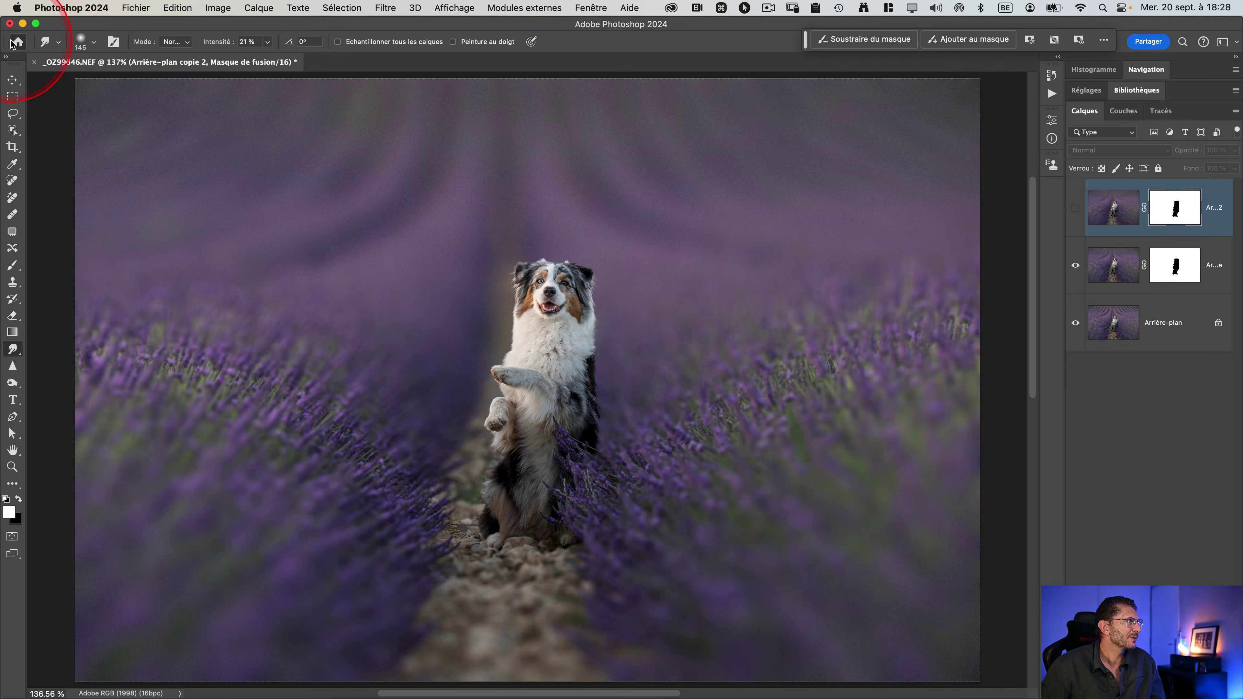
- Open the recent JPG of the blonde woman among red flowers, keeping its embedded colour profile, and inspect the flower background up close
click(15, 42)
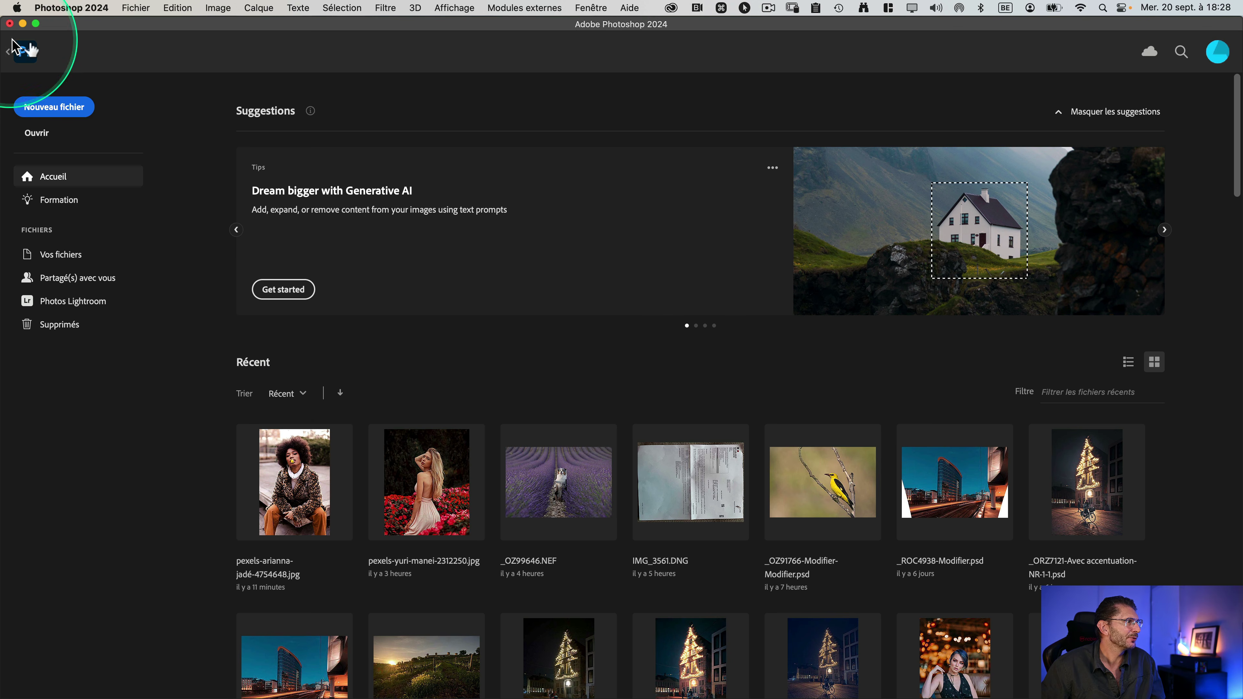
click(445, 486)
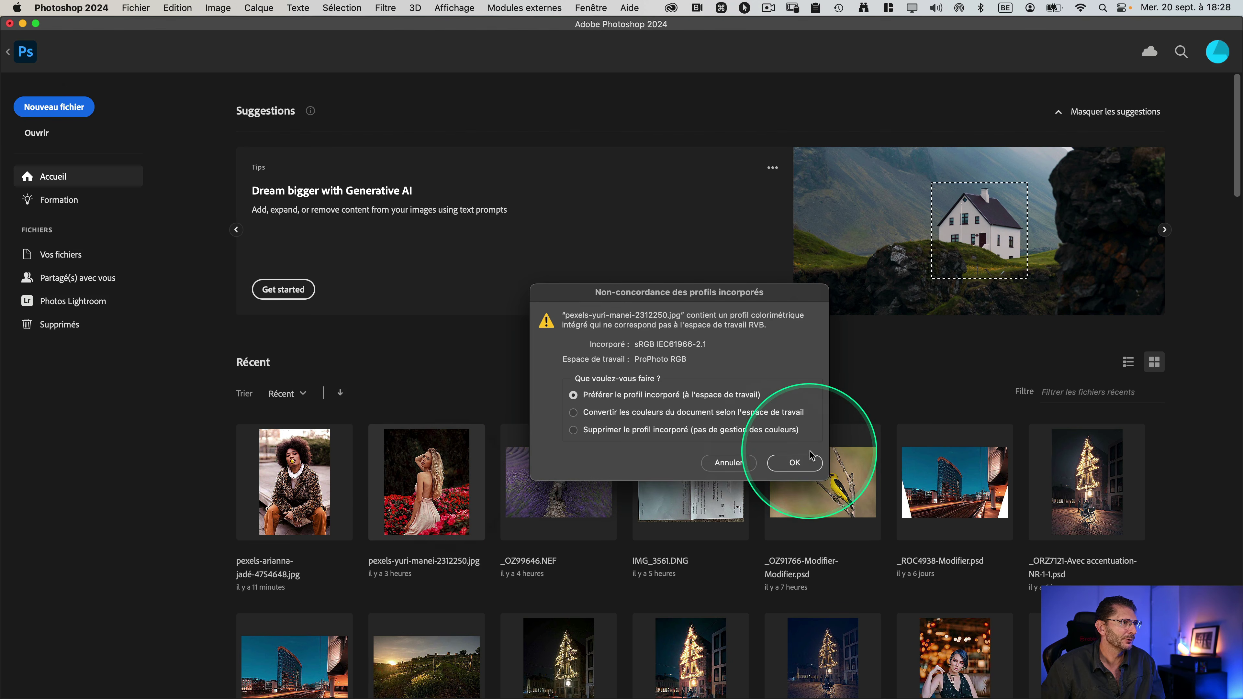
click(795, 463)
click(682, 467)
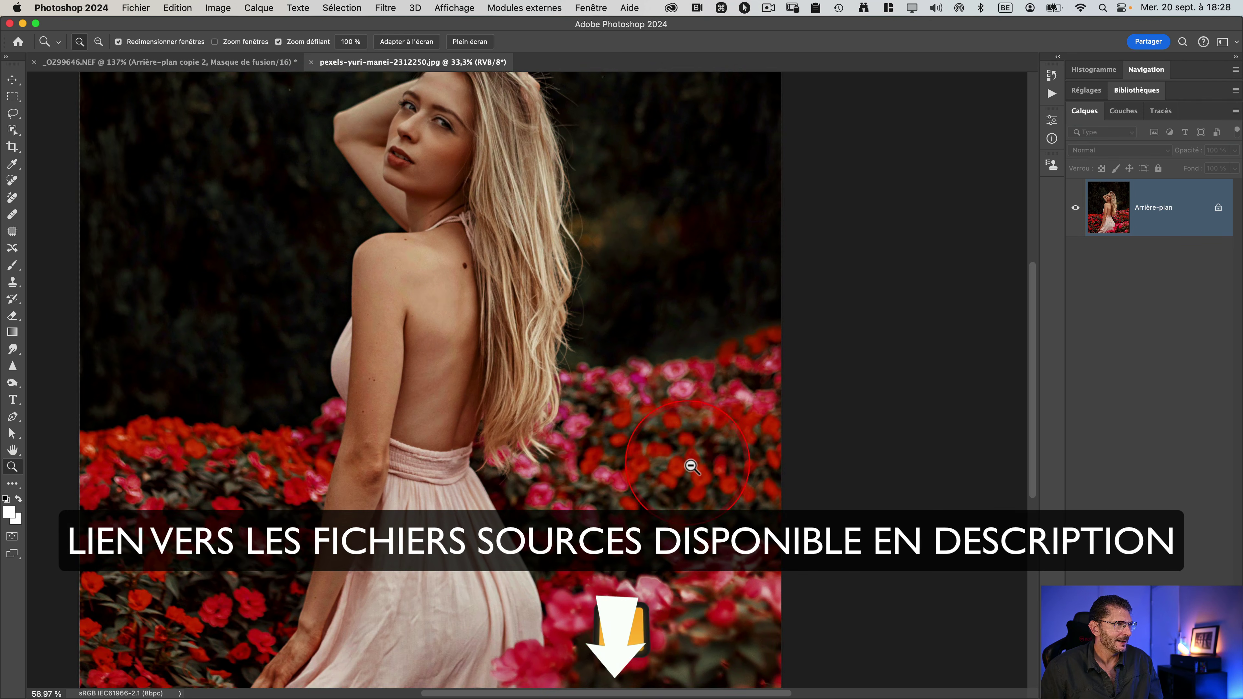
click(631, 517)
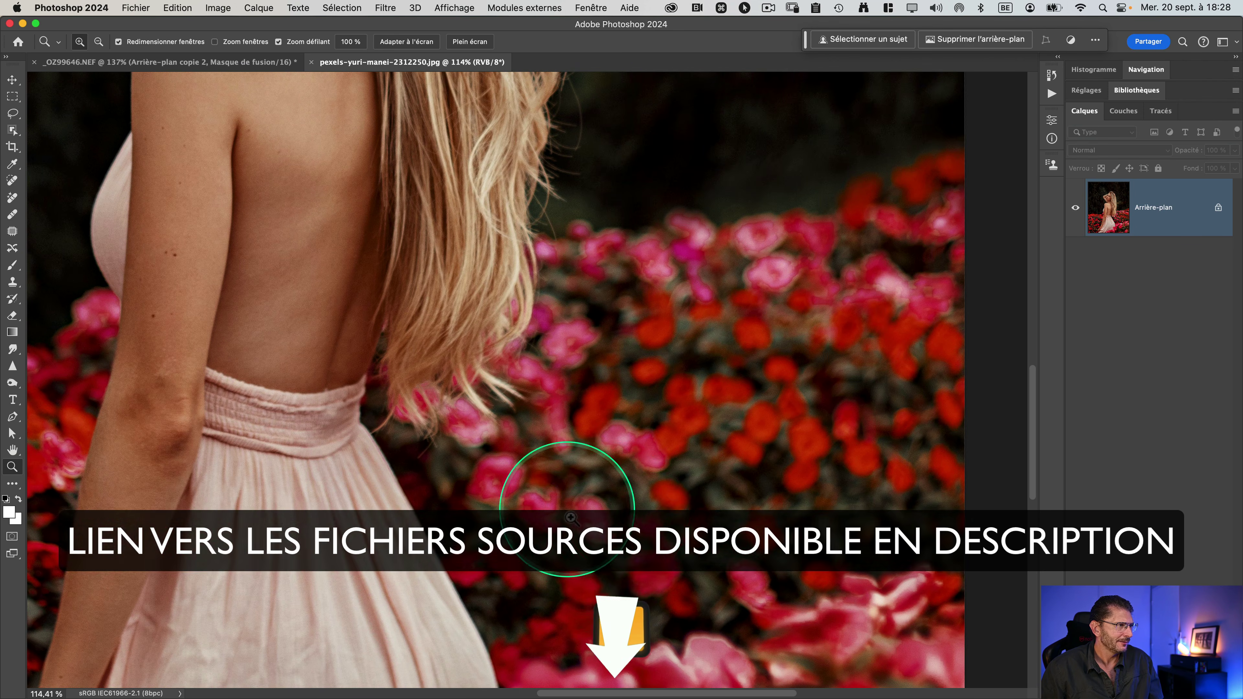
key(z)
drag(624, 532, 575, 527)
key(super+0)
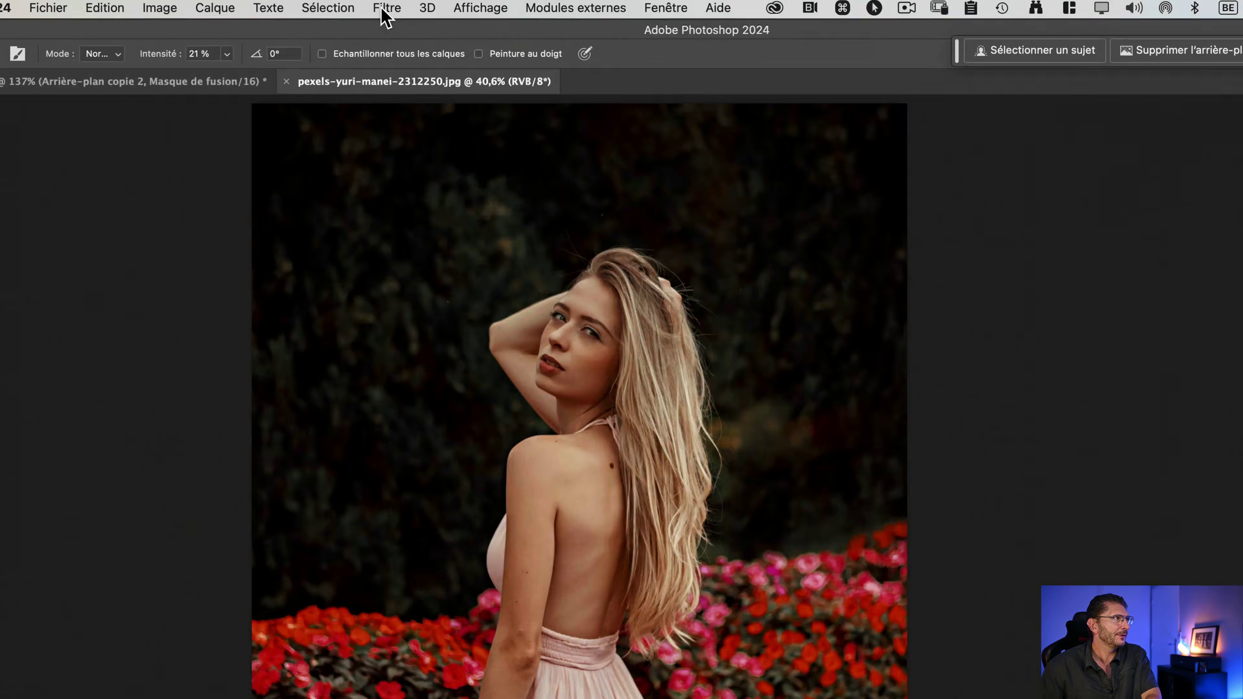
- Enable the Flou de profondeur neural filter on the portrait and turn off Sujet de la mise au point
click(384, 8)
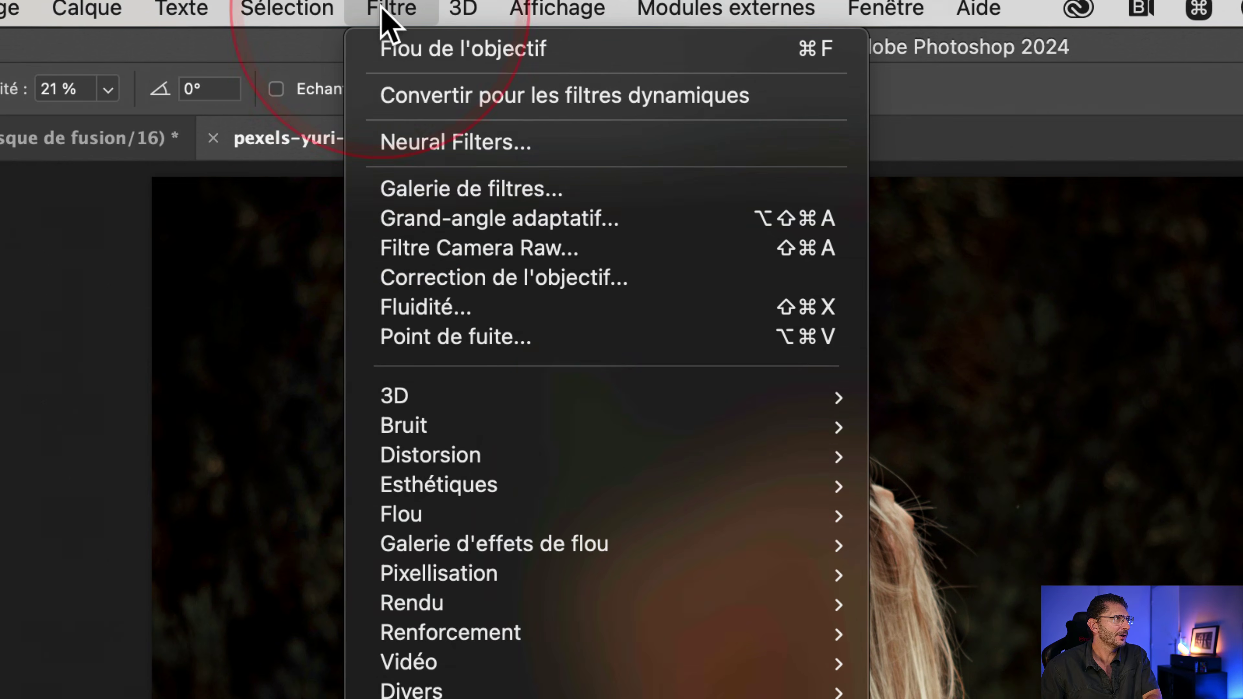
click(416, 142)
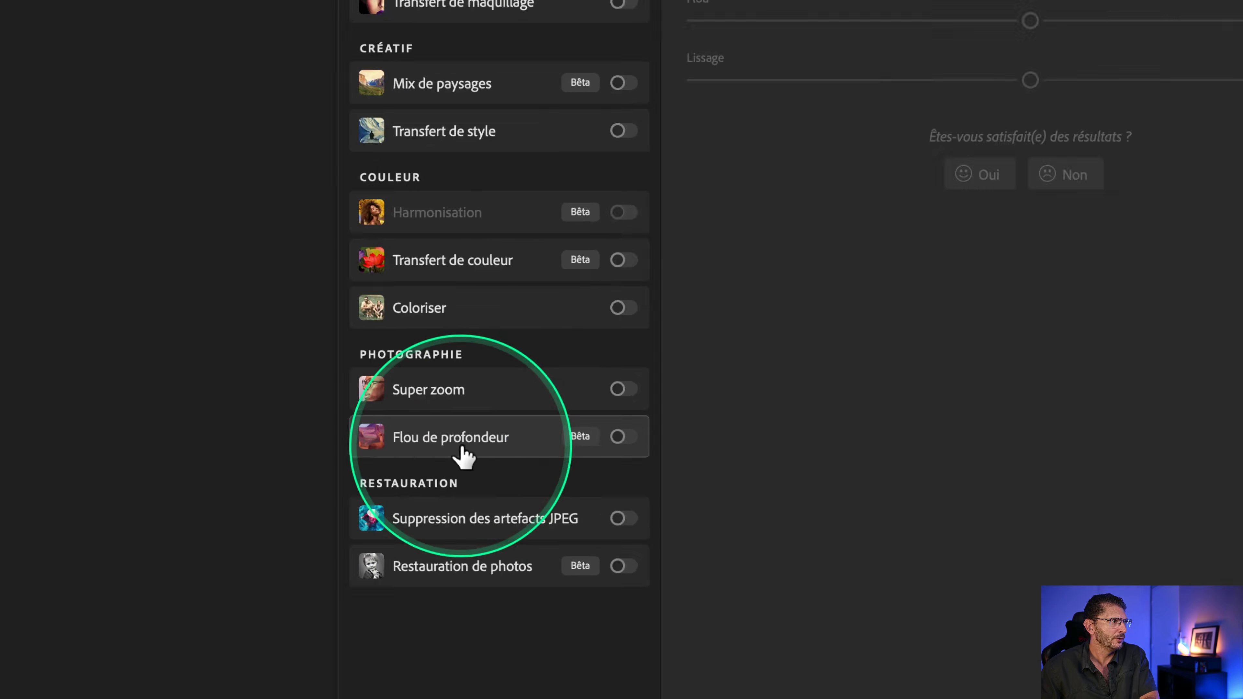
click(618, 438)
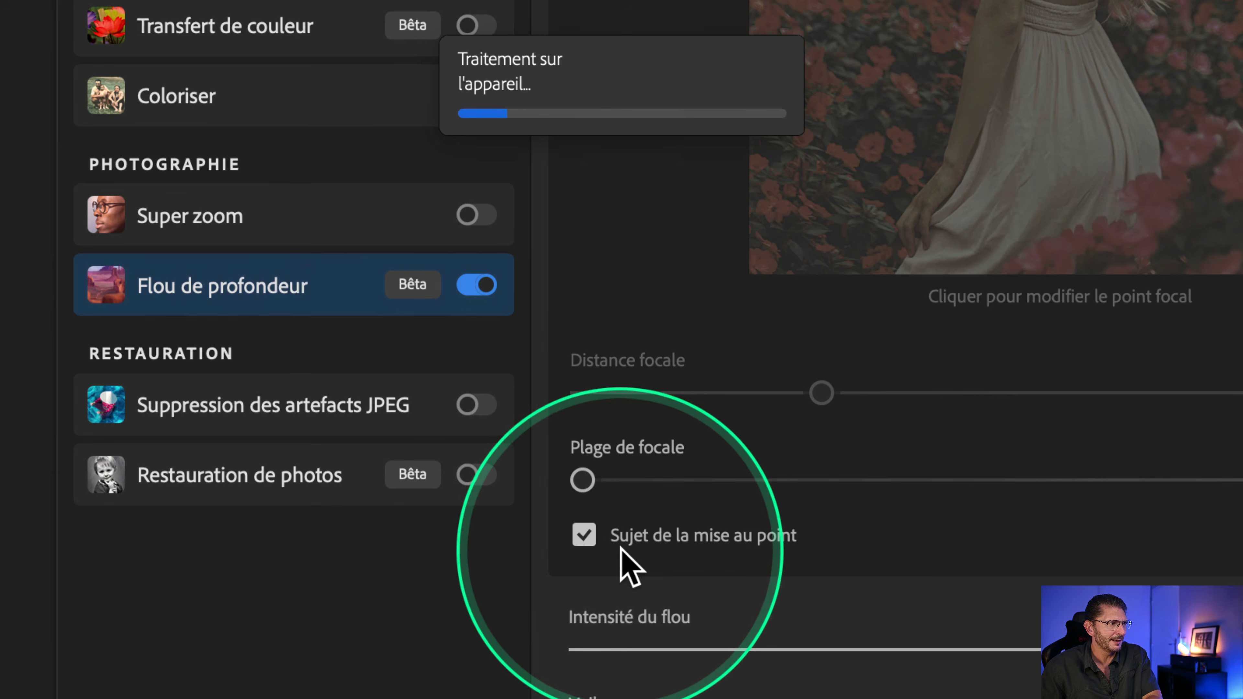
click(585, 535)
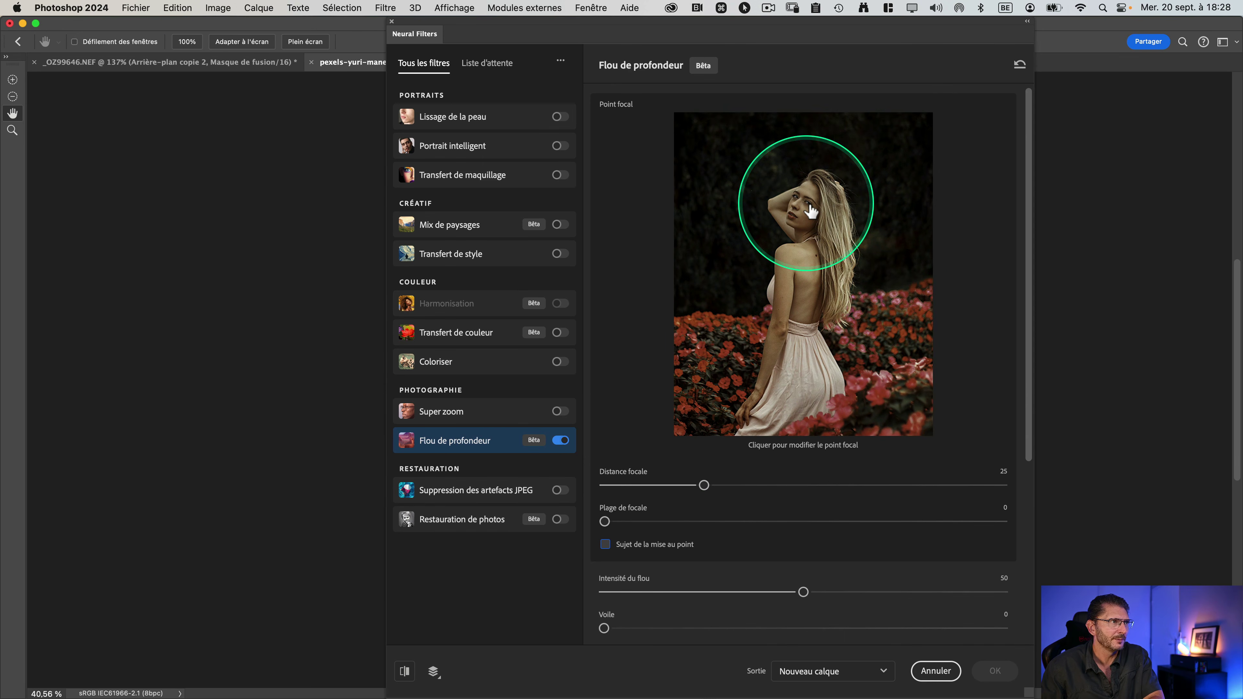
- Place the focal point on the woman's face and output only the depth map to a new layer
click(807, 202)
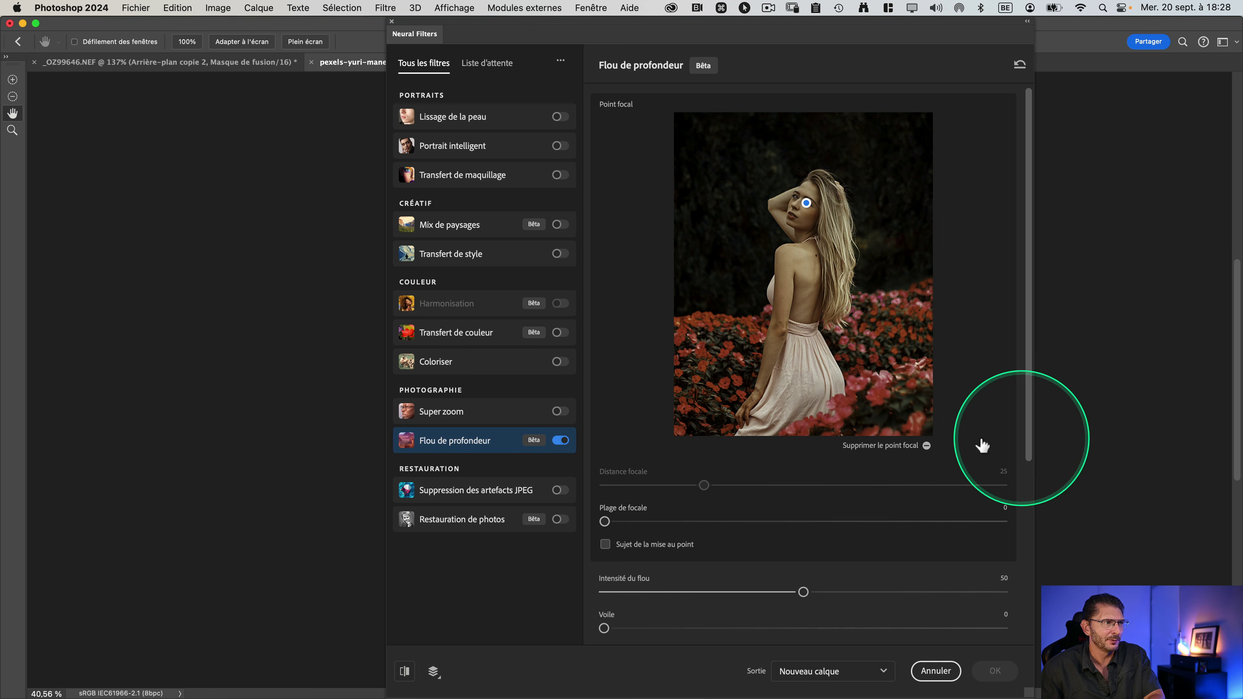
scroll(812, 514, down, 5)
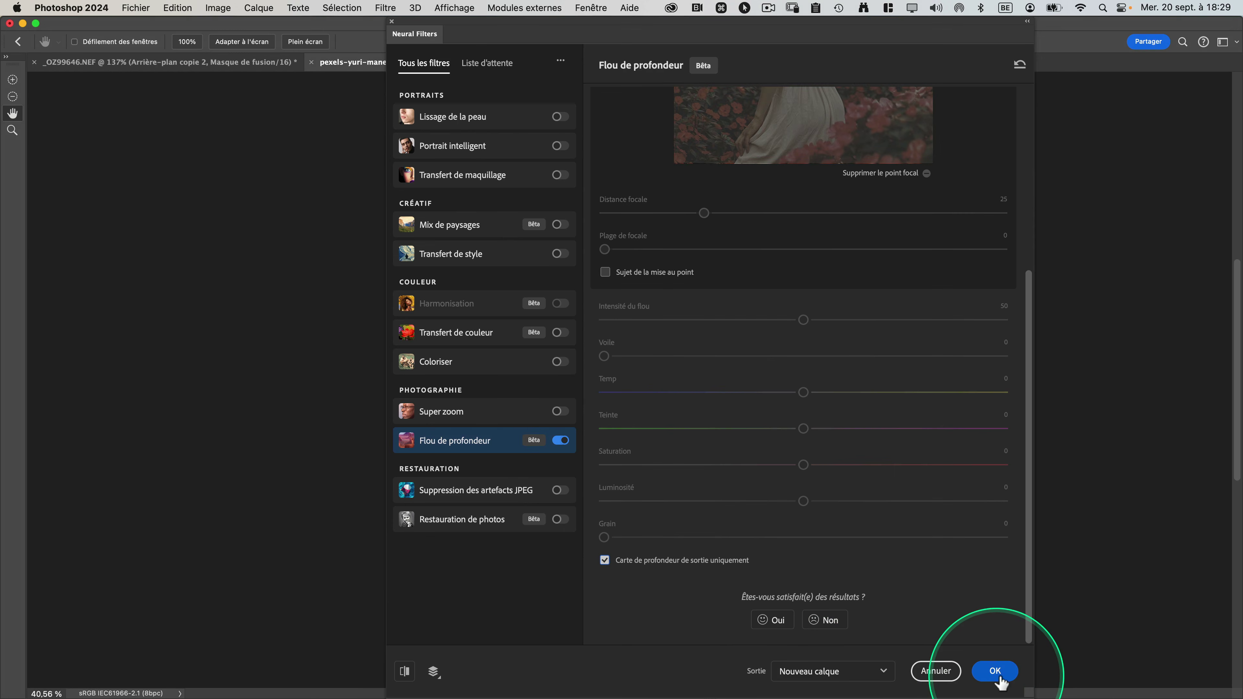
click(995, 672)
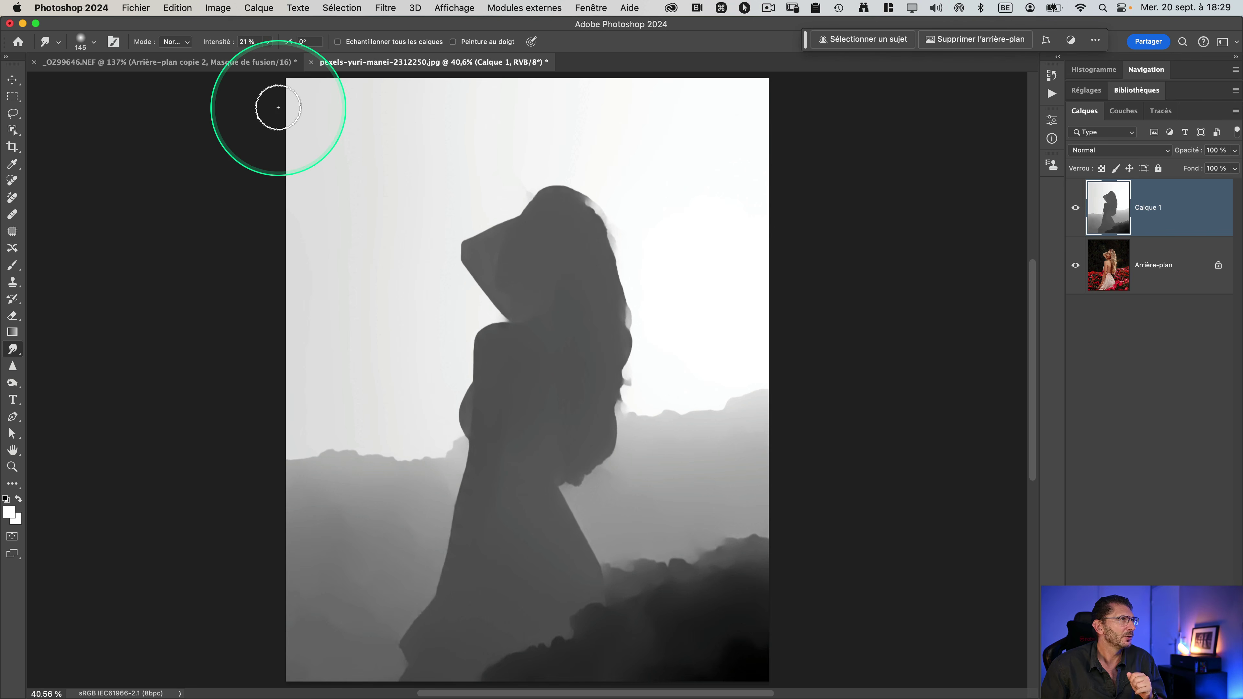
- Copy the whole depth map layer into a new alpha channel and name the channel depth map
key(super+a)
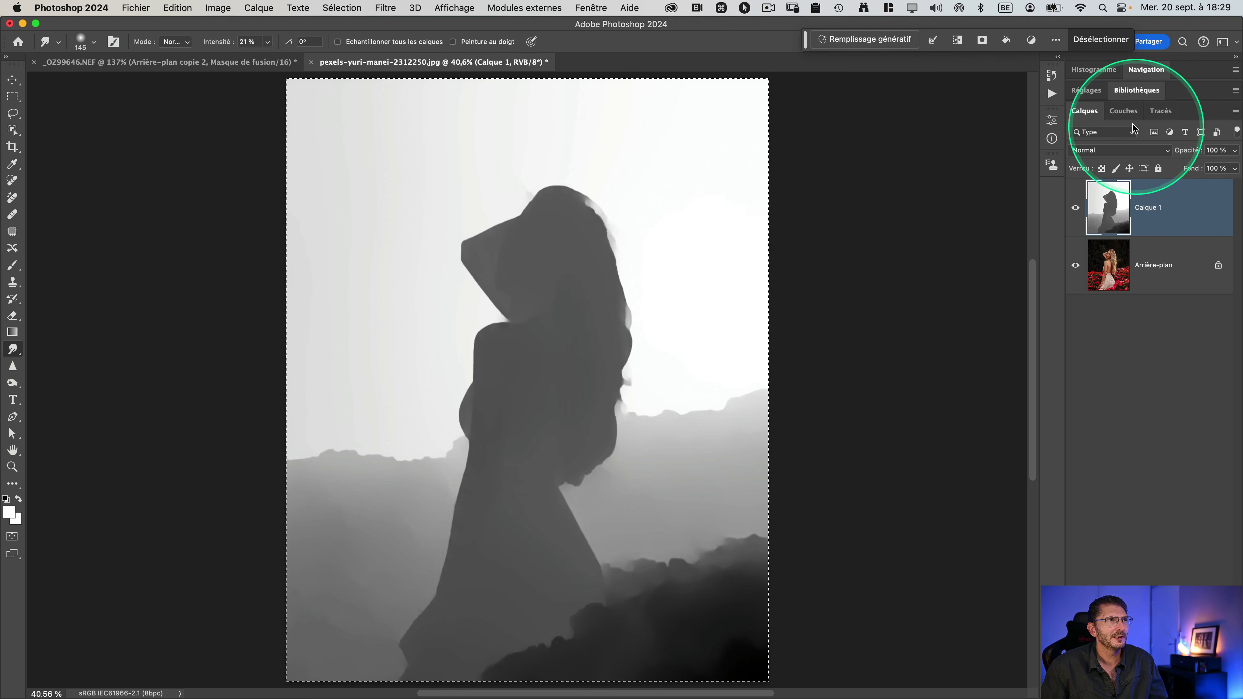
click(1123, 110)
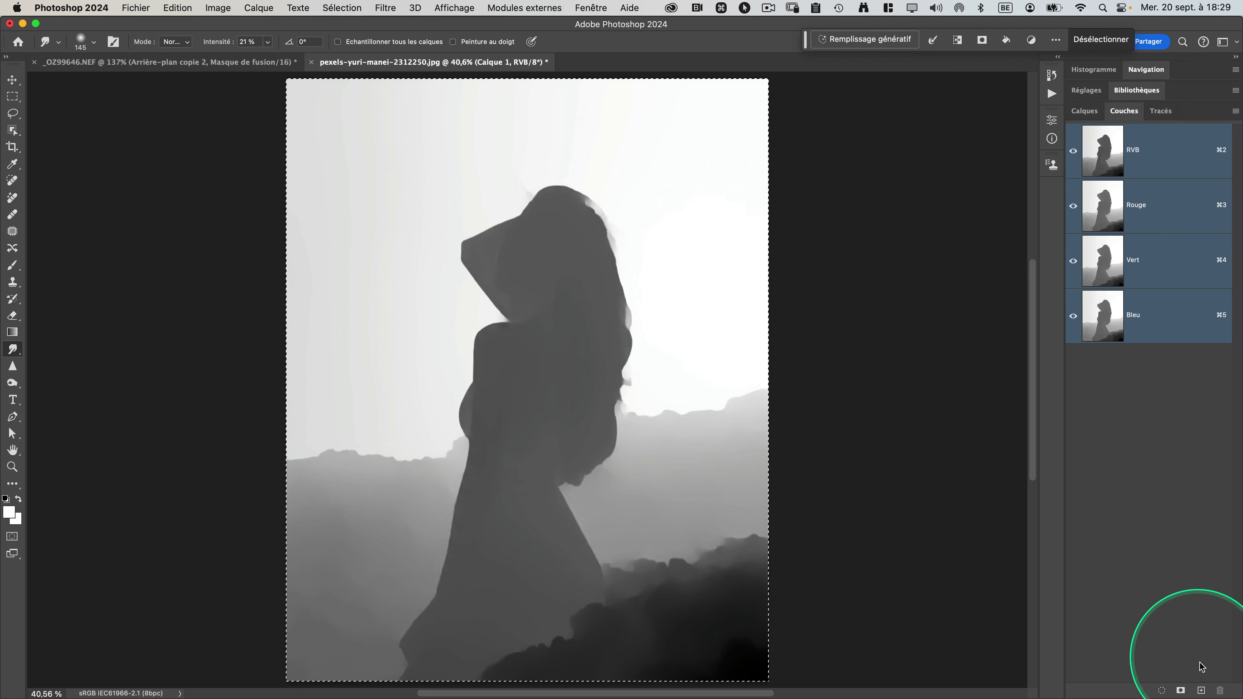
click(1201, 690)
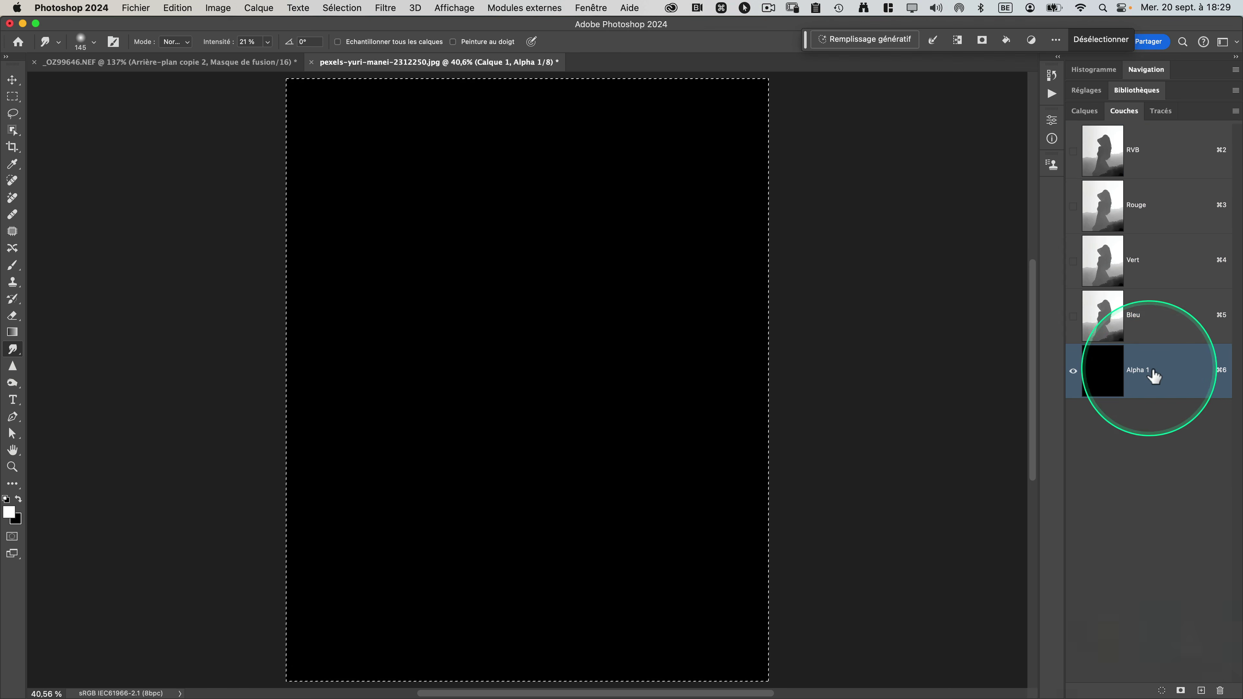
key(super+v)
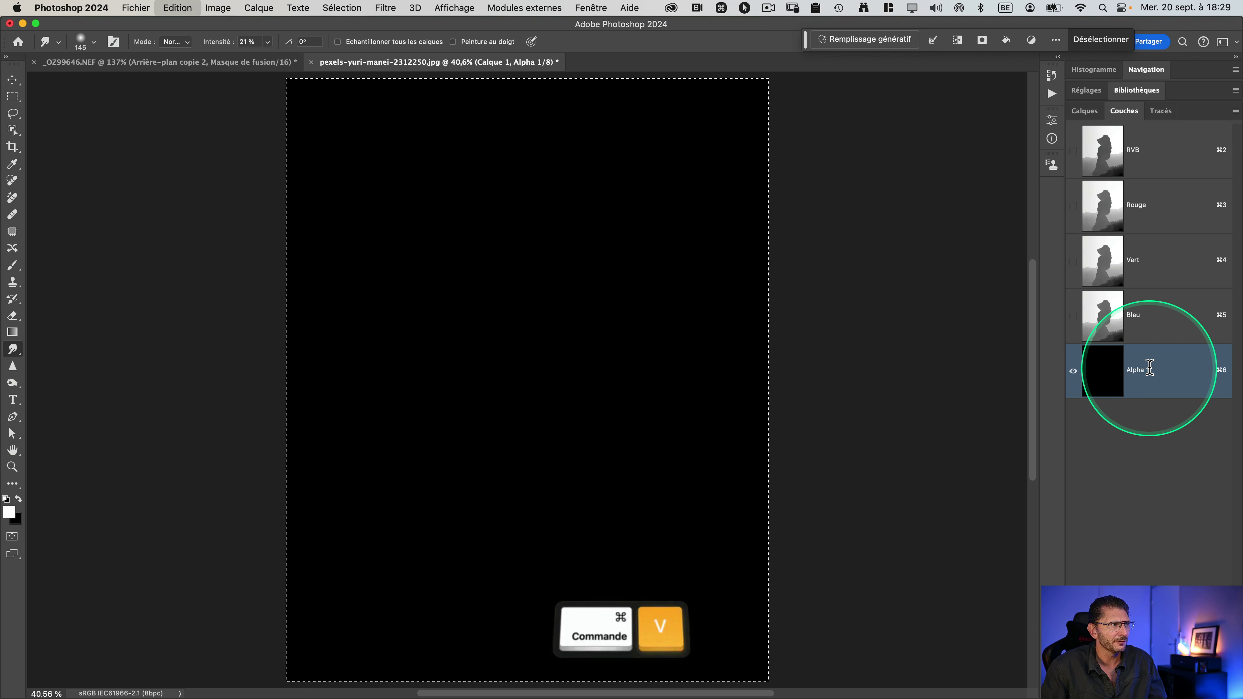
double_click(1143, 370)
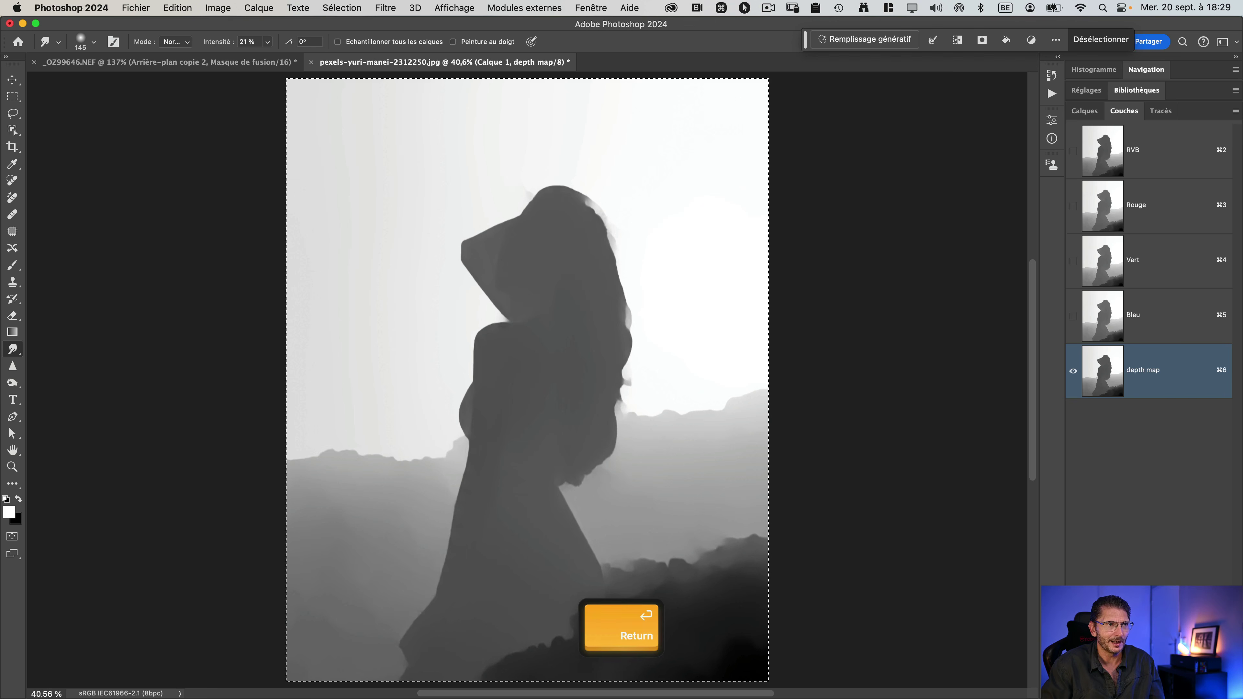
- Return to the RVB composite channel, clear the selection, and delete the grayscale depth map layer Calque 1
click(1159, 154)
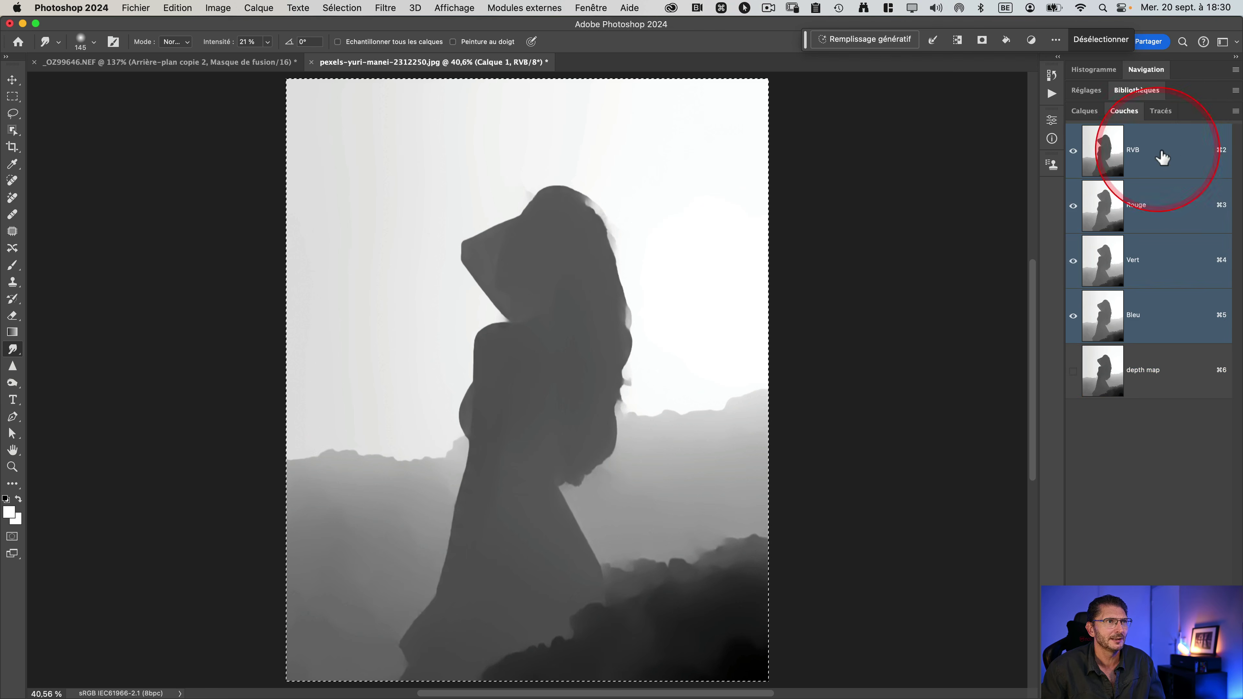
key(super)
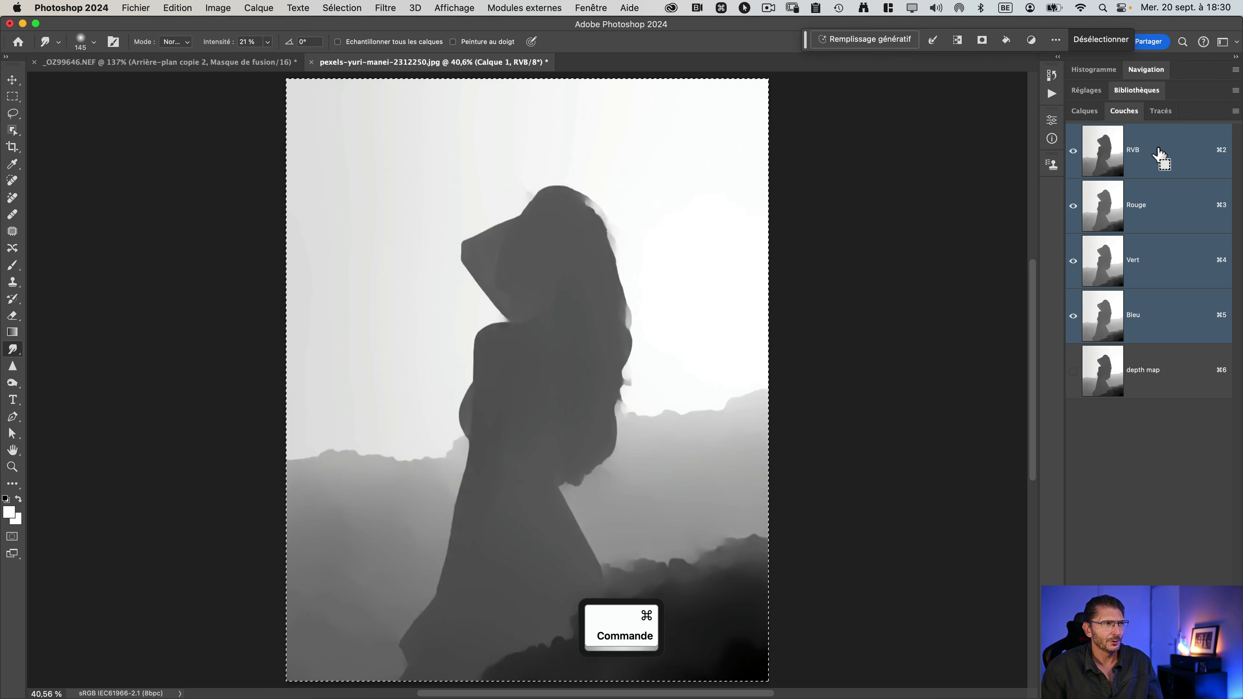
key(super+d)
click(1084, 111)
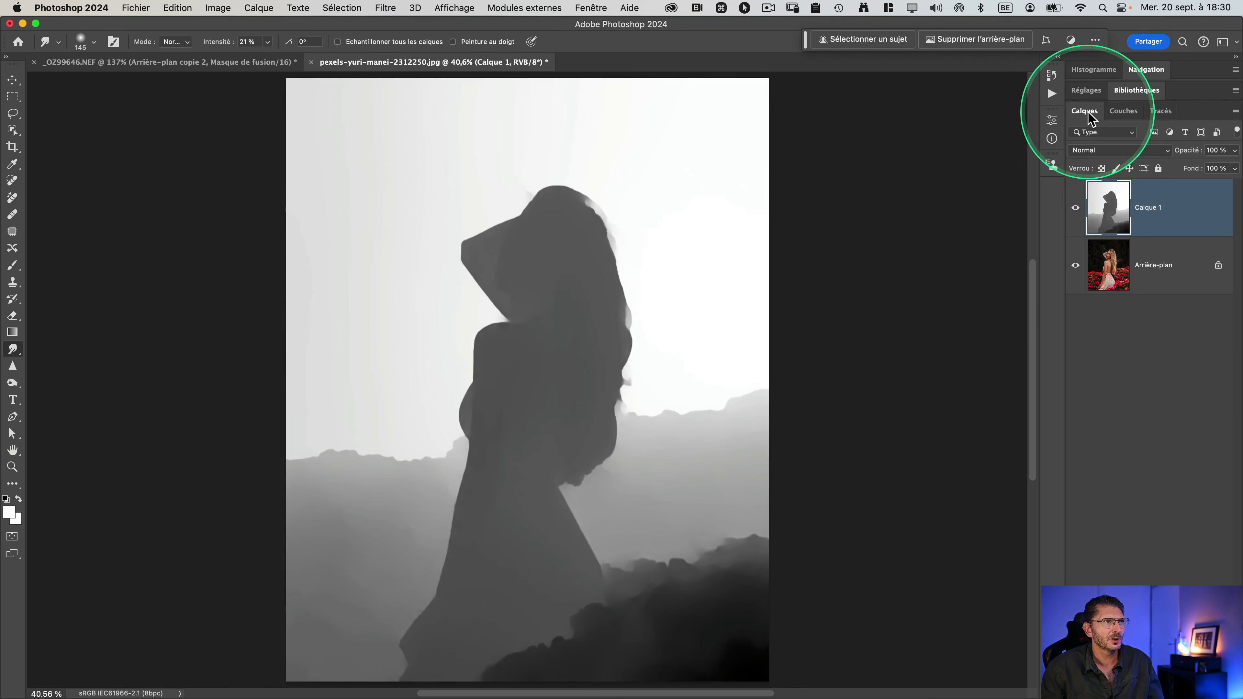
click(1157, 204)
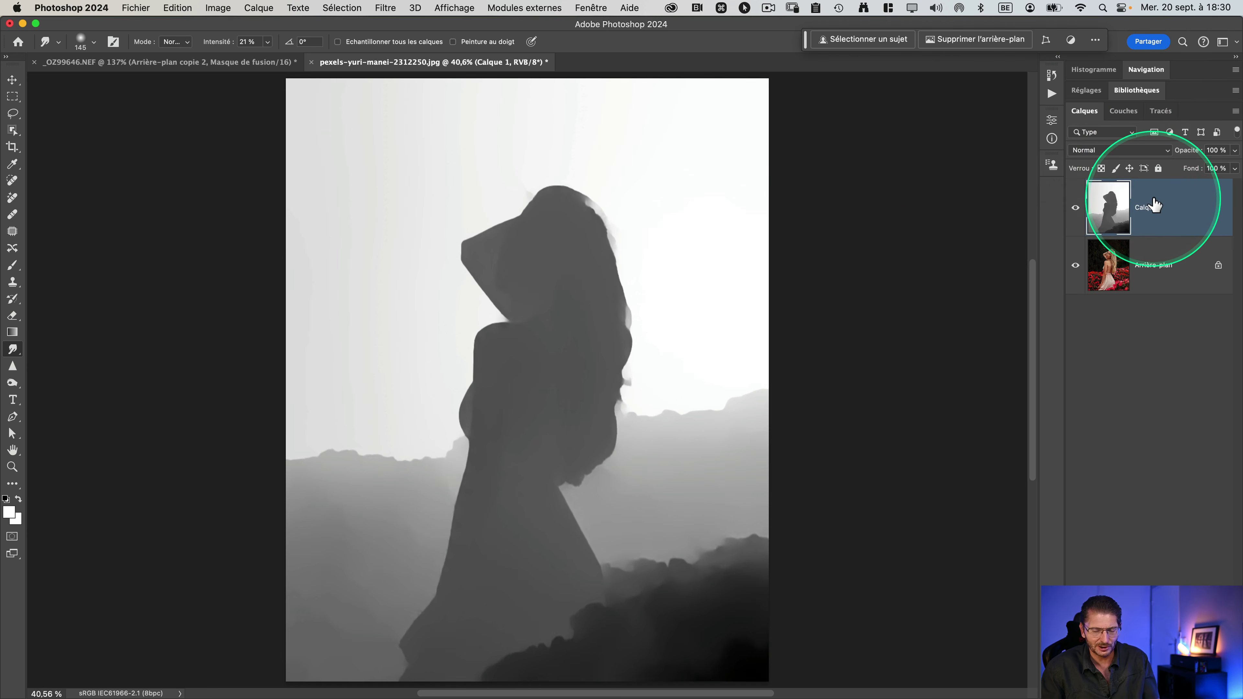
key(Delete)
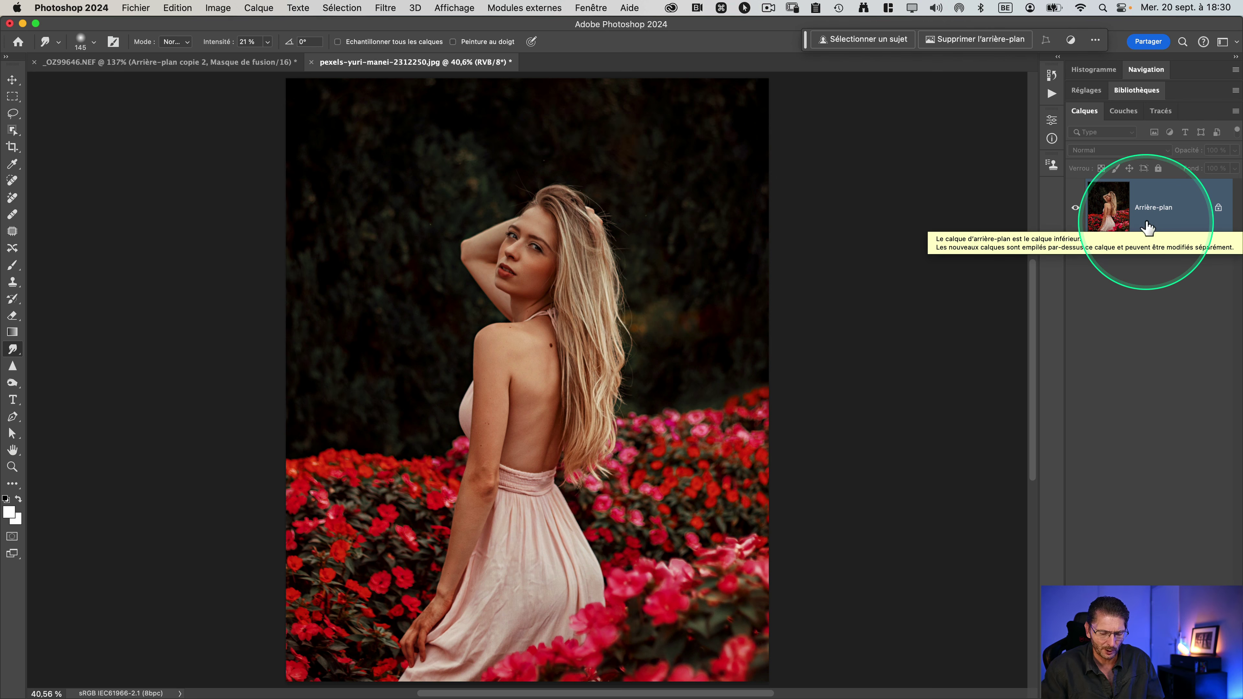
- Duplicate the Arrière-plan layer and start Flou de l'objectif on the copy with the Plus rapide preview
key(super)
key(super+j)
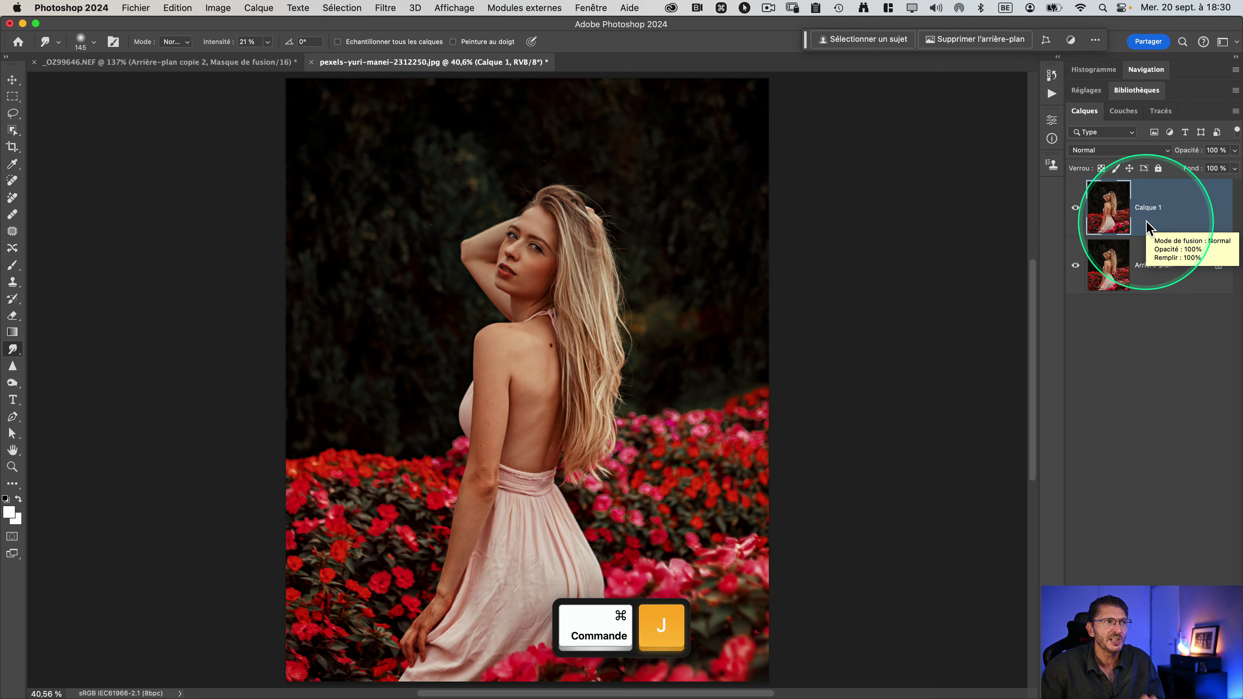
click(385, 8)
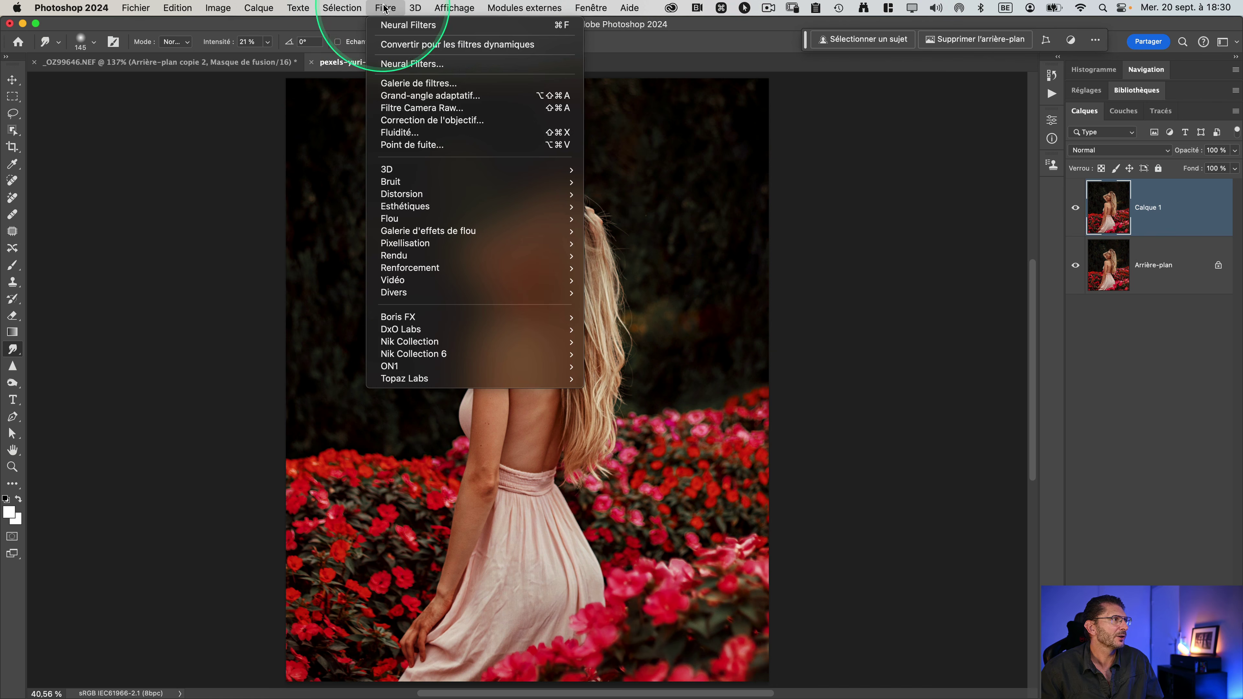
mouse_move(434, 225)
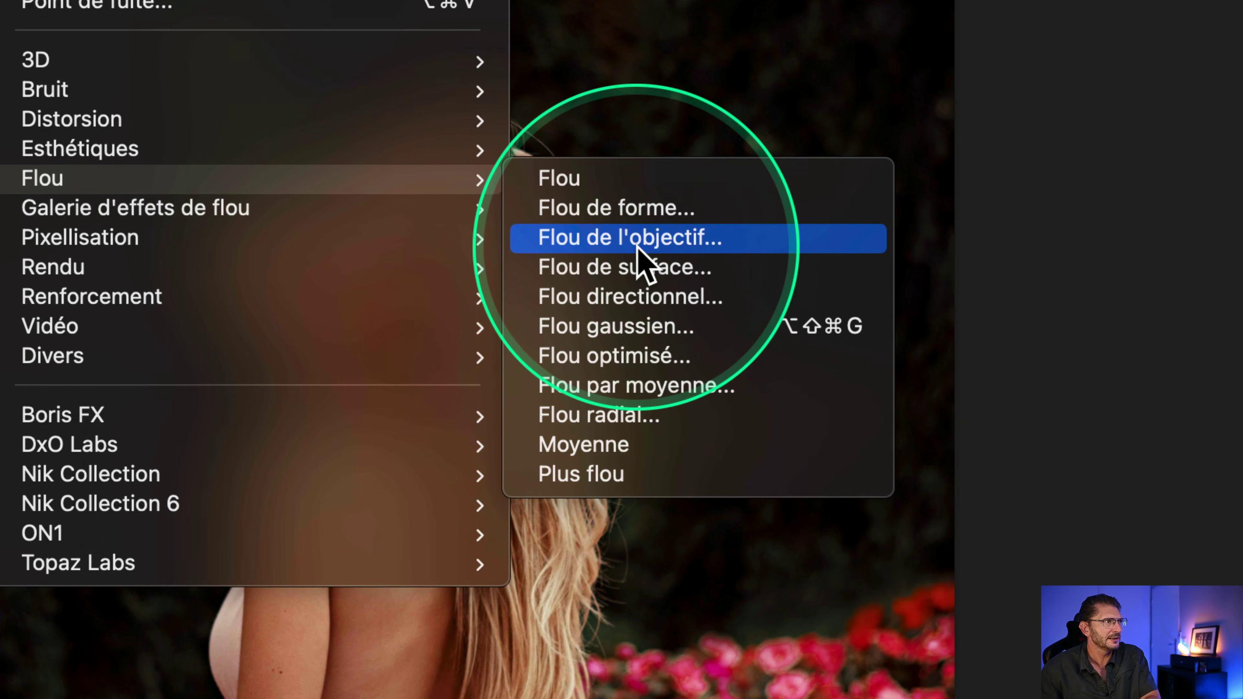
click(636, 246)
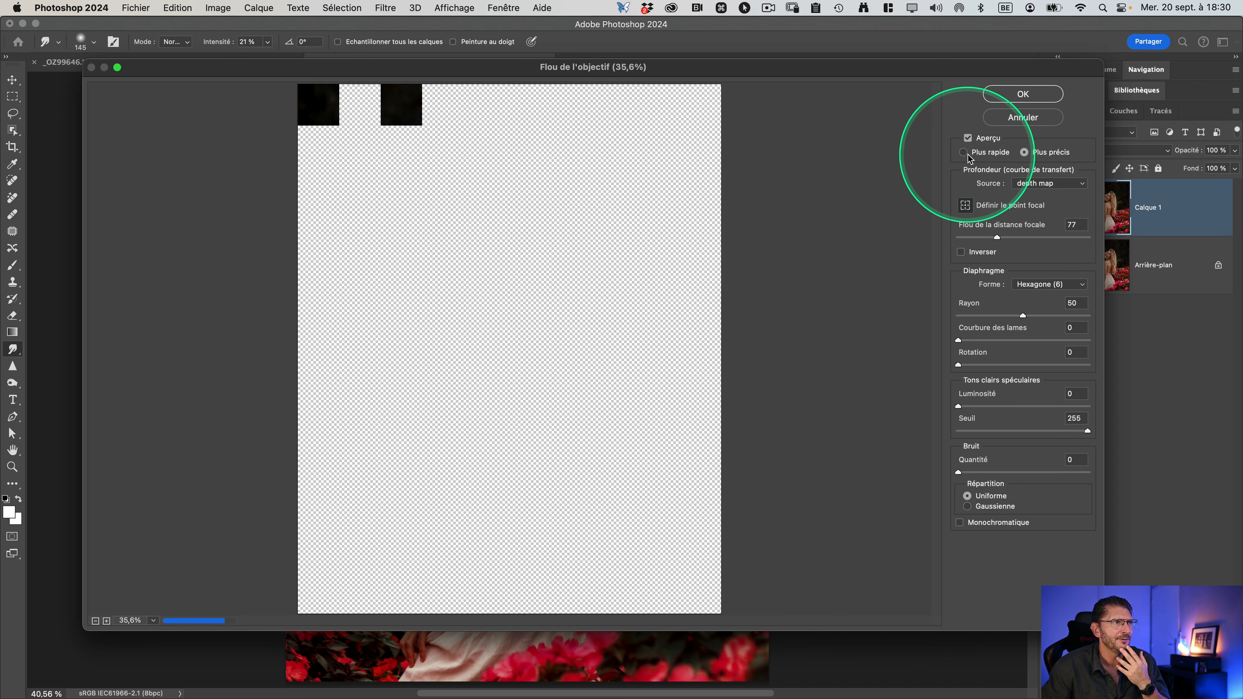
click(981, 155)
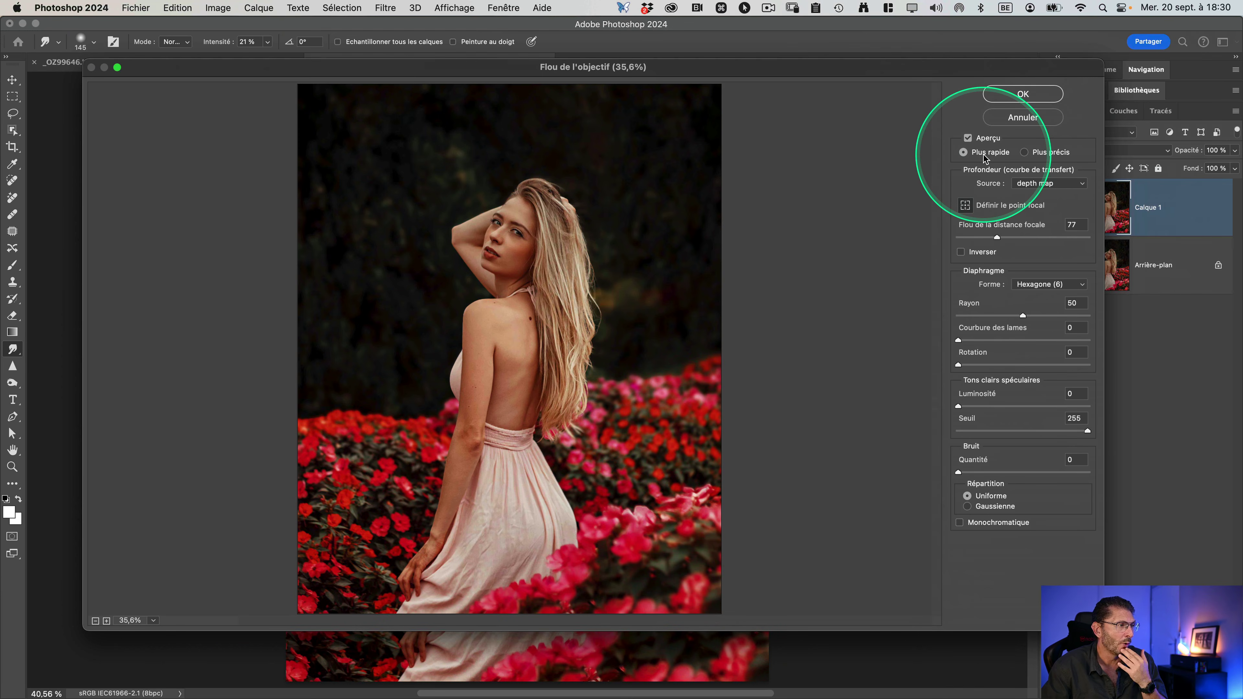
- Keep depth map as the lens blur's depth source and set the focal point on the woman's face
click(1045, 186)
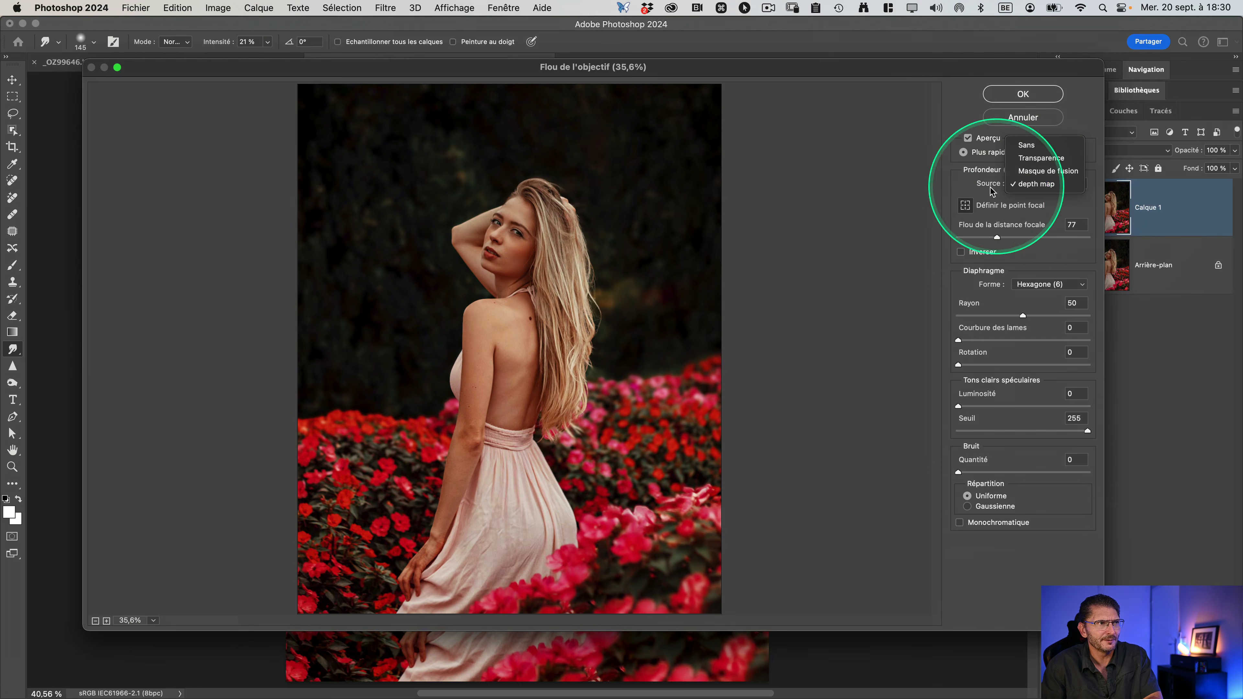
click(970, 208)
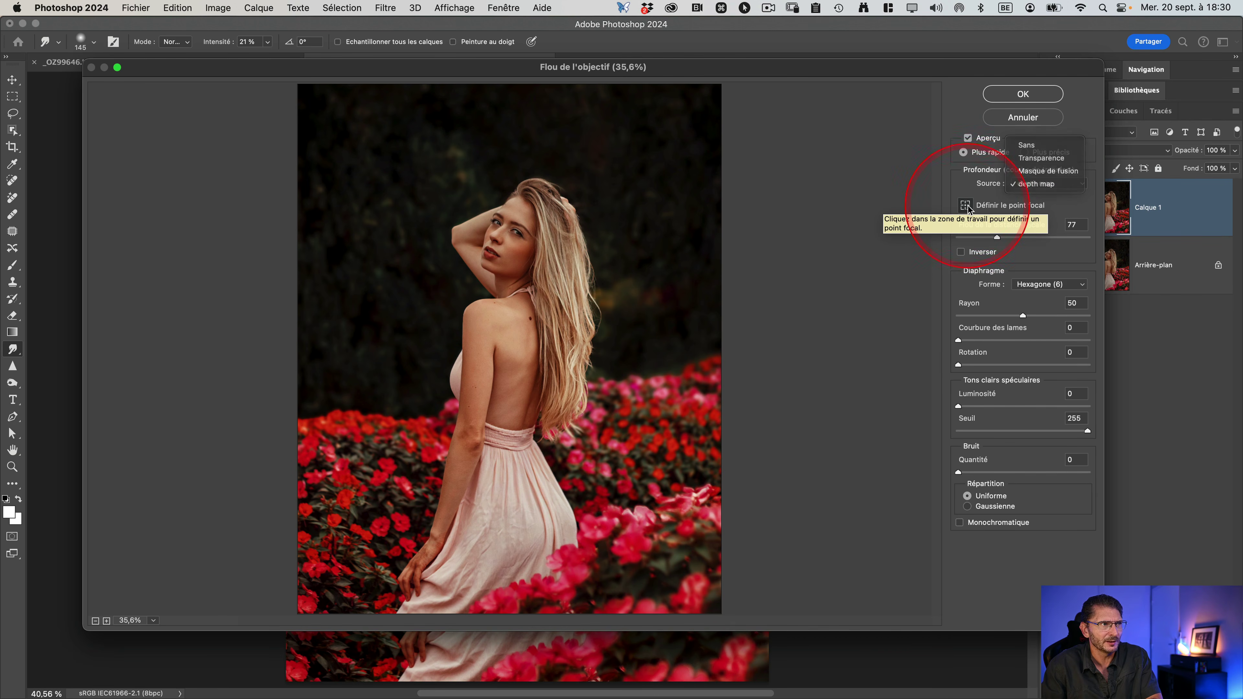
click(518, 236)
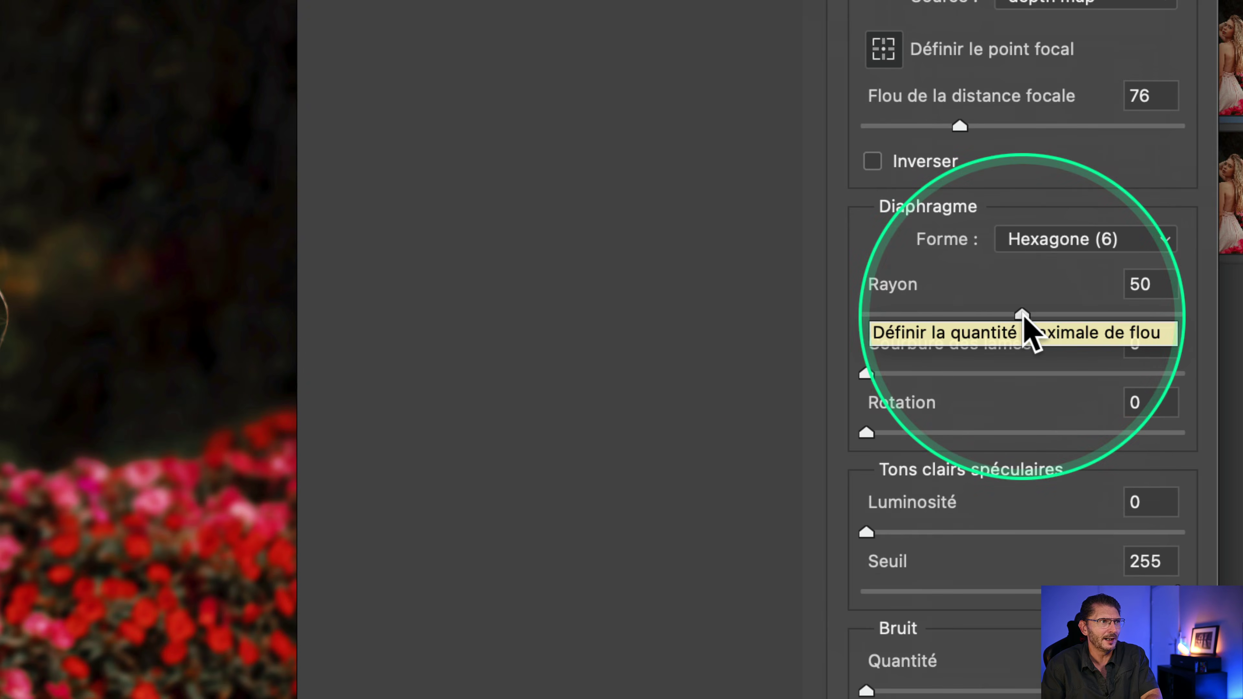
- Raise the lens blur's Rayon to 100 and keep the diaphragm shape at Hexagone (6)
click(1023, 316)
drag(1062, 314, 1195, 306)
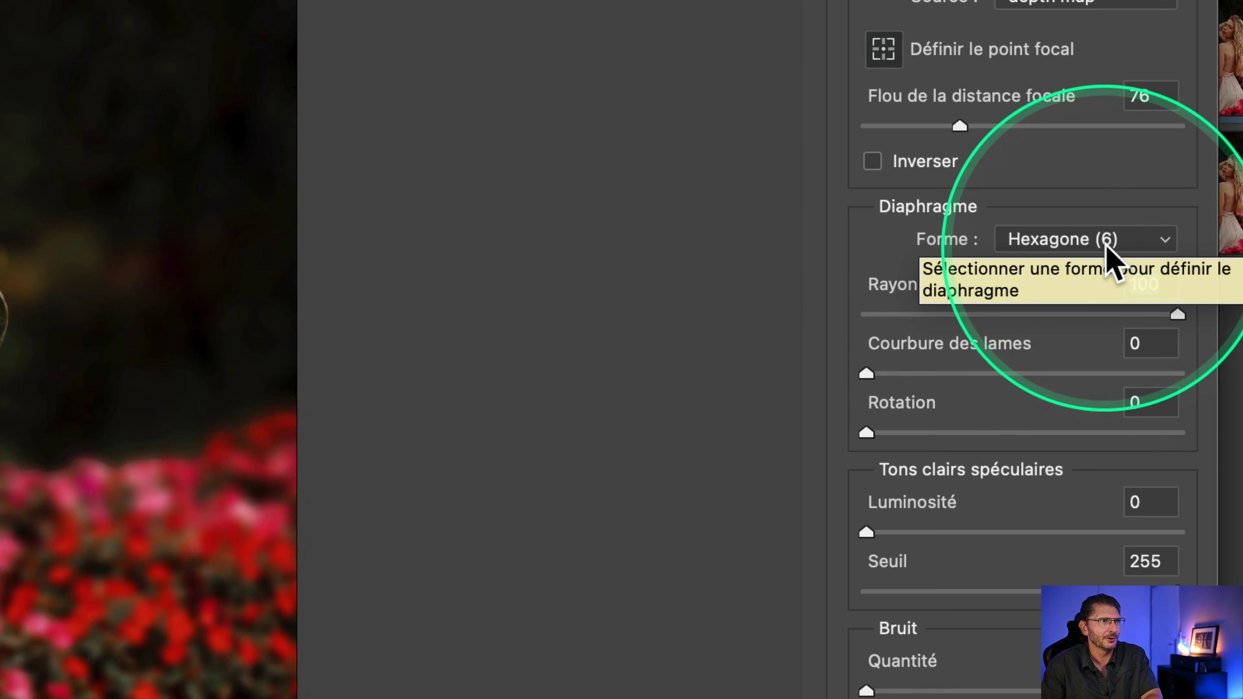
click(1107, 240)
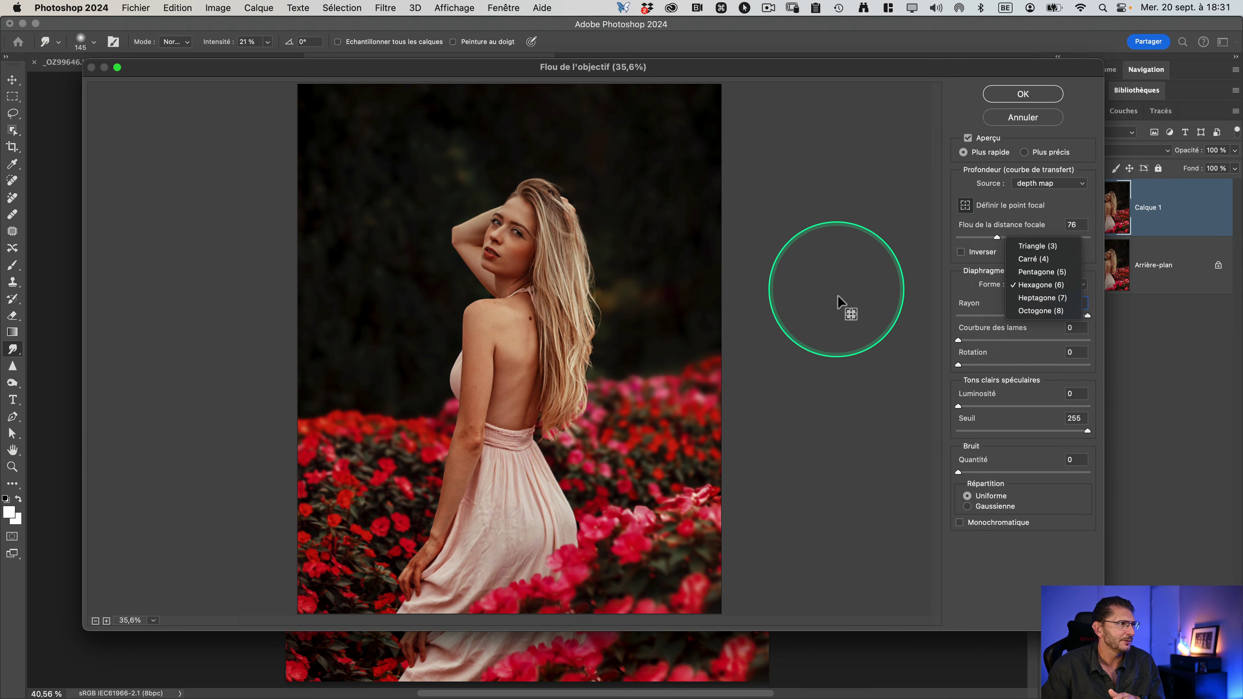
click(987, 287)
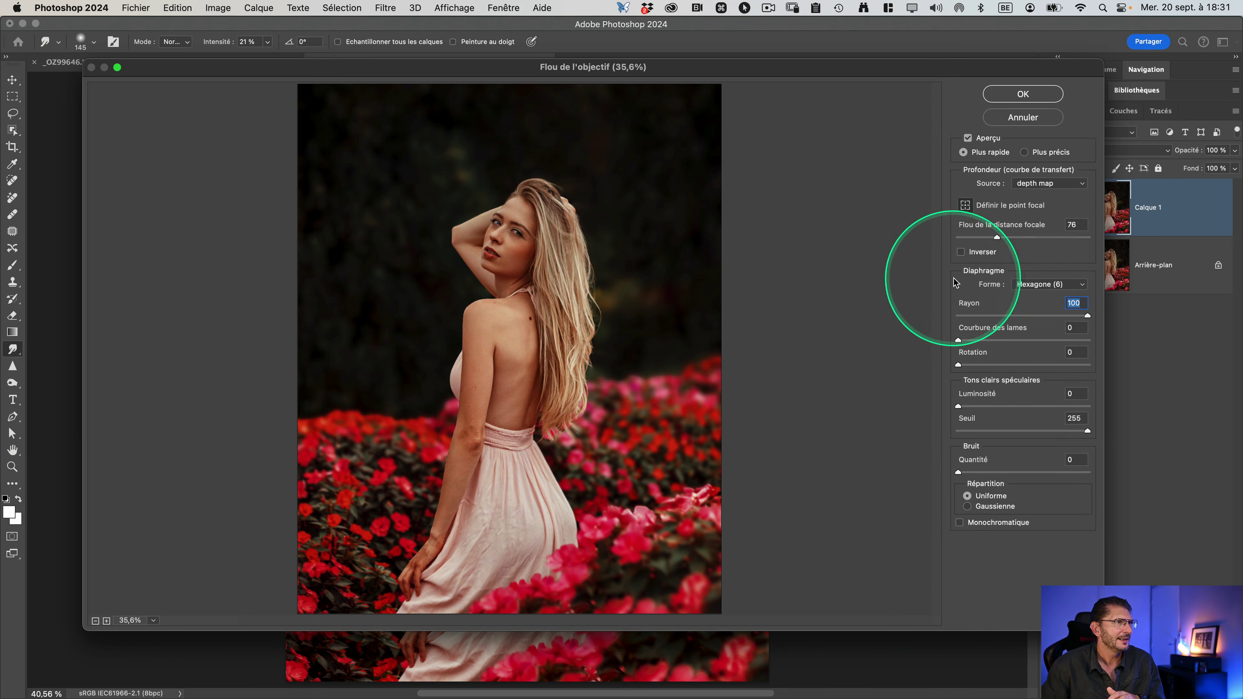
- Compare the portrait with and without the lens blur preview, and apply the filter to Calque 1
click(968, 138)
click(969, 139)
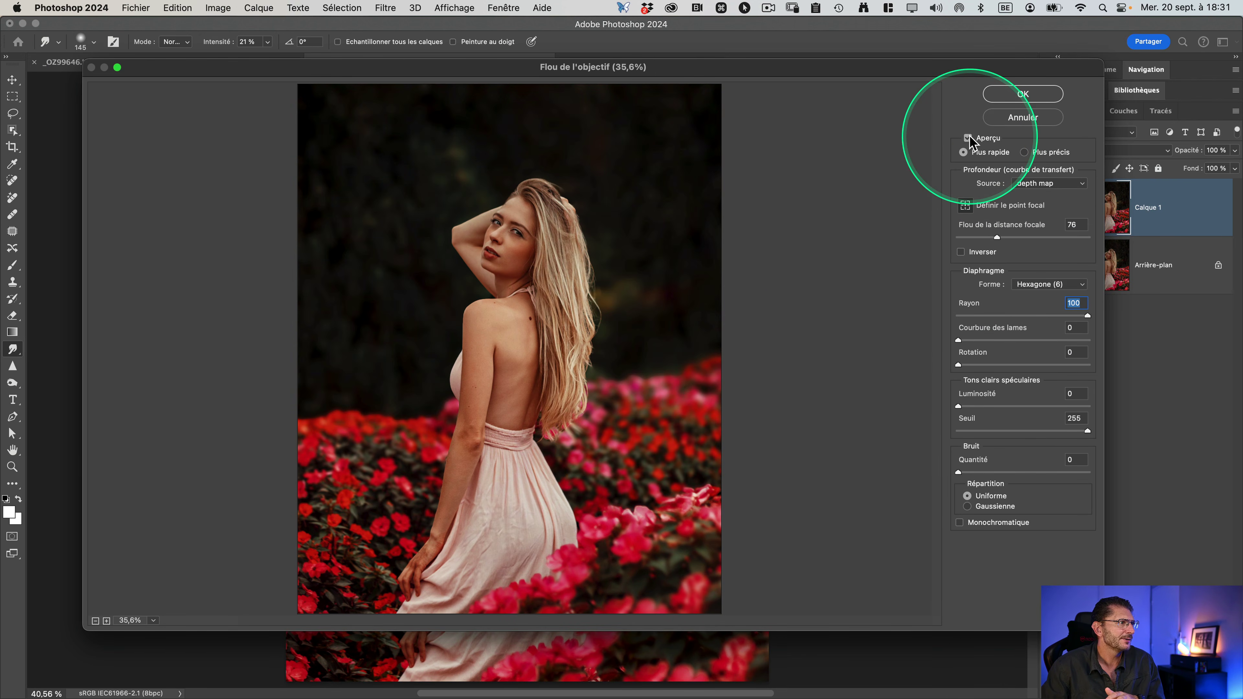
click(968, 138)
click(968, 138)
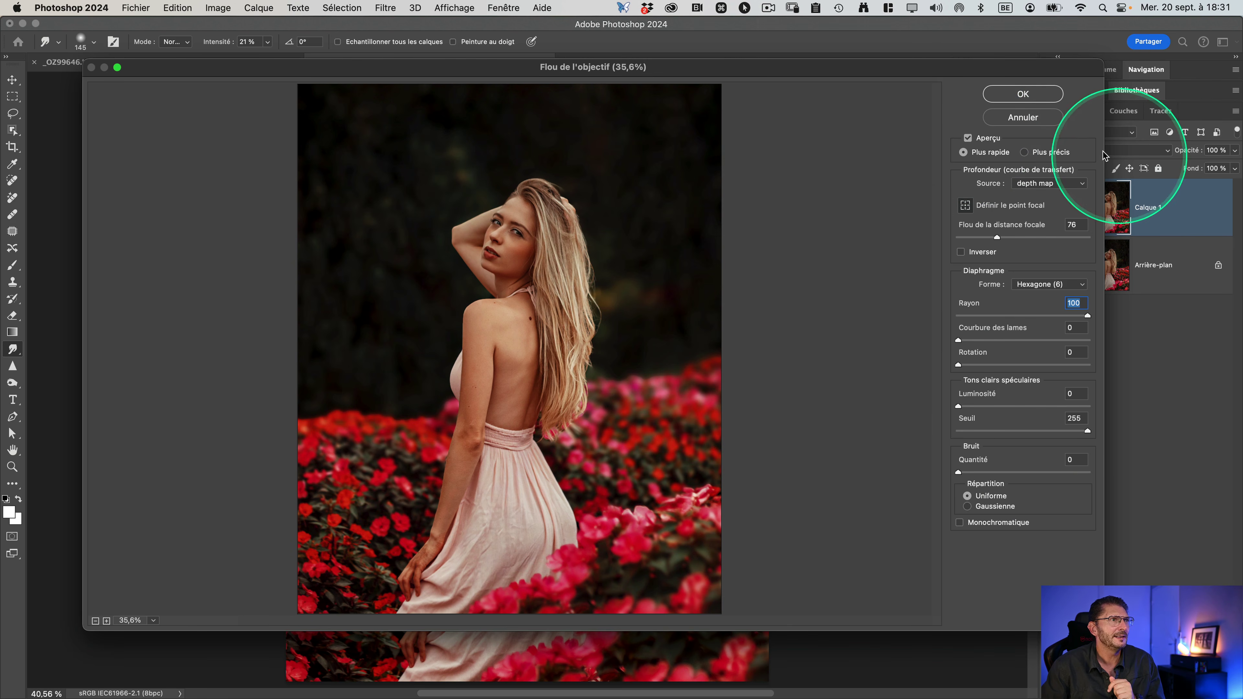
click(1011, 93)
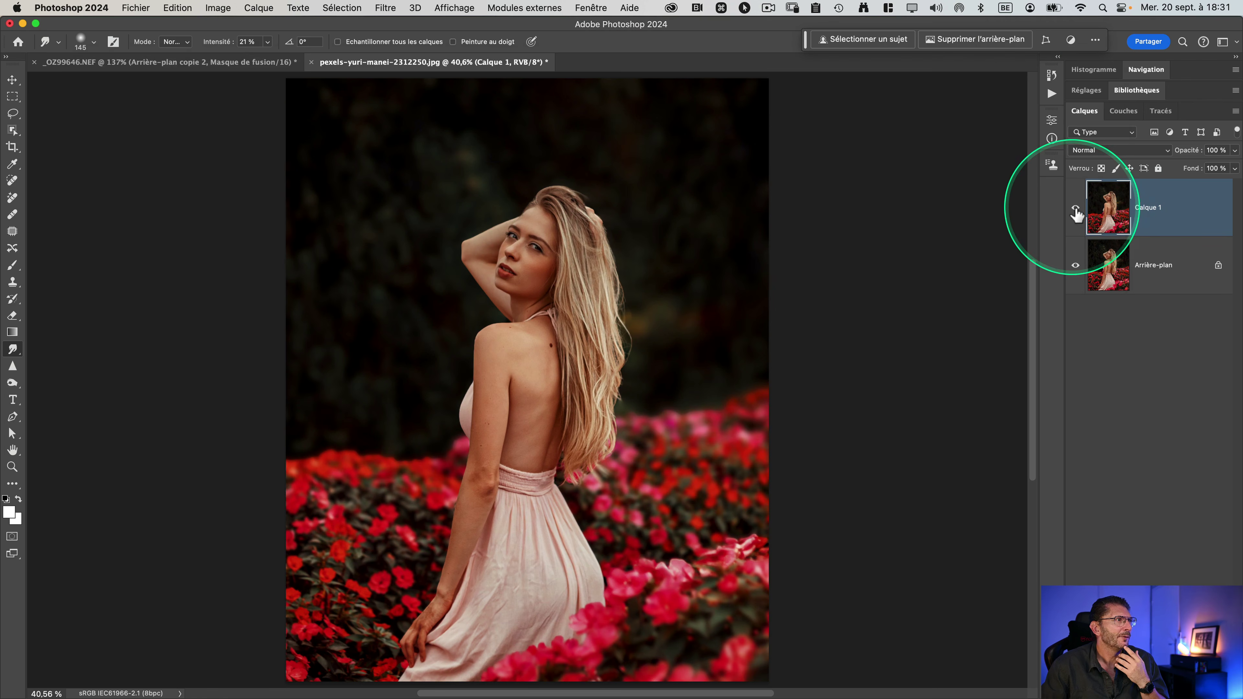
- Compare the blurred Calque 1 with the original photo and leave the blurred layer hidden
click(1075, 208)
click(1075, 210)
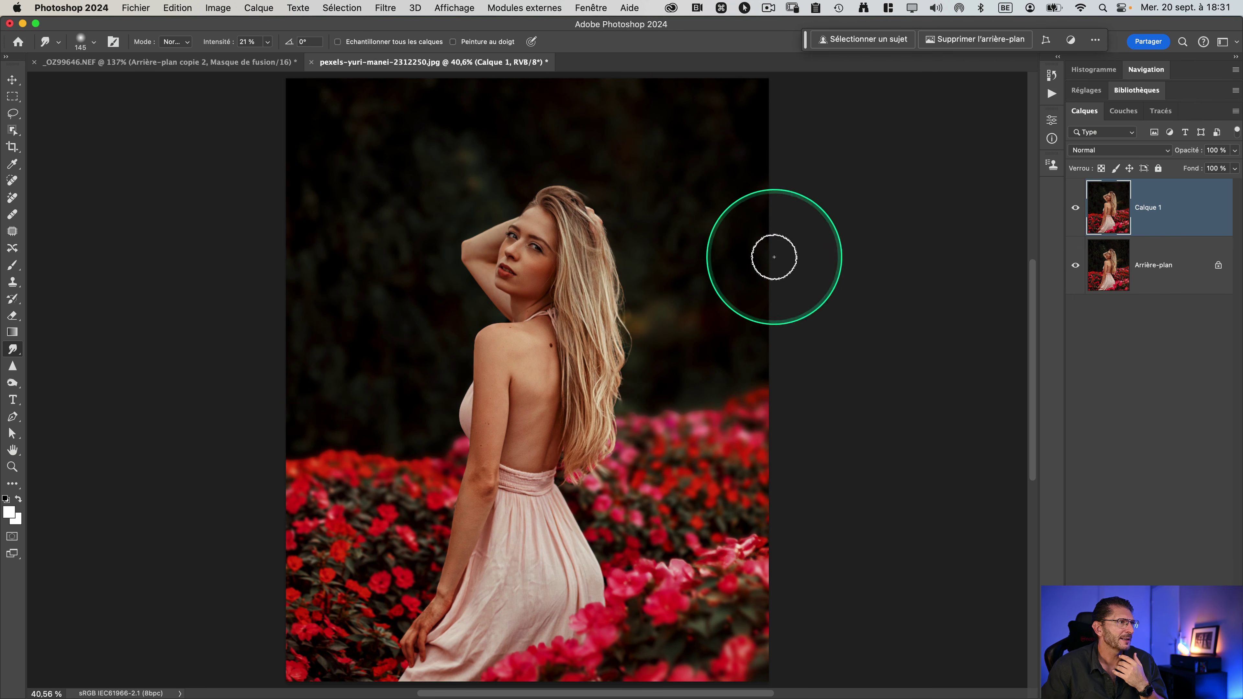
click(1076, 208)
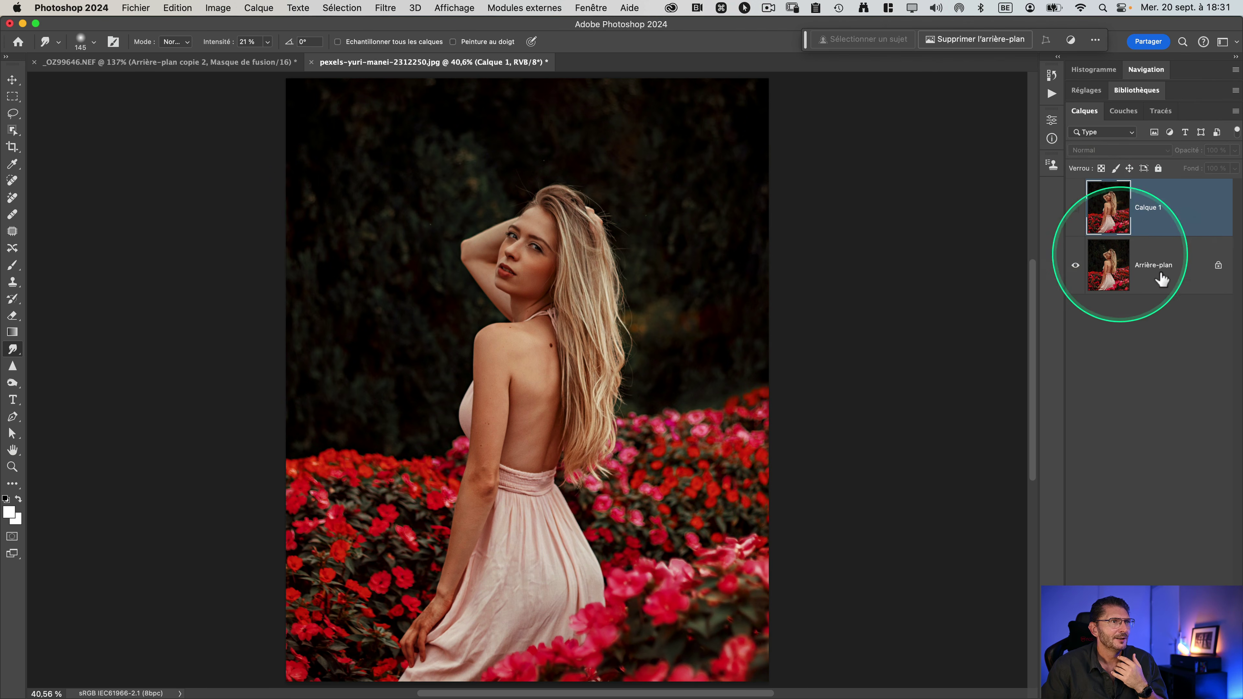
- Rename the blurred layer Calque 1 as flou d'objectif
click(1151, 275)
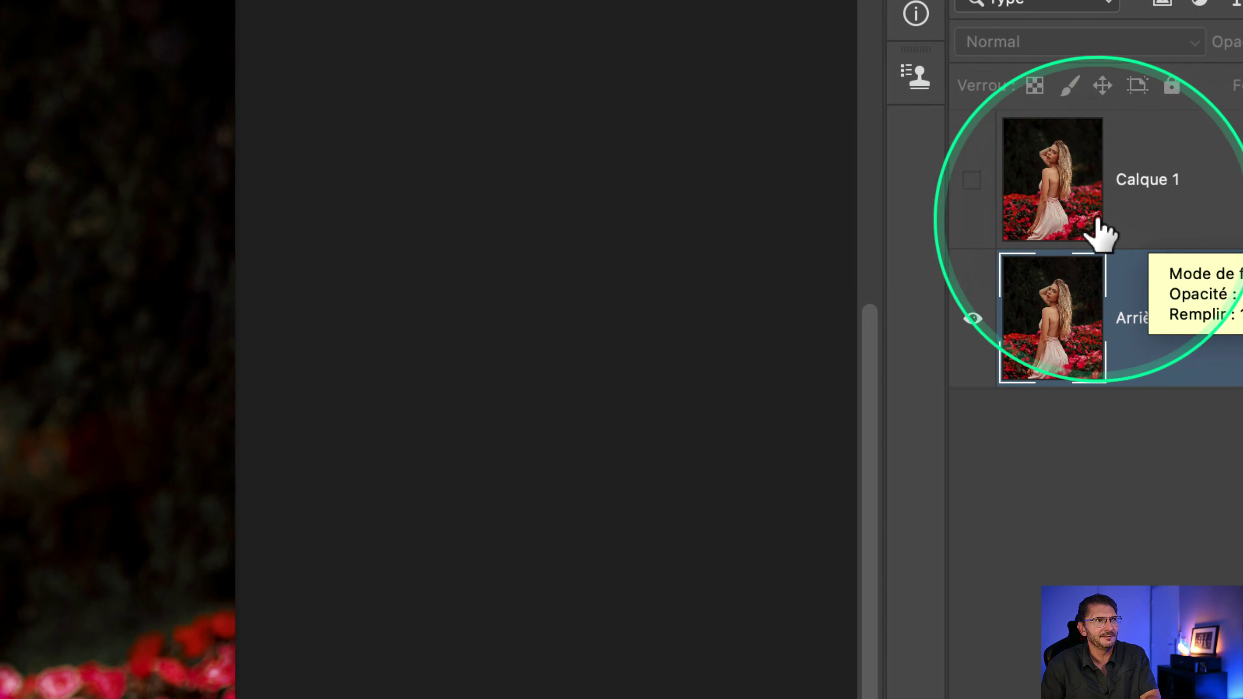
double_click(1145, 207)
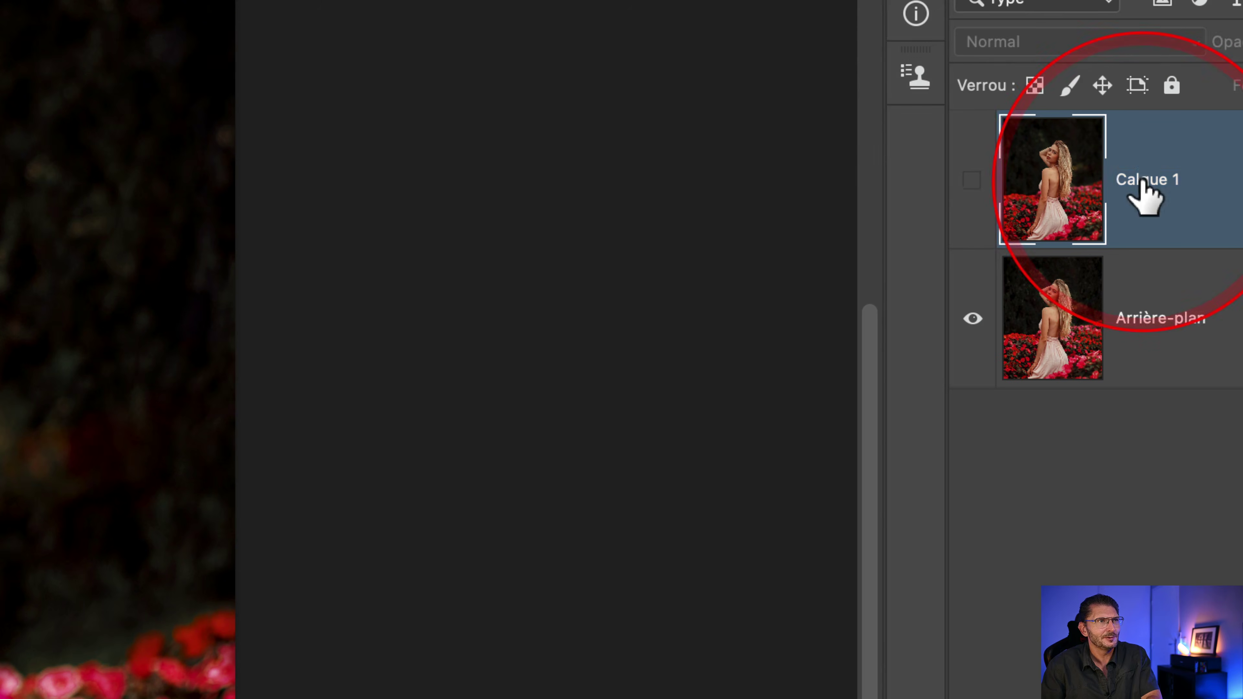
text(flou de )
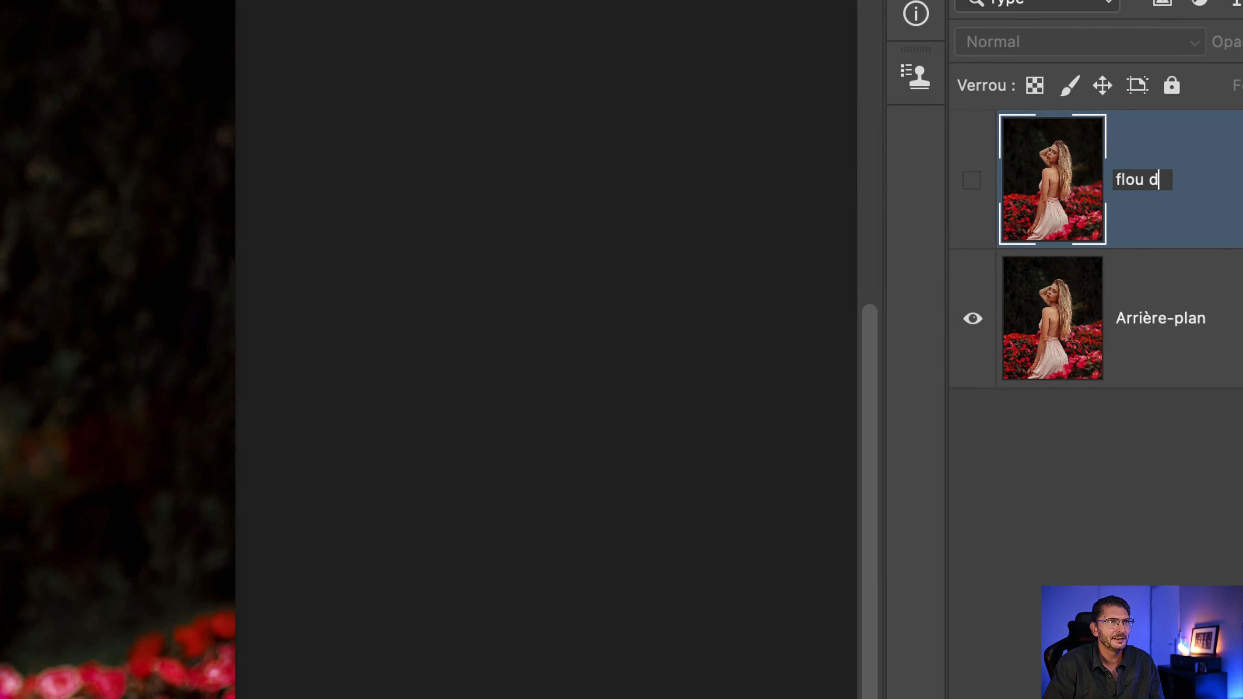
text('objectif)
- Select the woman as subject from Arrière-plan, show flou d'objectif, and give it an inverted layer mask that hides her
click(1140, 333)
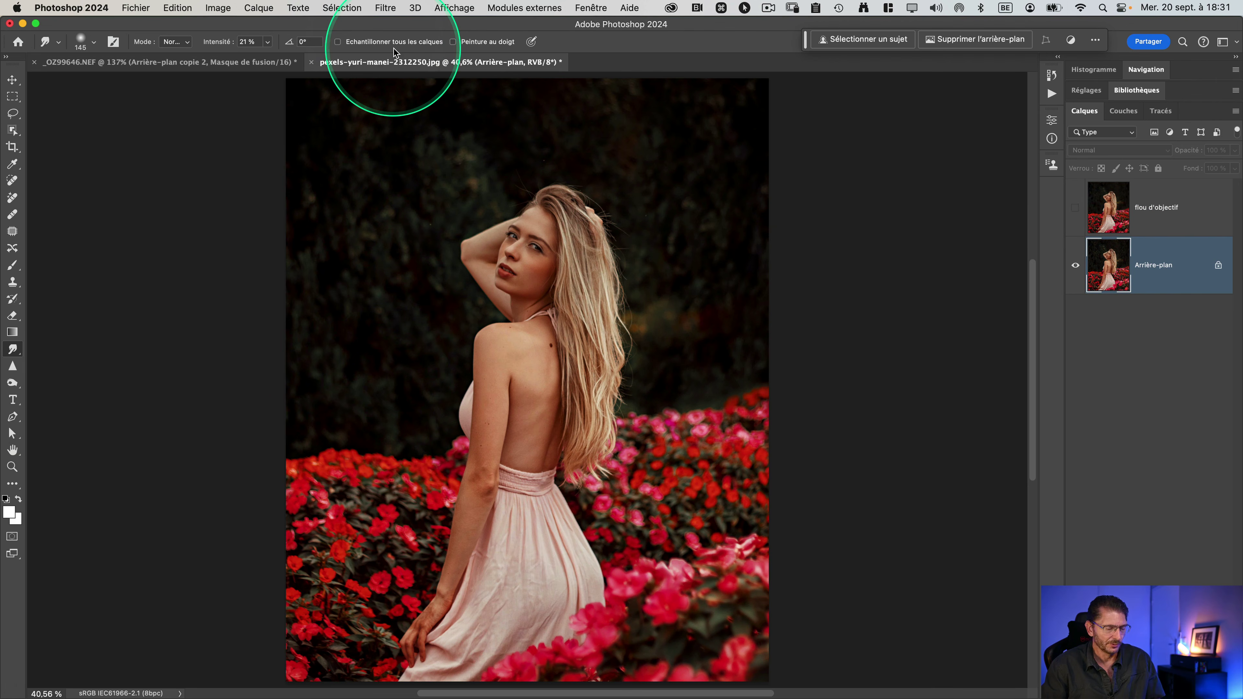
click(852, 41)
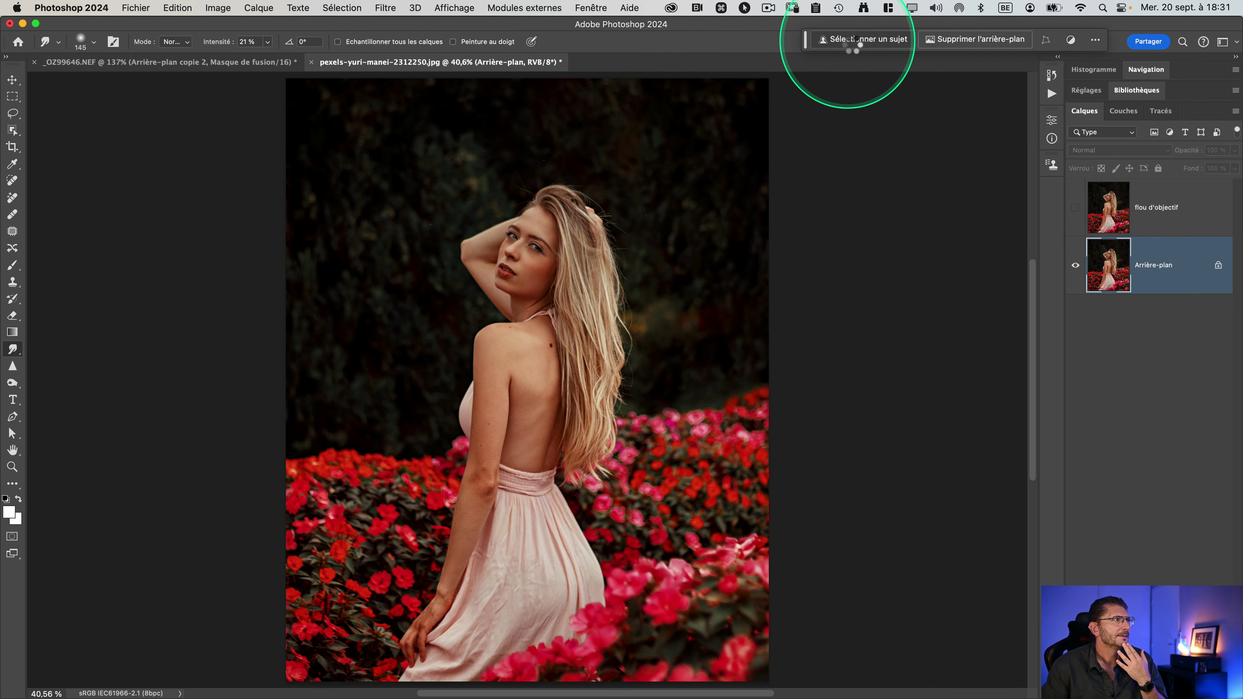
click(1075, 207)
click(1096, 208)
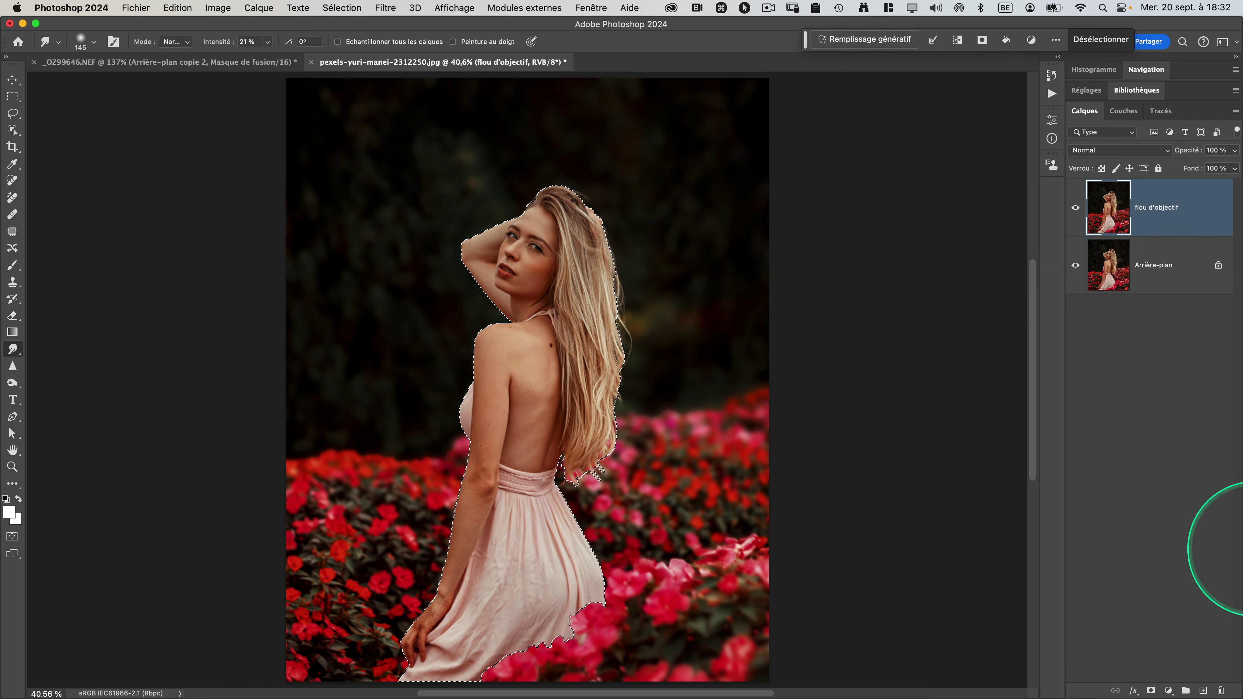
alt+click(1151, 690)
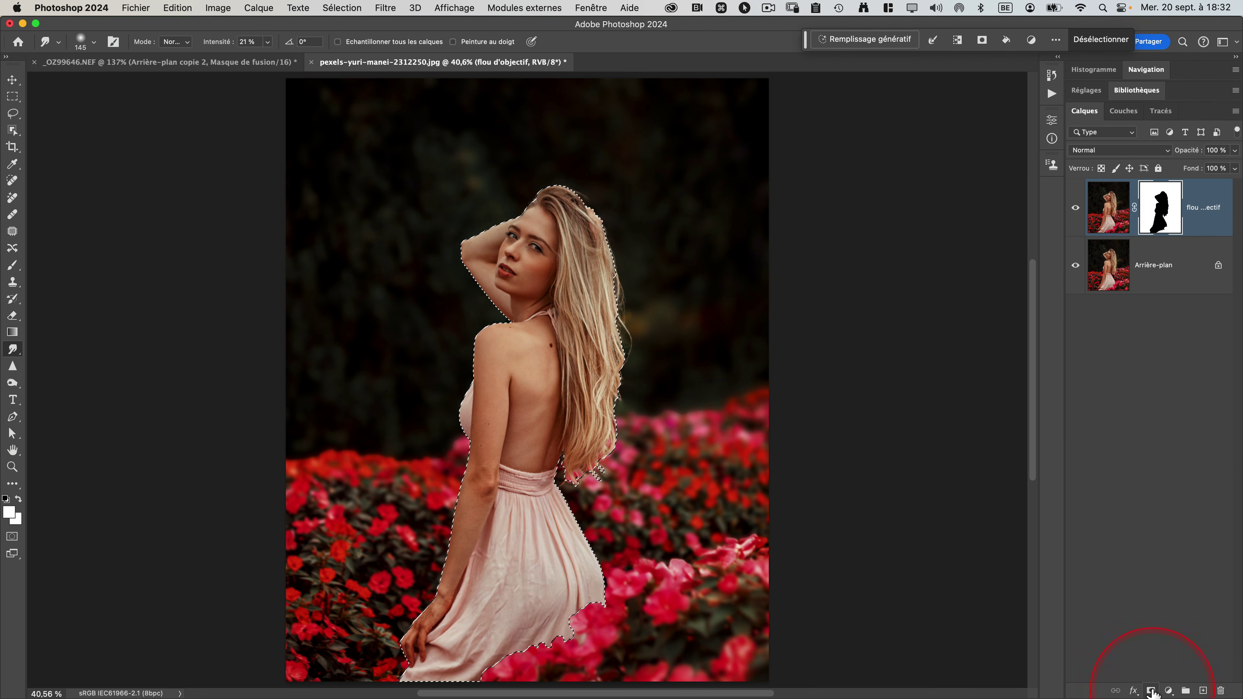
- Open the flou d'objectif layer mask in Select and Mask with the view mode set to Sur calques
double_click(1164, 216)
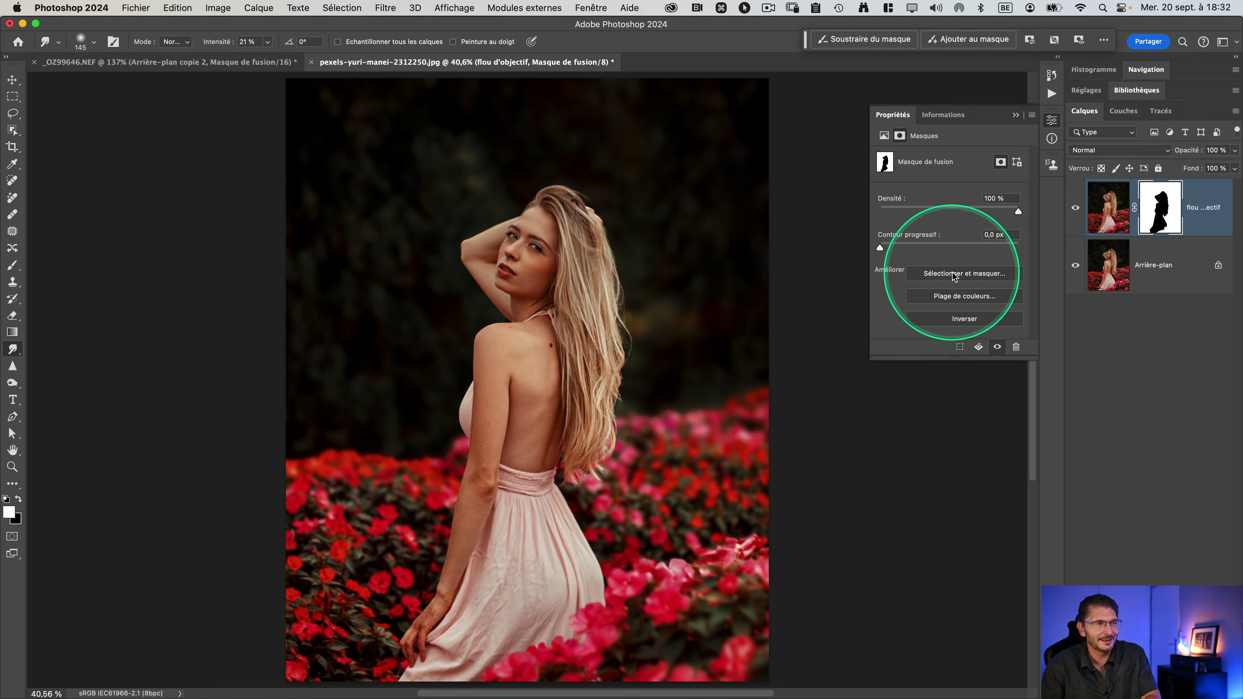
click(952, 275)
click(1091, 128)
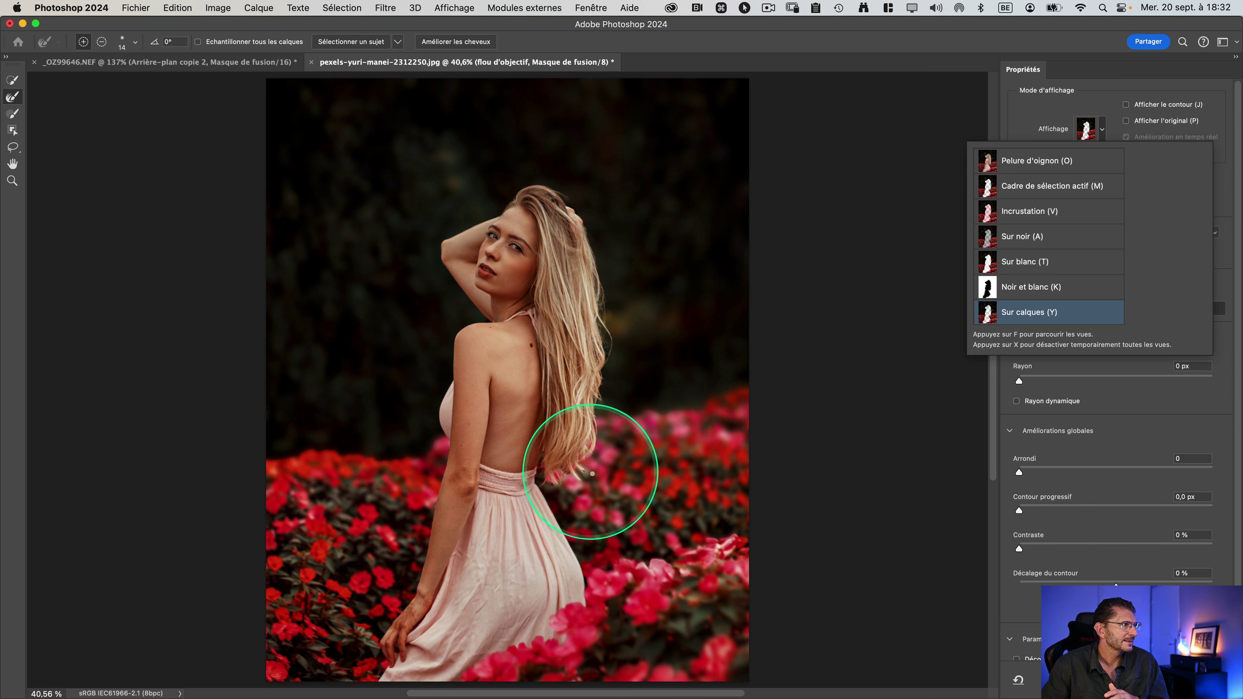
click(563, 486)
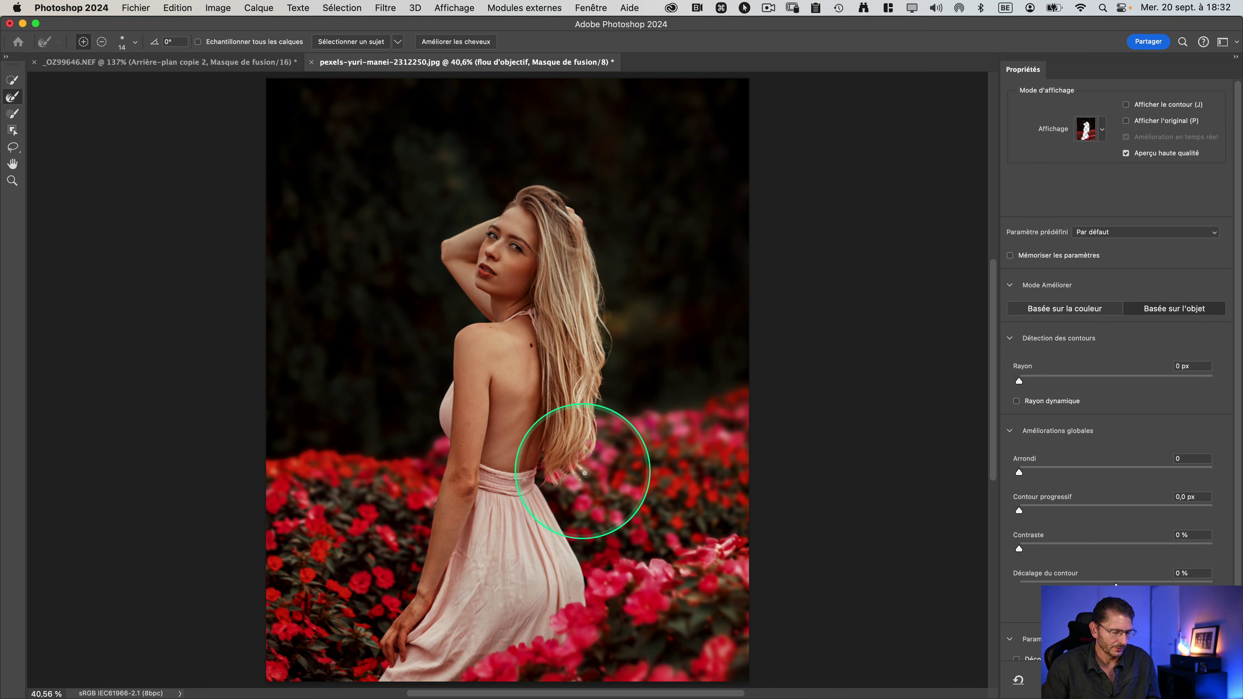
- Refine the mask along the woman's lower hair tips with a 254 px refine edge brush and apply it to the mask
drag(584, 473, 612, 476)
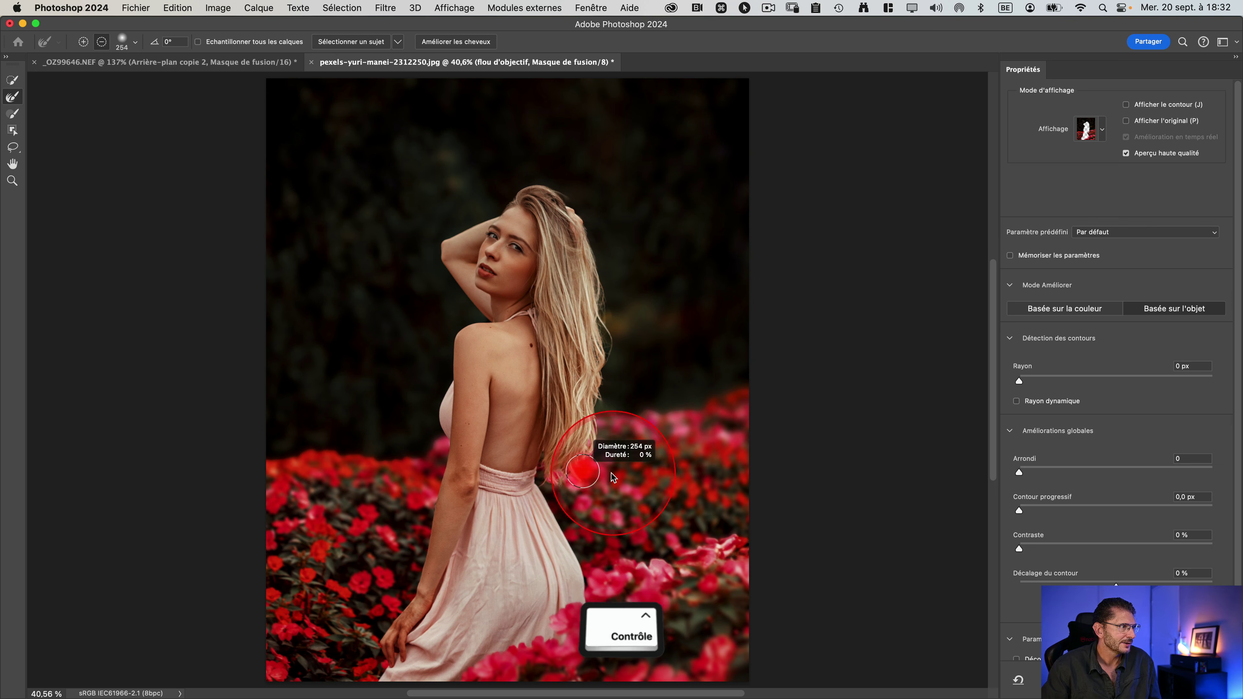
click(600, 451)
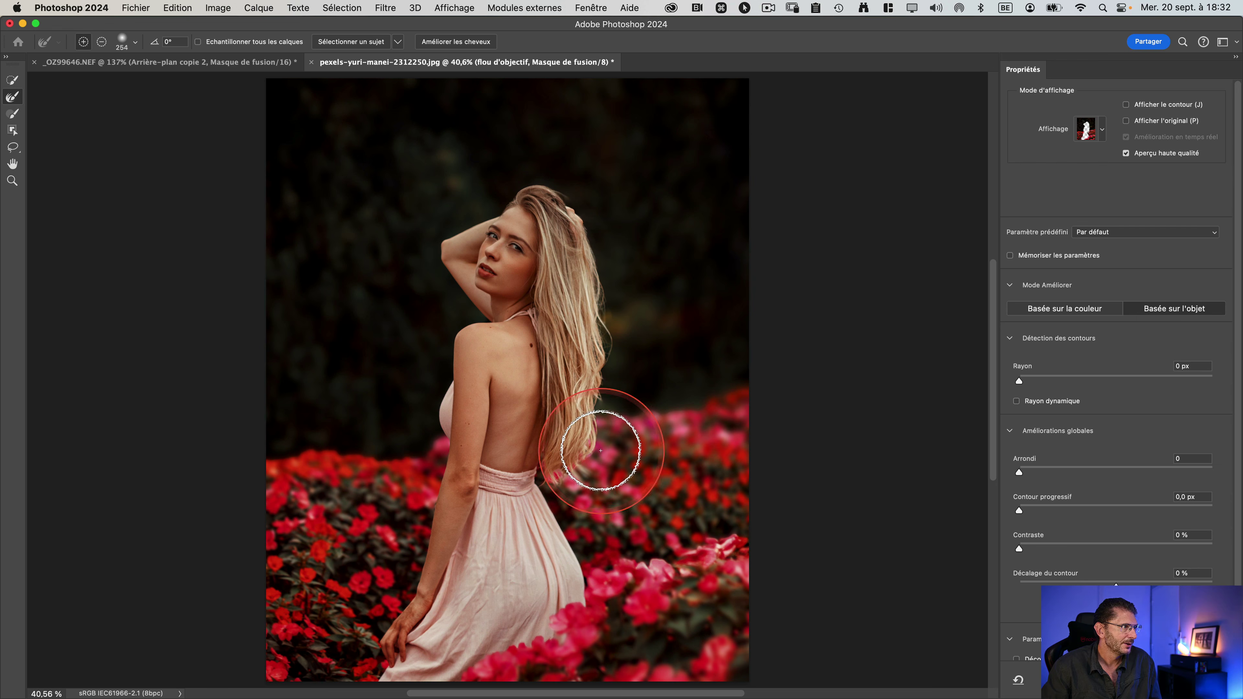
click(589, 476)
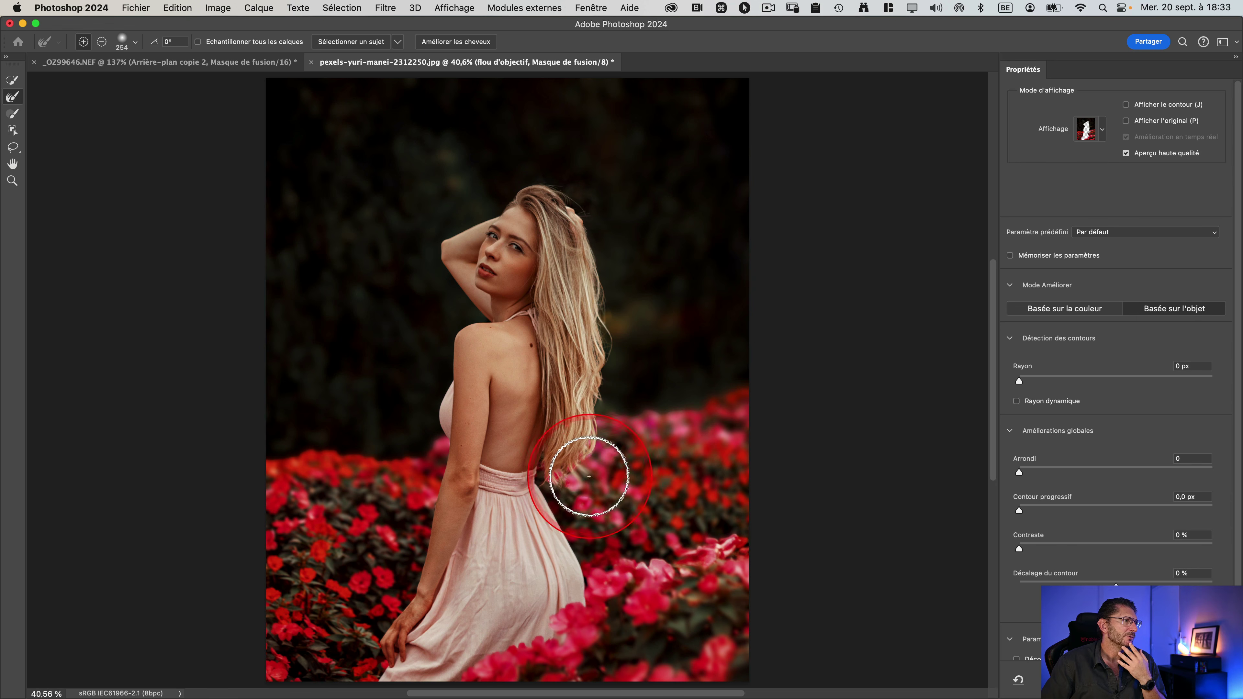
click(674, 475)
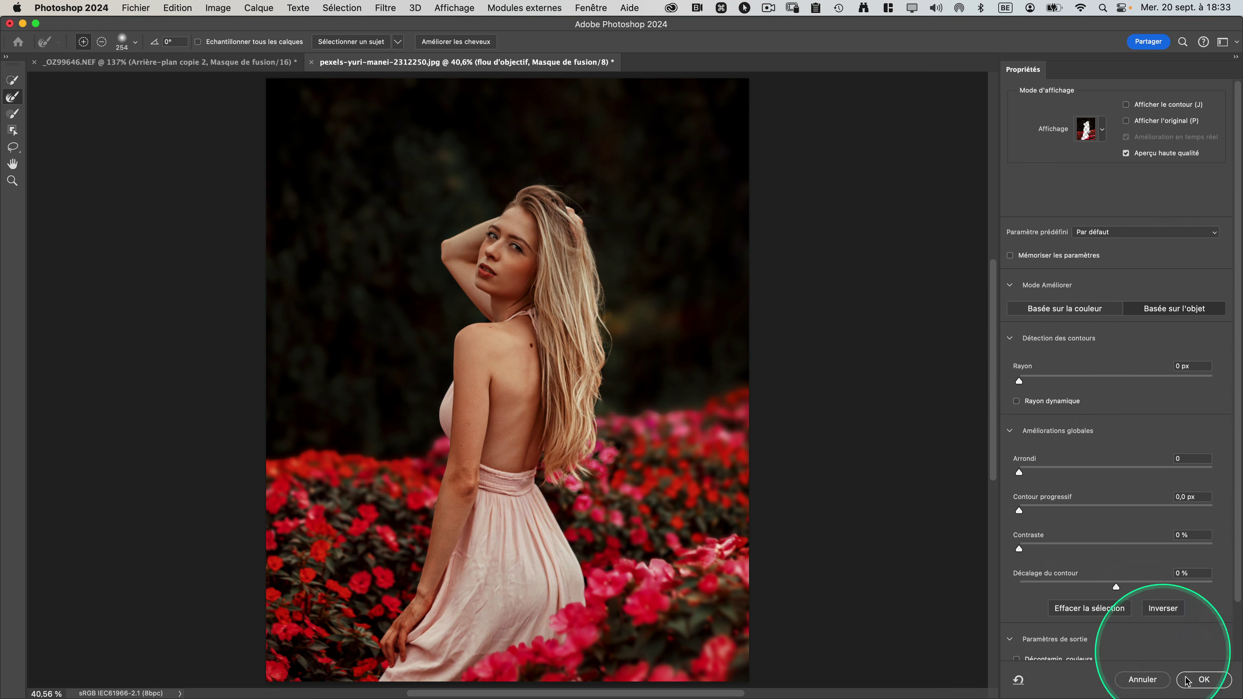
click(1205, 680)
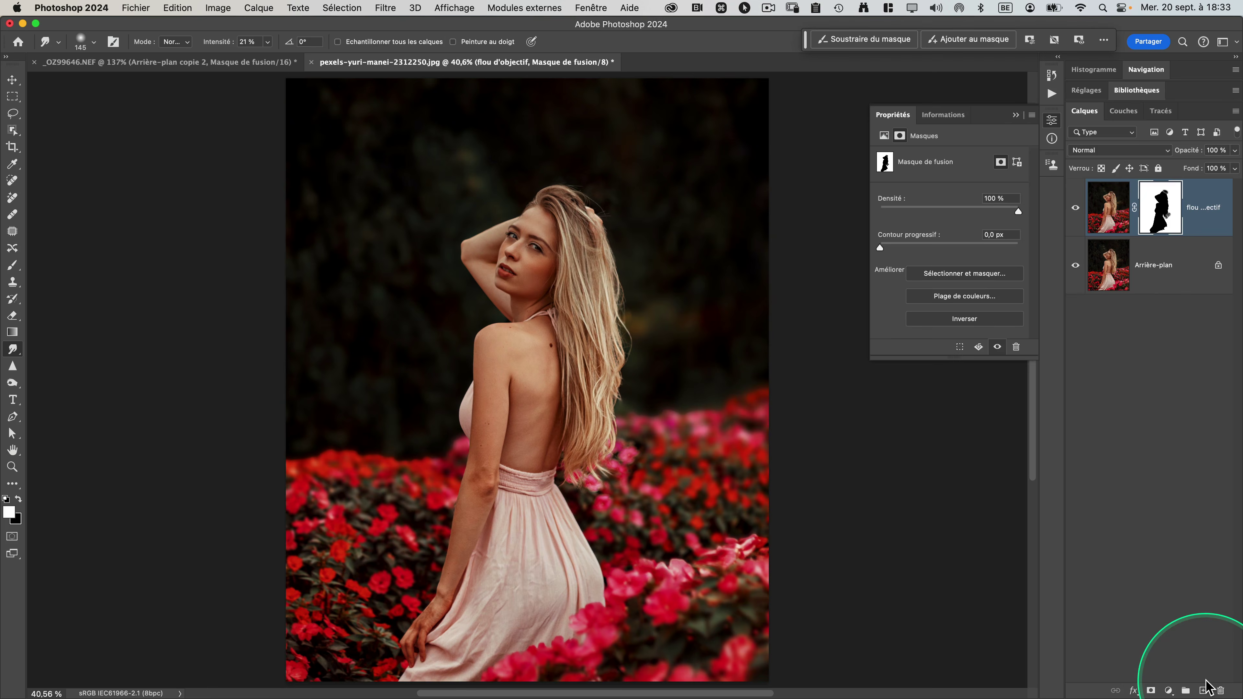
- Compare the portrait with and without the masked flou d'objectif layer, leaving the layer shown
click(1077, 208)
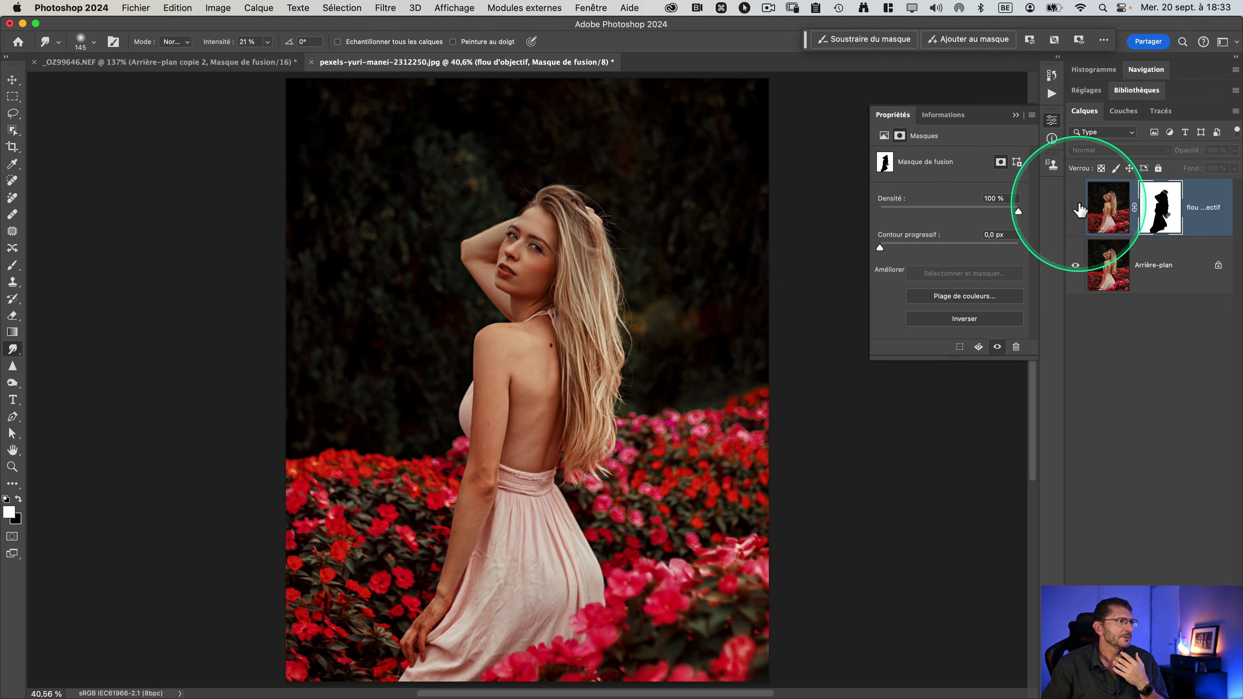
click(1078, 208)
click(1078, 208)
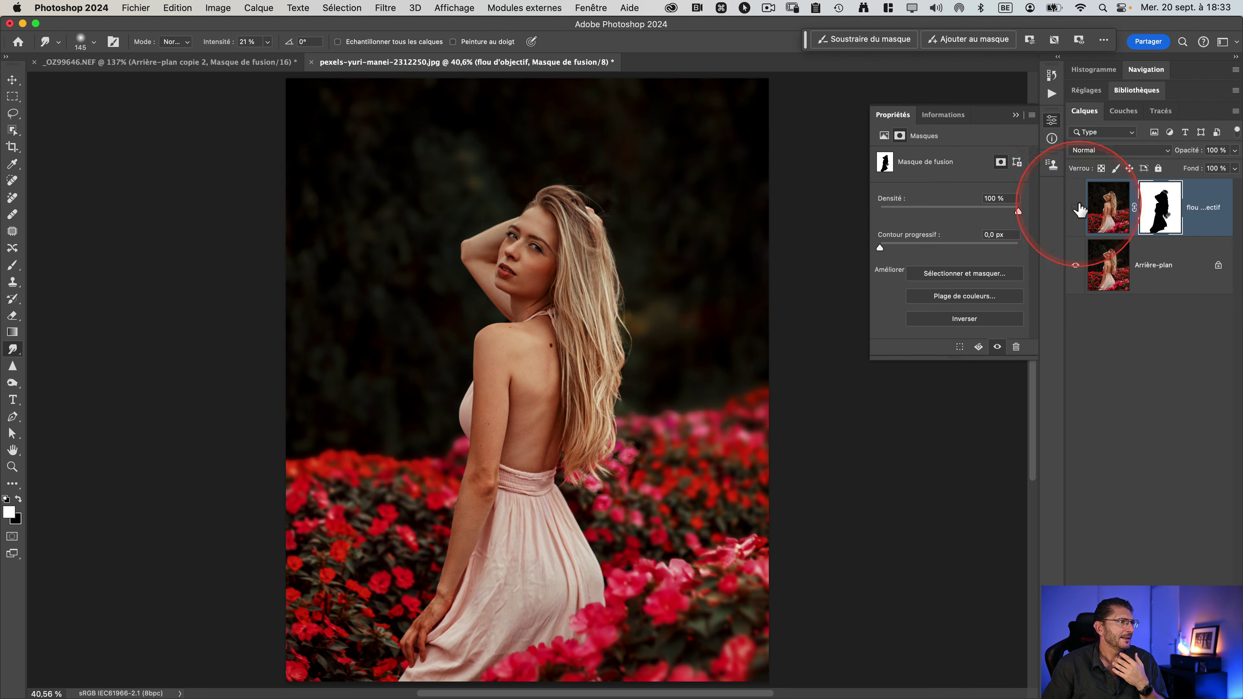
click(1078, 209)
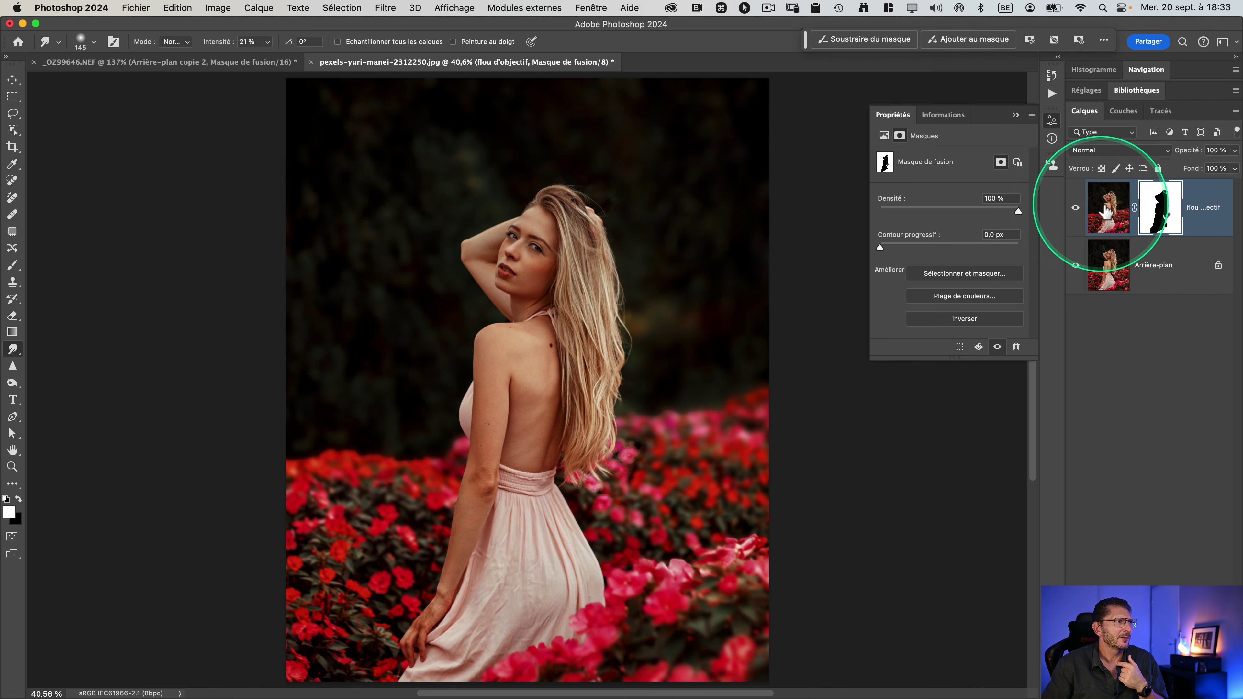
- Duplicate the masked flou d'objectif layer and apply Lens Blur to the copy from the depth map with radius 100, after comparing its preview
key(super+j)
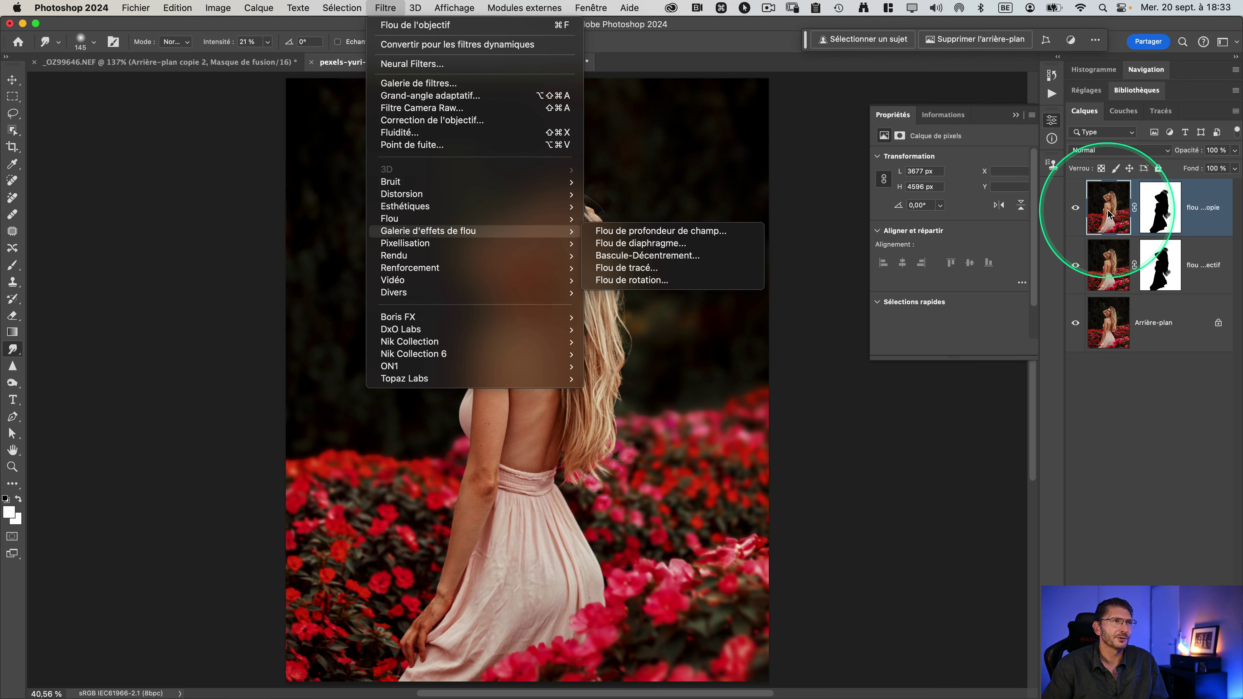
mouse_move(543, 218)
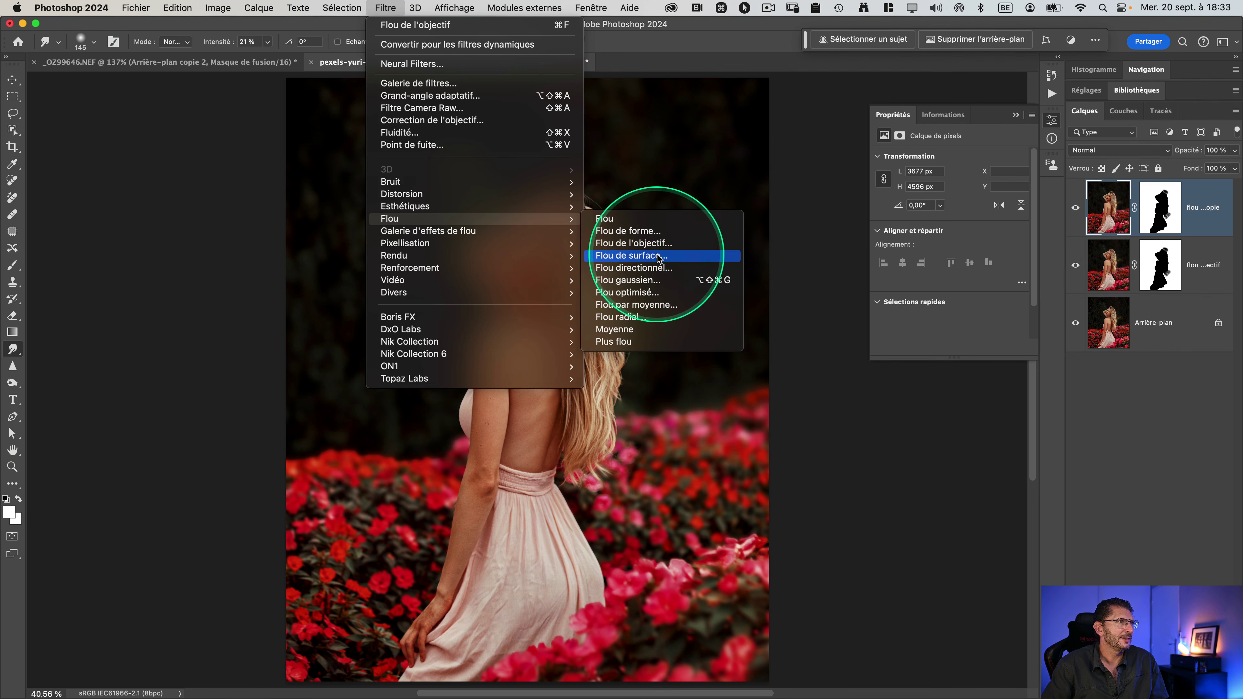
click(657, 243)
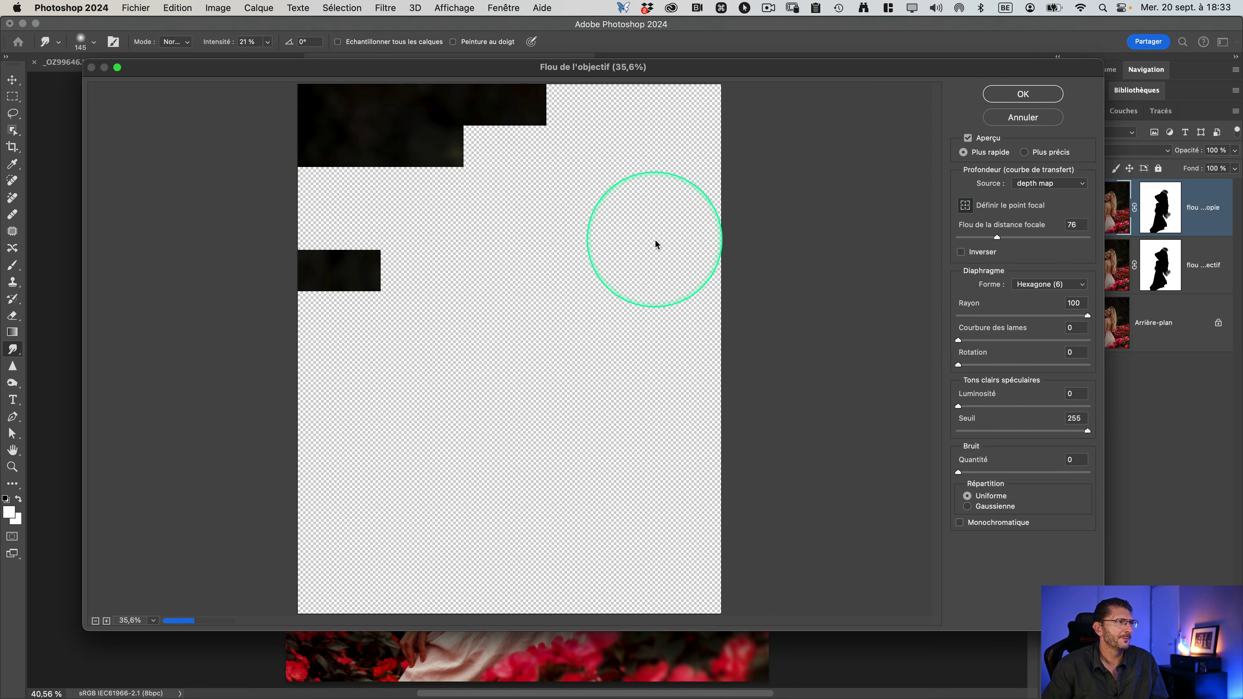
click(968, 138)
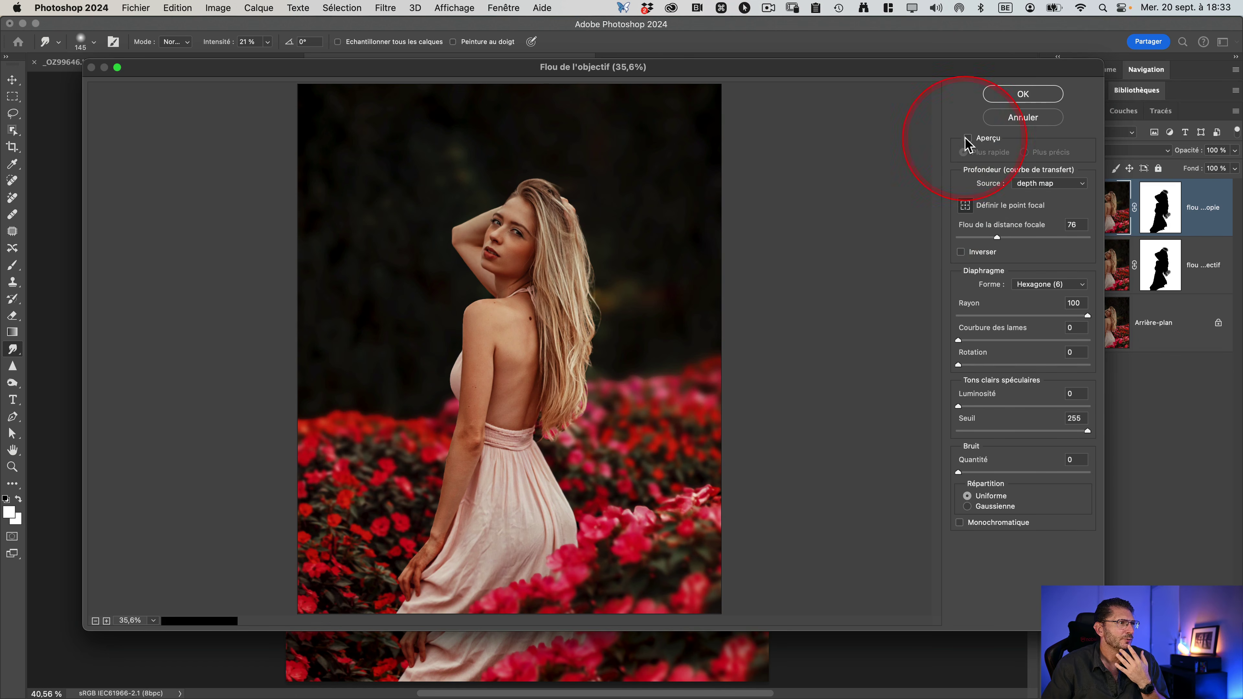
click(968, 140)
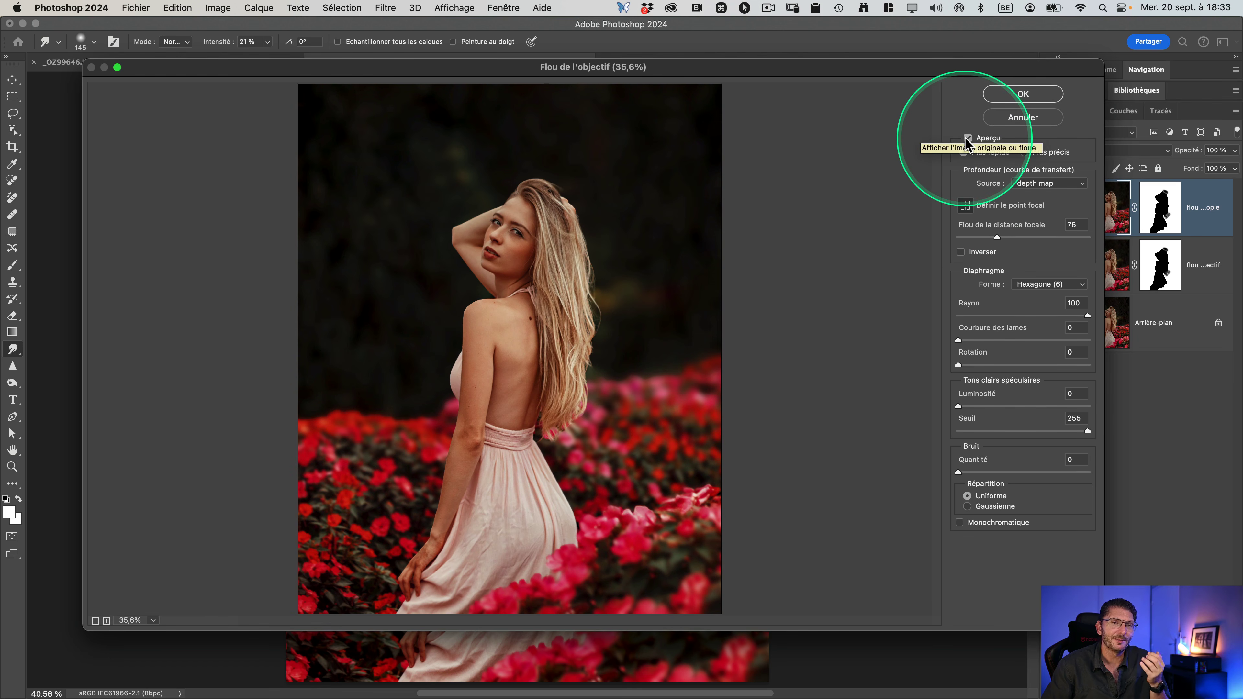
click(967, 140)
click(967, 140)
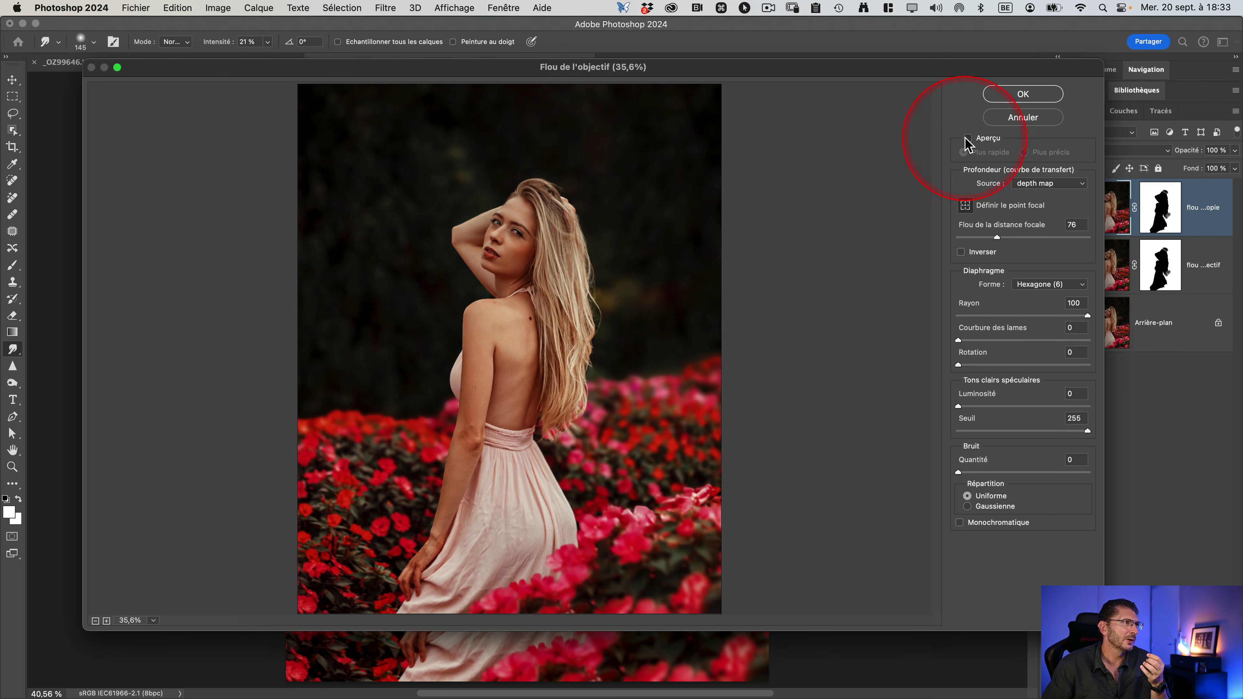
click(1023, 93)
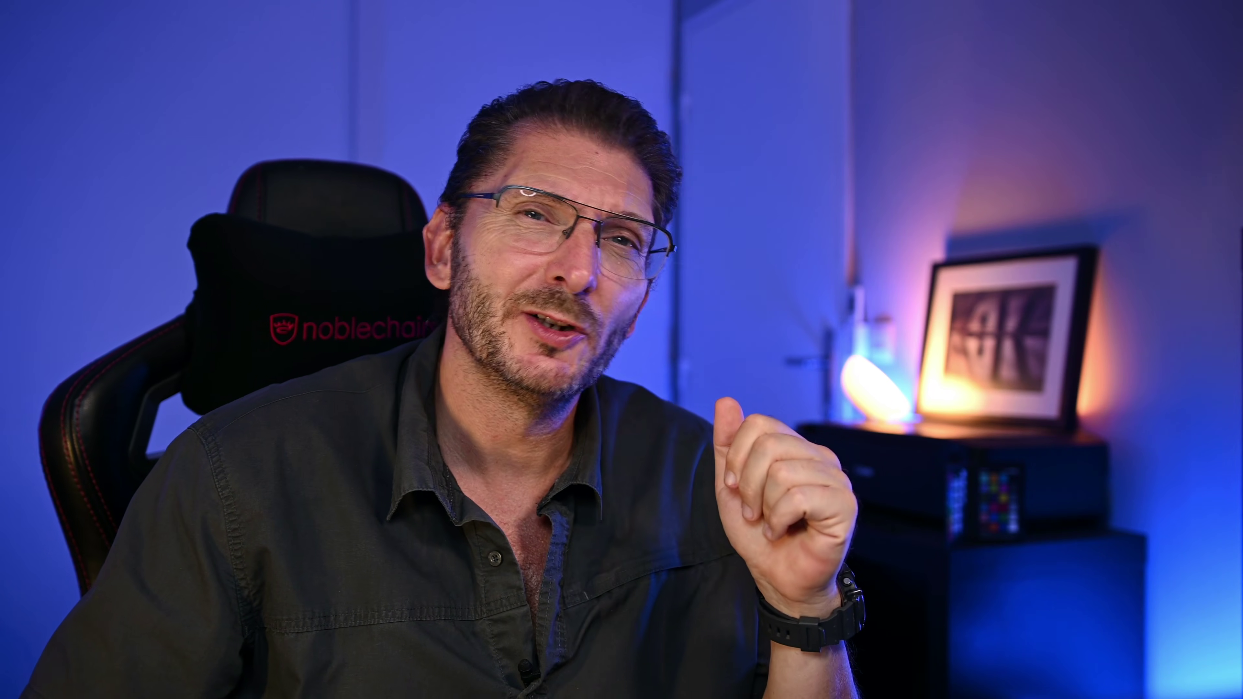
click(615, 62)
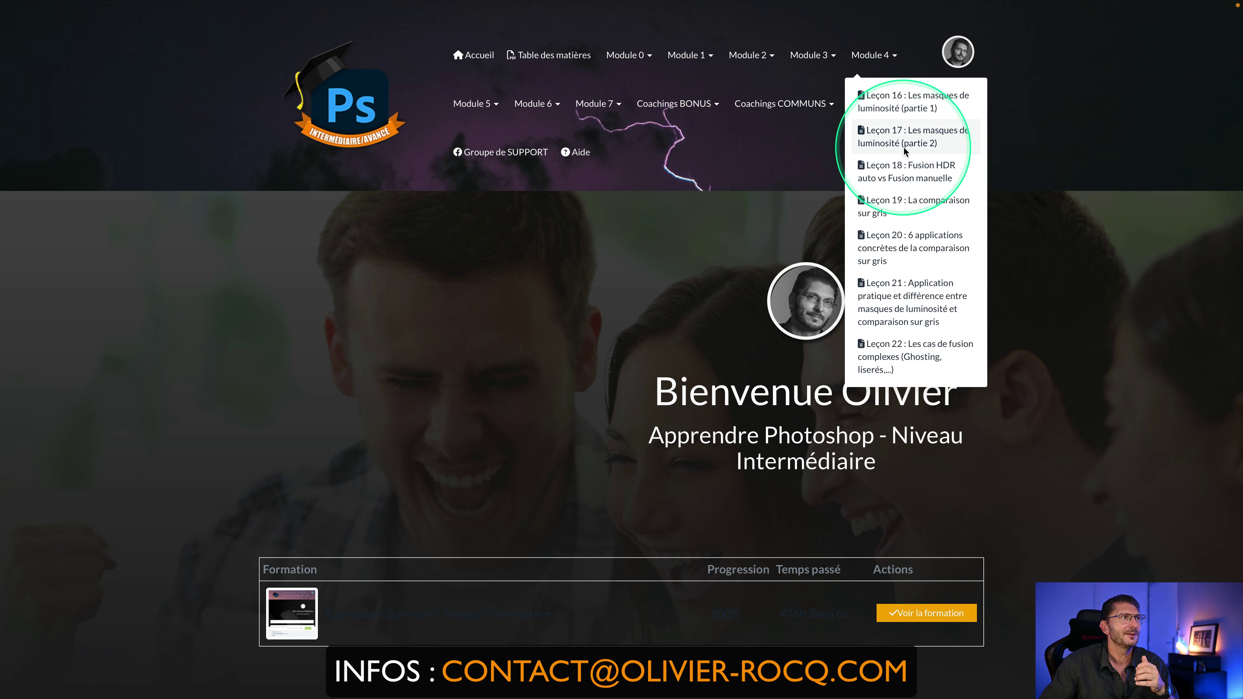
- View Leçon 24 on Dodge & Burn and Leçon 25 on Effets de lumière in Module 5 of the Photoshop course website
mouse_move(483, 107)
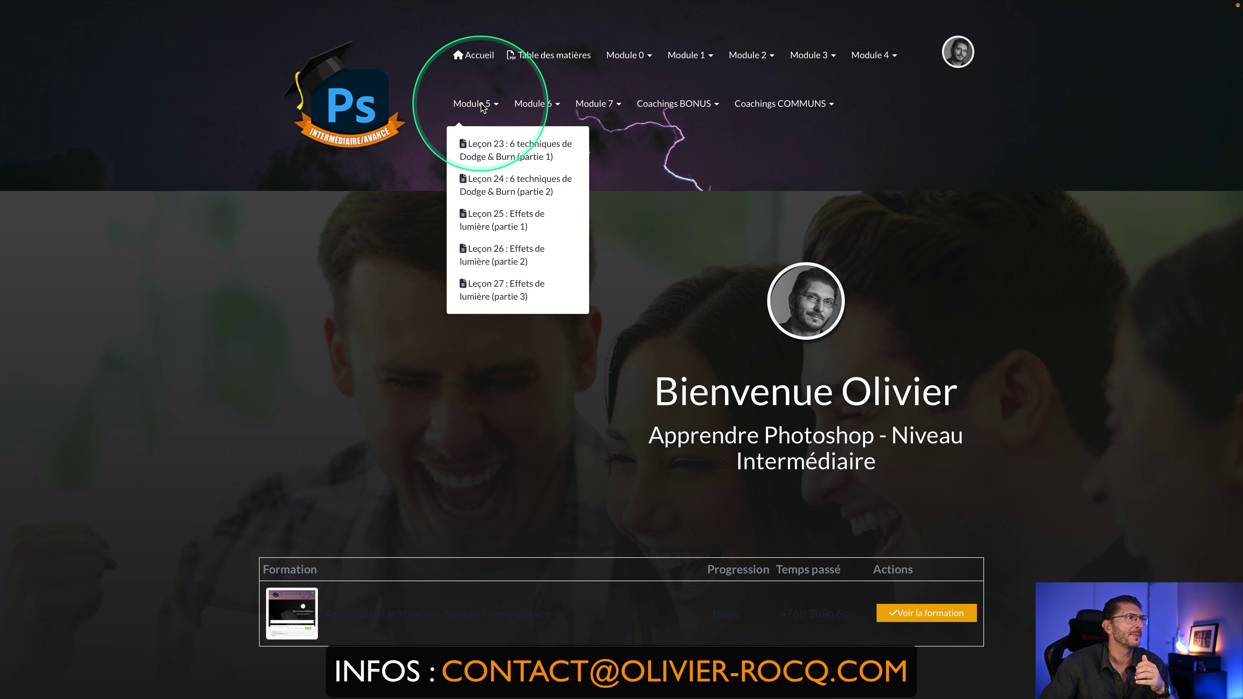
click(509, 185)
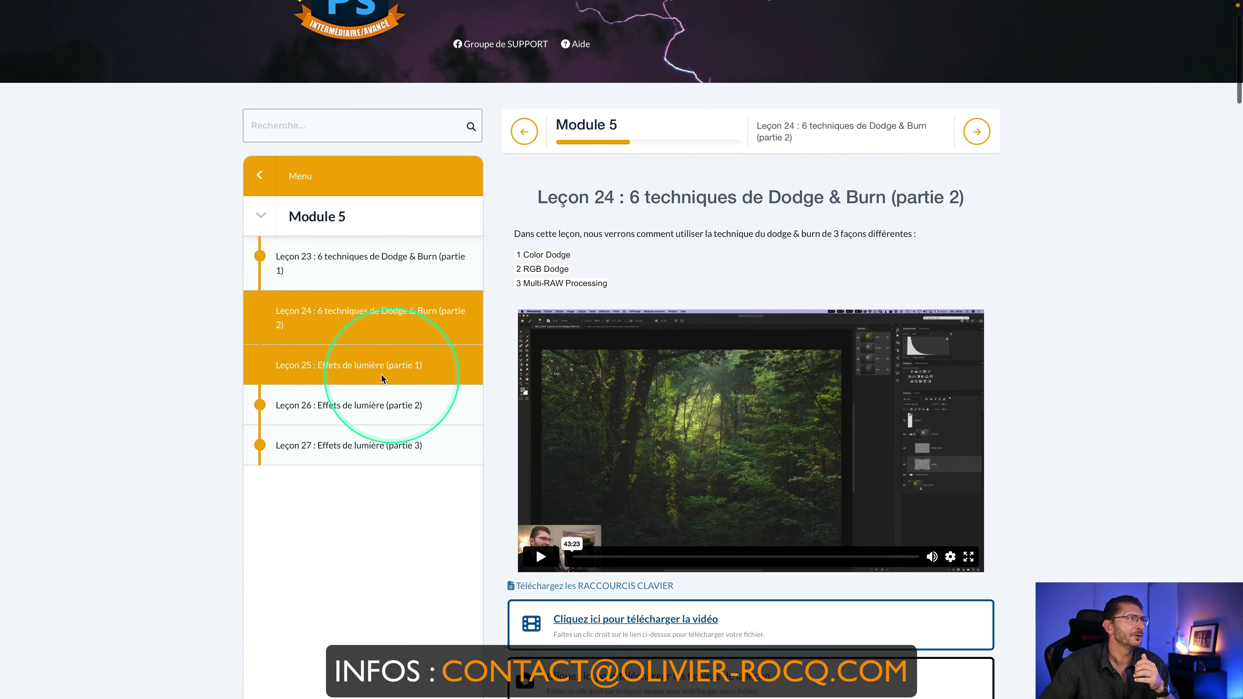
click(336, 375)
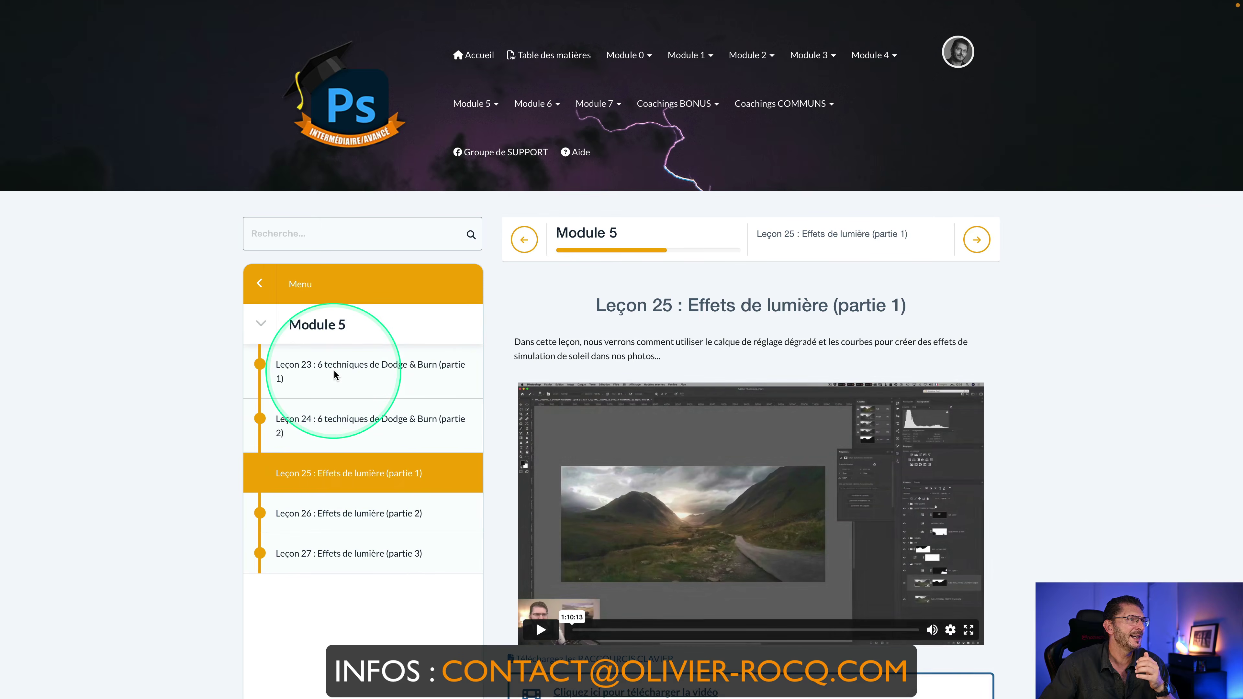
- View Leçon 32 on La séparation de fréquences in Module 7 of the course, and open Leçon 33 on perspective blending and focus stacking
mouse_move(598, 103)
click(612, 145)
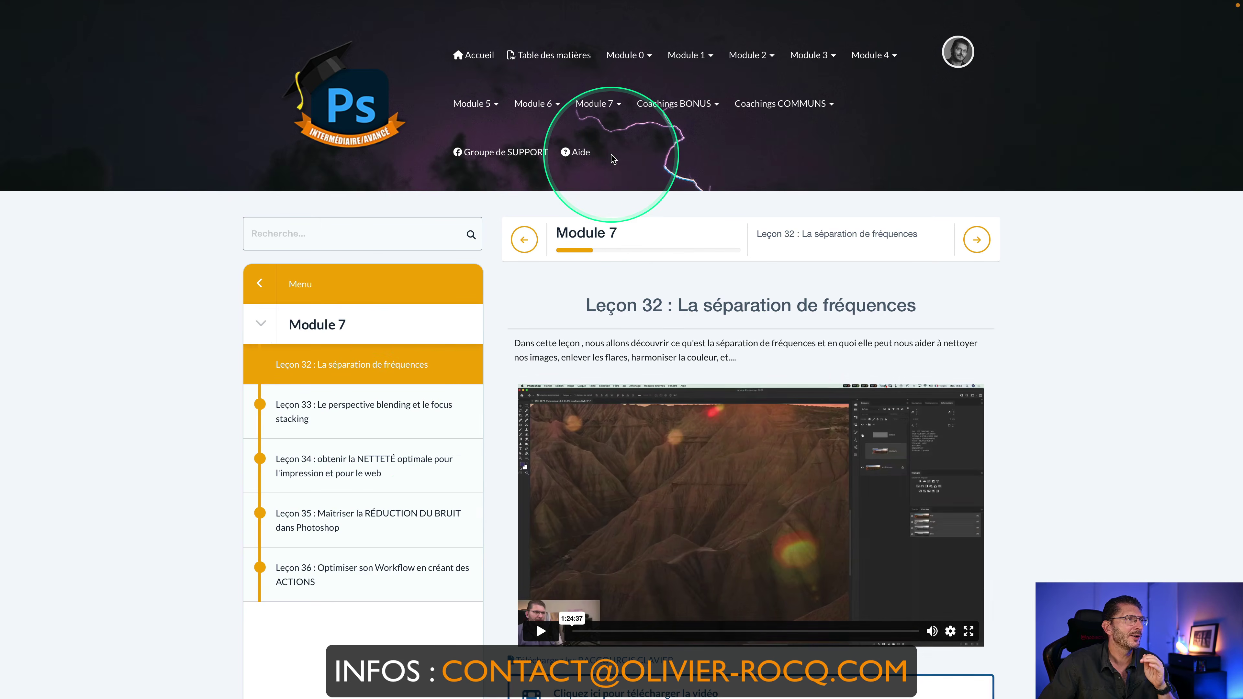
click(372, 414)
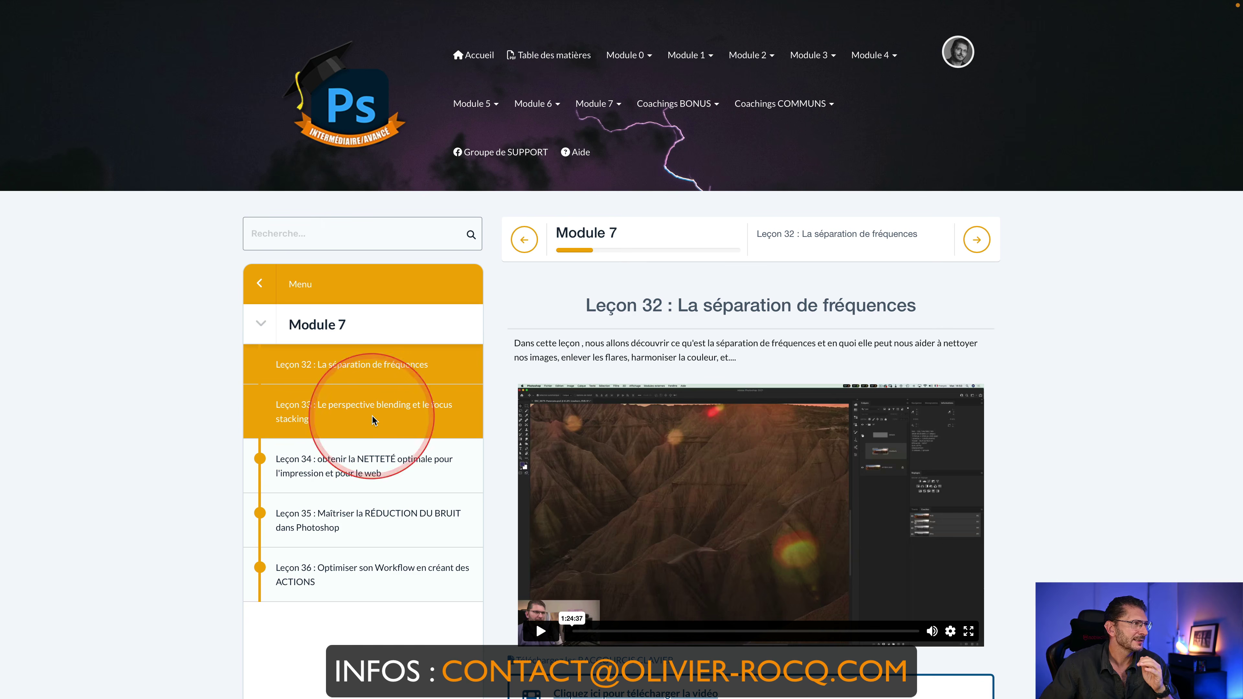